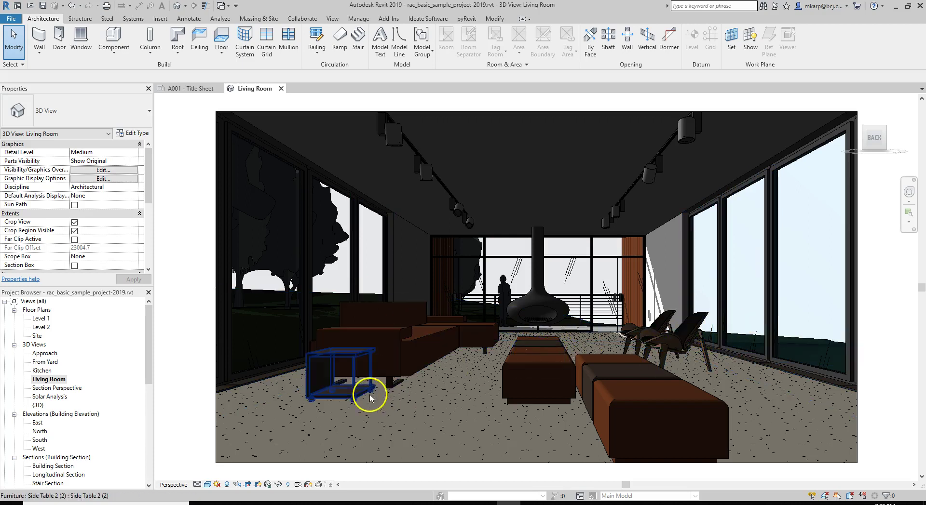
- Try the Realistic, Consistent Colors and Shaded visual styles on the Living Room view
{"action": "left_click", "coordinate": [210, 487]}
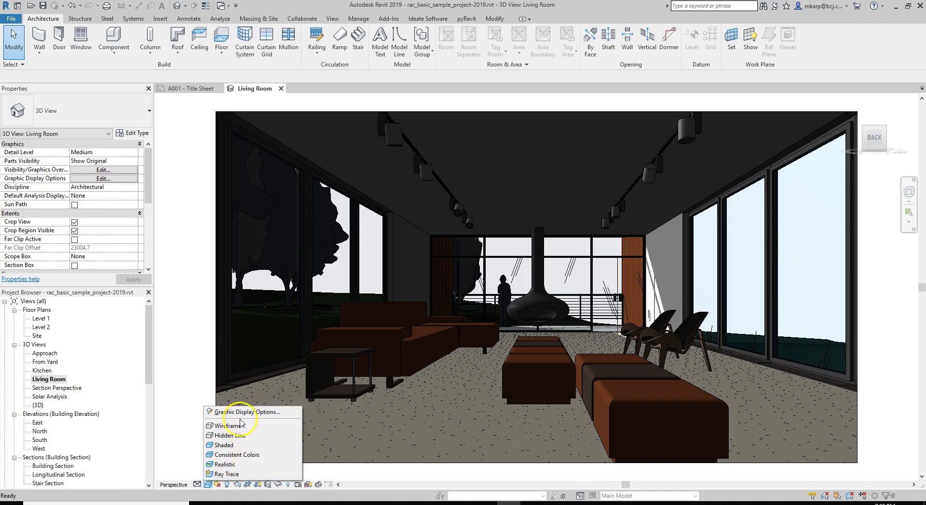
{"action": "left_click", "coordinate": [230, 465]}
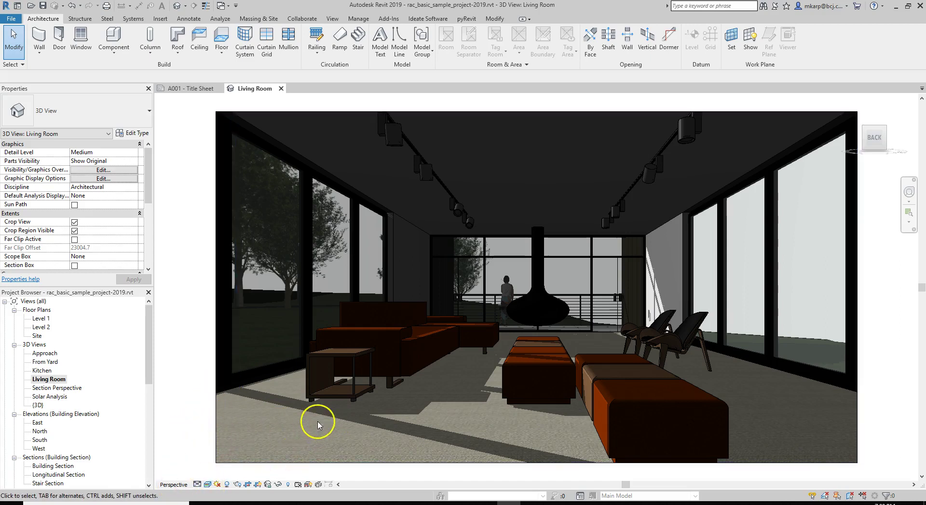
{"action": "left_click", "coordinate": [207, 485]}
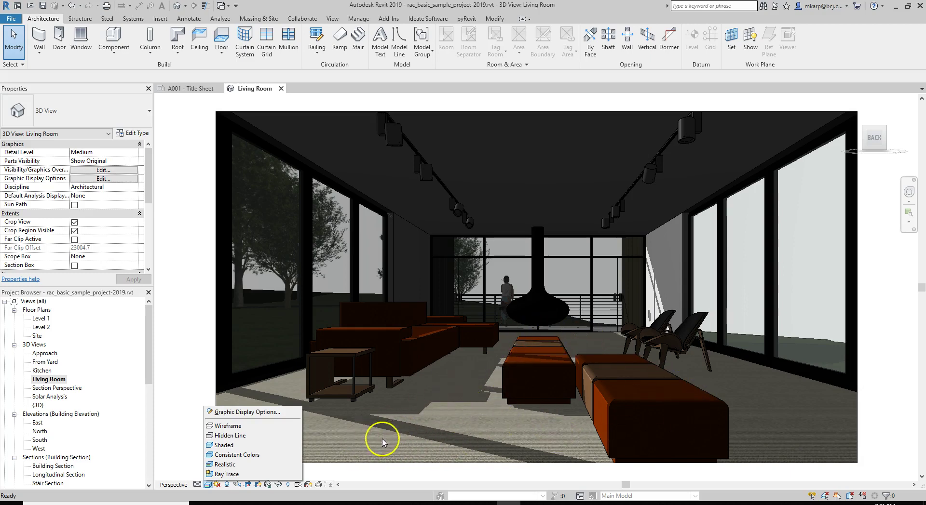
{"action": "left_click", "coordinate": [249, 456]}
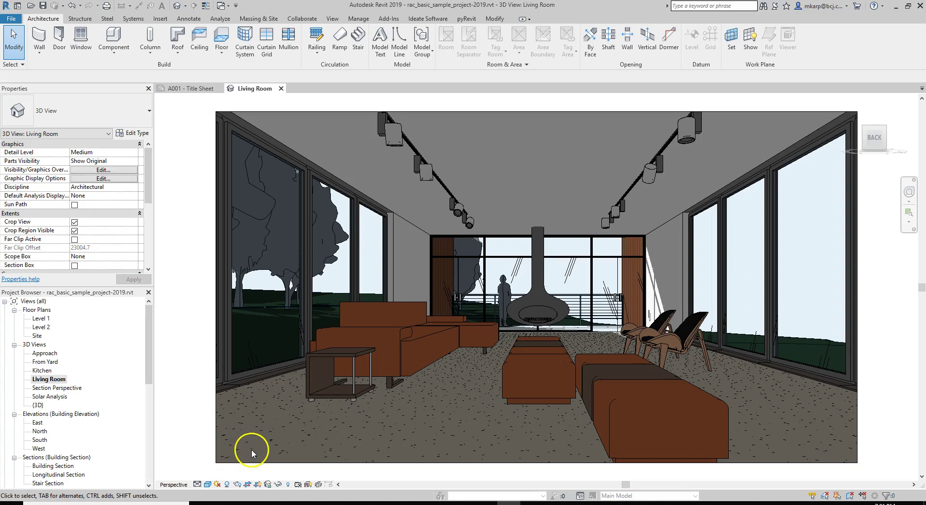
{"action": "left_click", "coordinate": [208, 485]}
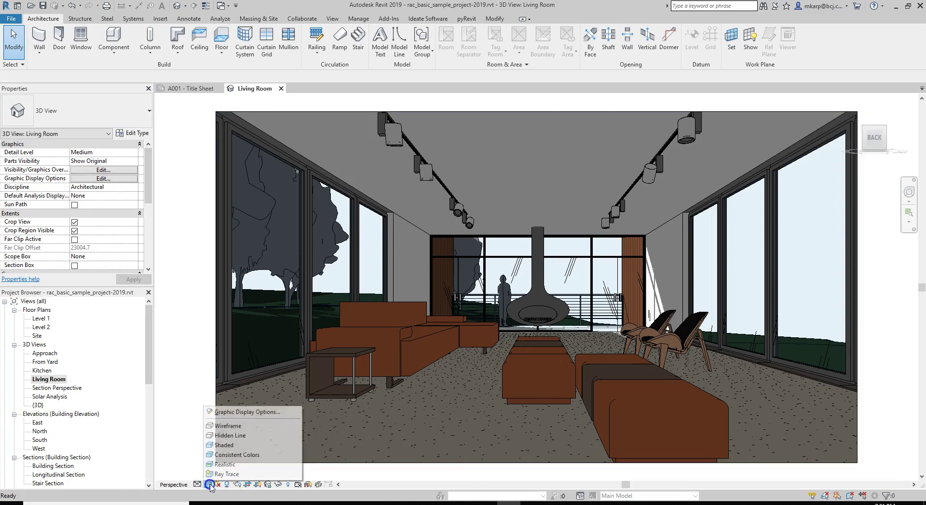
{"action": "left_click", "coordinate": [229, 464]}
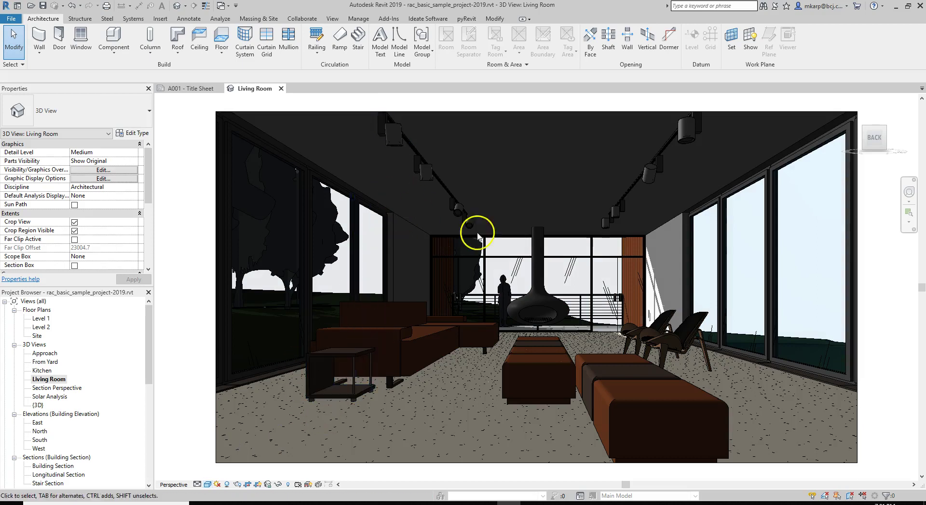
- Set the Living Room view to Hidden Line and enable ambient shadows in its graphic display options
{"action": "left_click", "coordinate": [207, 485]}
{"action": "left_click", "coordinate": [229, 438]}
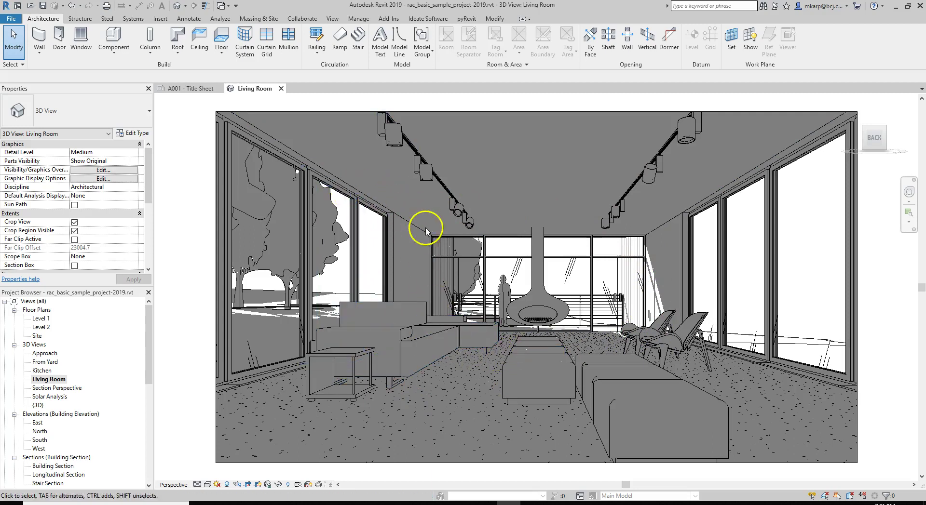
{"action": "left_click", "coordinate": [208, 485]}
{"action": "left_click", "coordinate": [234, 414]}
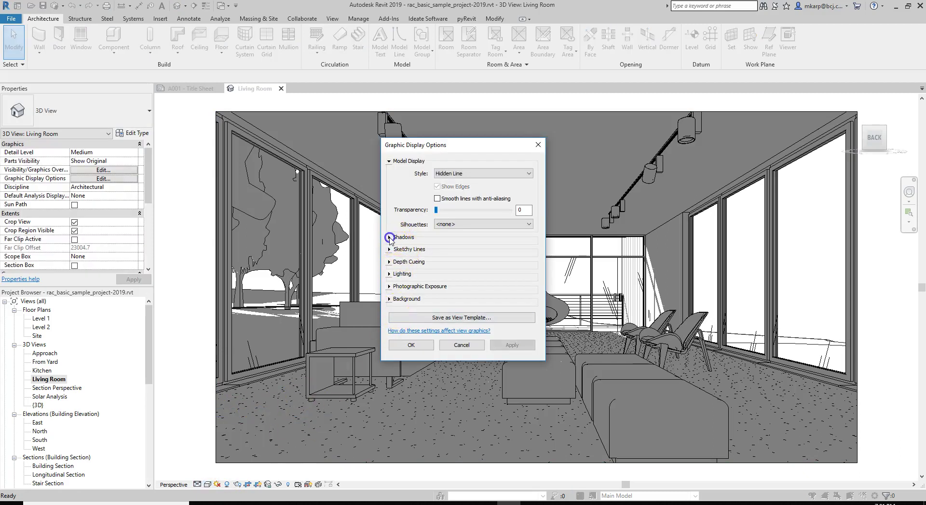
{"action": "left_click", "coordinate": [390, 237]}
{"action": "left_click", "coordinate": [438, 257]}
{"action": "left_click", "coordinate": [512, 363]}
{"action": "left_click_drag", "start_coordinate": [490, 146], "coordinate": [214, 99]}
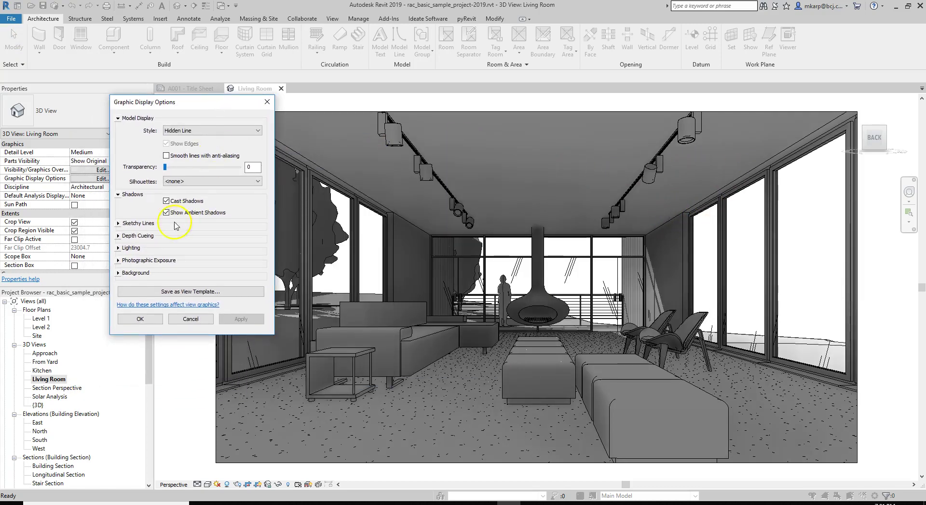
- Set the view's ambient light to 60 and shadow intensity to 17 in the lighting options, and apply them
{"action": "left_click", "coordinate": [117, 248]}
{"action": "left_click_drag", "start_coordinate": [169, 319], "coordinate": [192, 320]}
{"action": "left_click", "coordinate": [239, 405]}
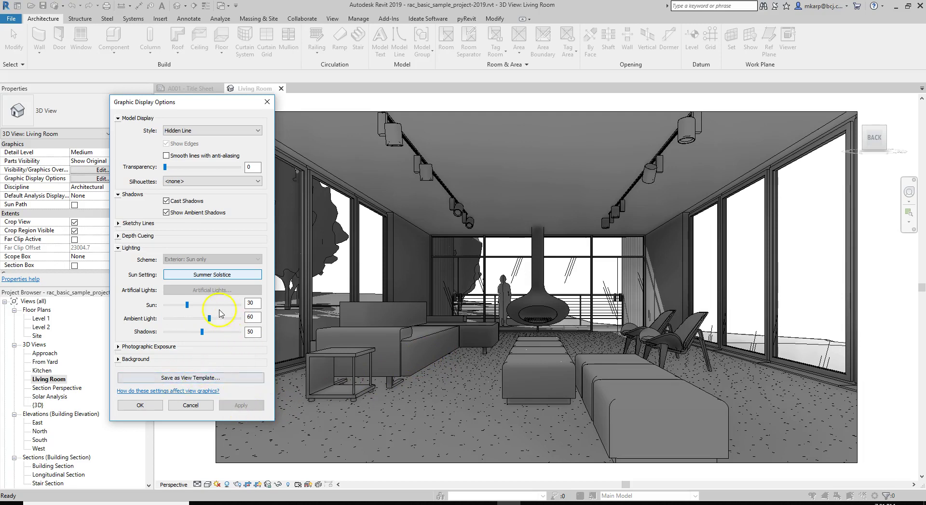
{"action": "left_click_drag", "start_coordinate": [201, 332], "coordinate": [182, 332]}
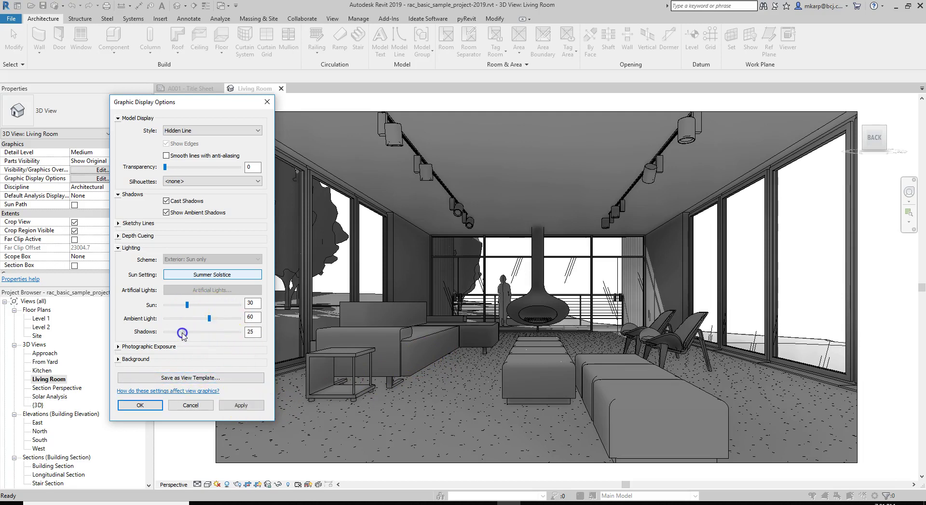
{"action": "left_click", "coordinate": [239, 406]}
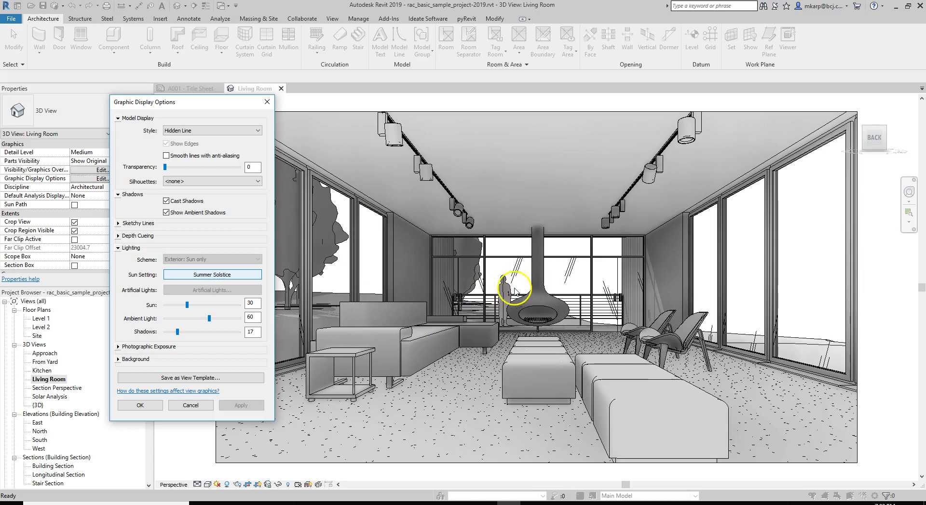
{"action": "left_click", "coordinate": [188, 405]}
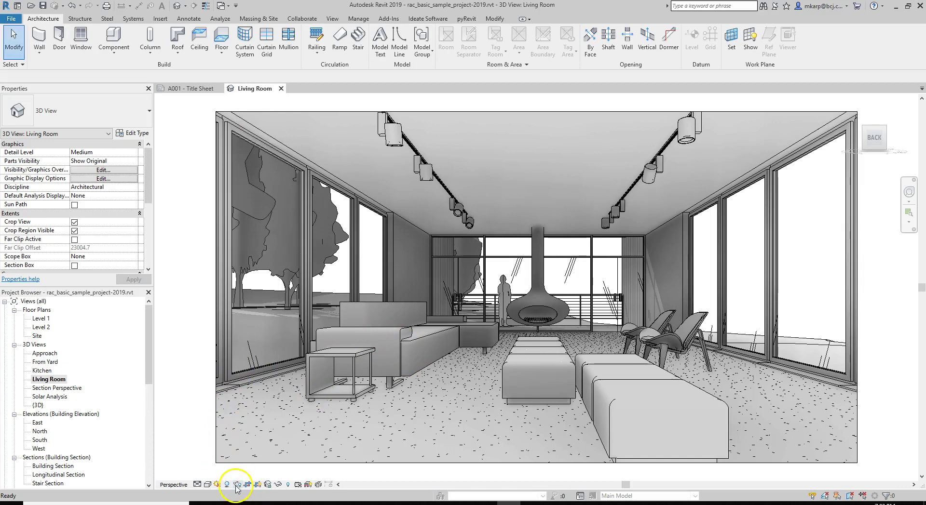
- Open the rendering settings for the Living Room view and place them clear of the model image
{"action": "left_click", "coordinate": [326, 360]}
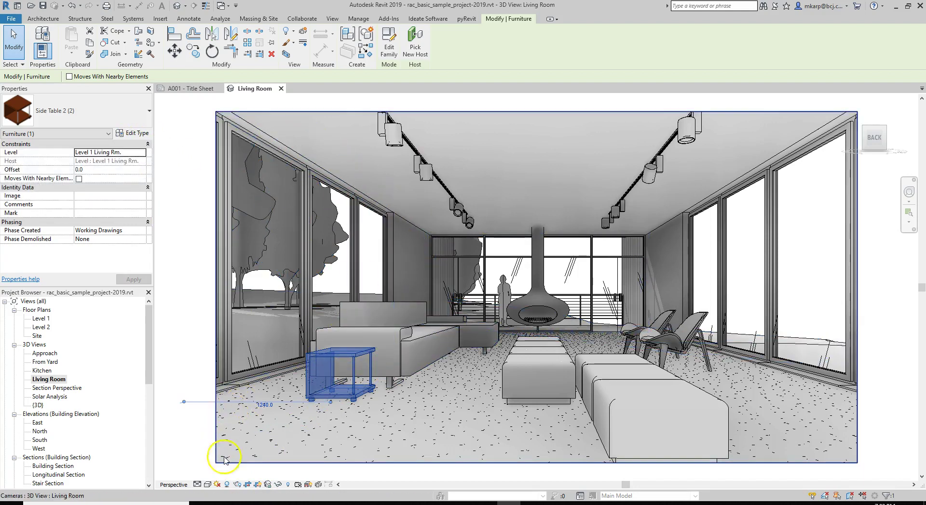
{"action": "left_click", "coordinate": [239, 484]}
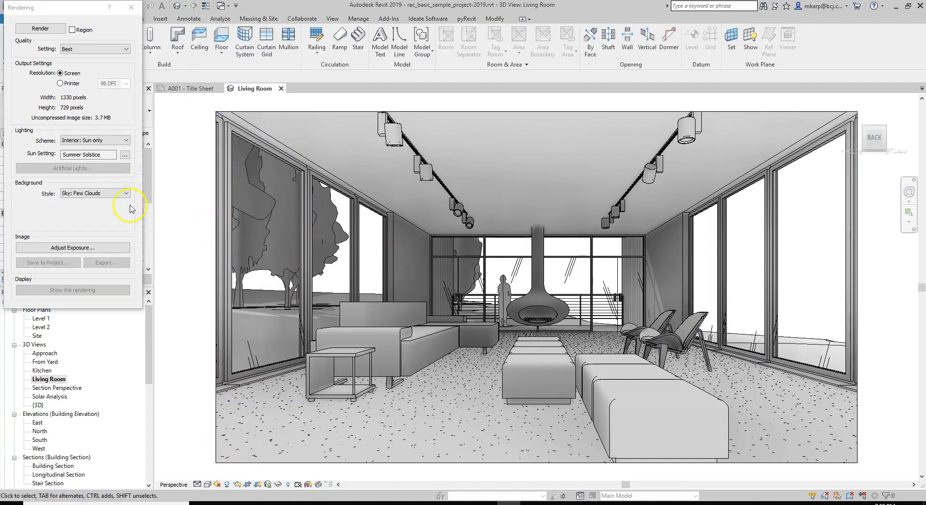
{"action": "left_click_drag", "start_coordinate": [92, 17], "coordinate": [100, 99]}
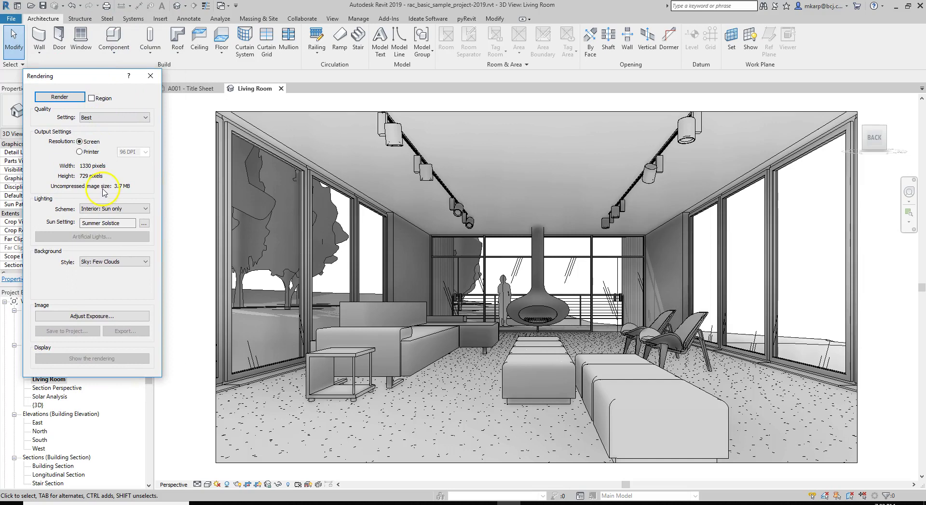
- Try the render region option on and off, and set the rendering quality to Medium
{"action": "left_click", "coordinate": [110, 121]}
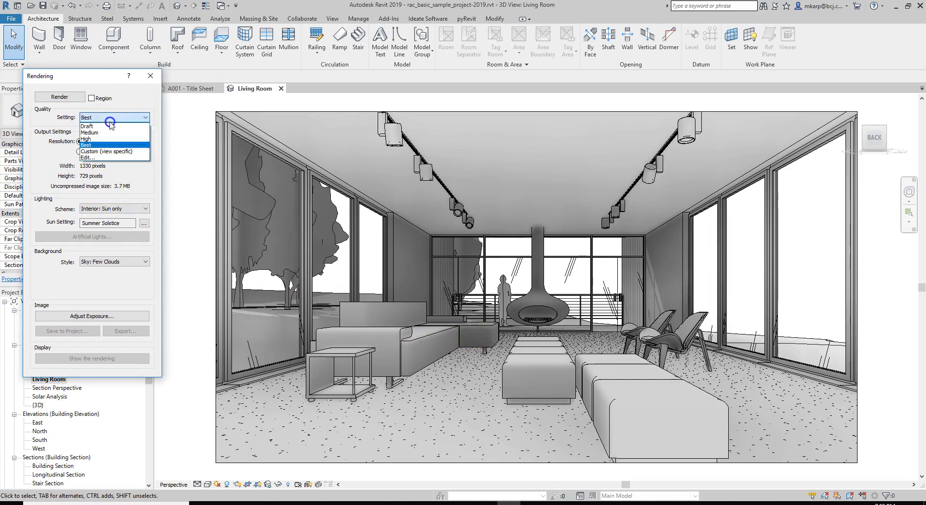
{"action": "left_click", "coordinate": [111, 122]}
{"action": "left_click", "coordinate": [91, 98]}
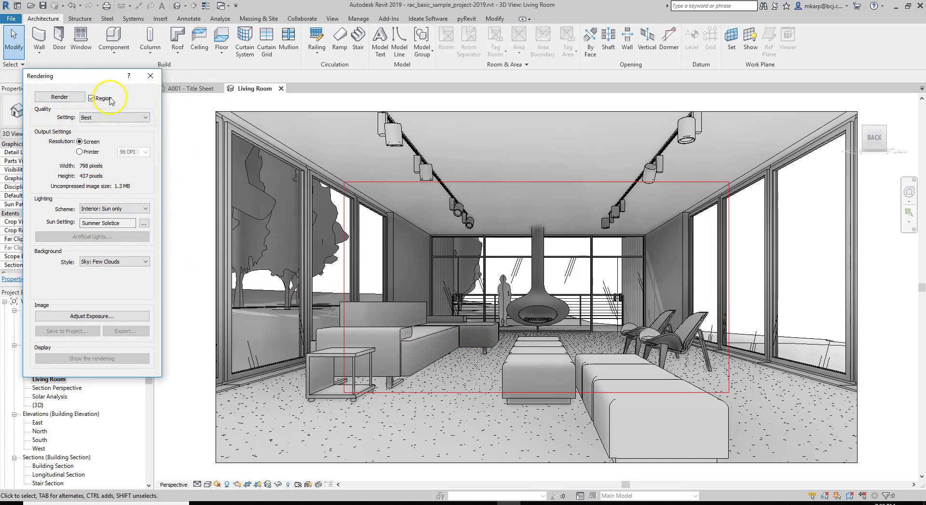
{"action": "left_click", "coordinate": [97, 99]}
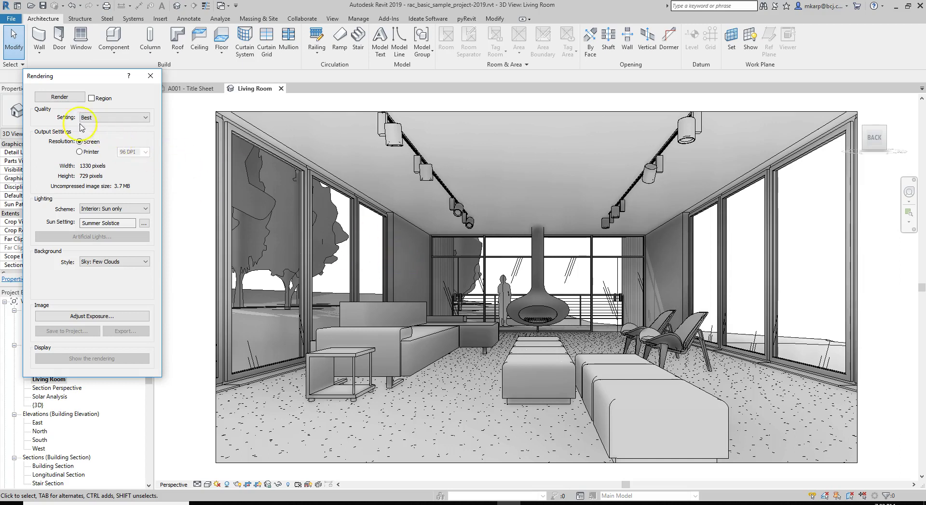
{"action": "left_click", "coordinate": [116, 117]}
{"action": "left_click", "coordinate": [101, 136]}
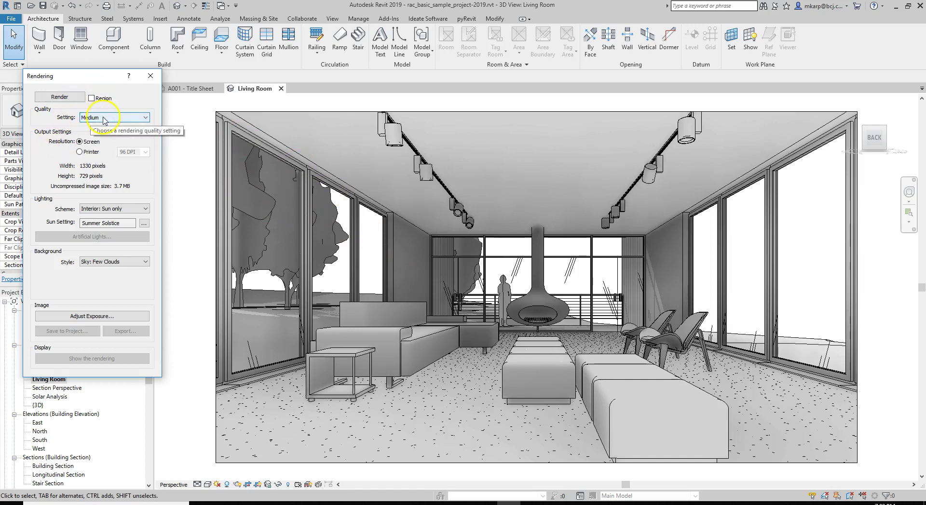
- Enable the render region and narrow it to about 247 by 437 pixels around the lounge chairs
{"action": "left_click", "coordinate": [91, 98]}
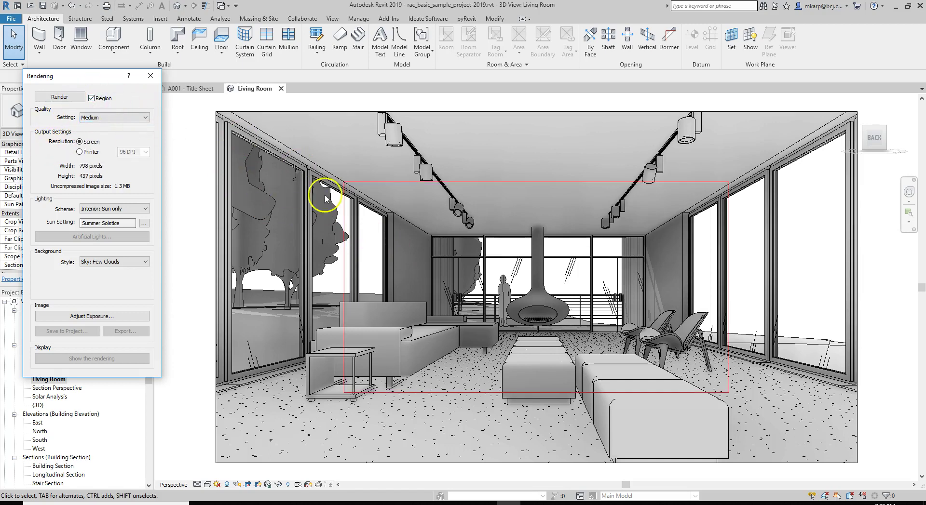
{"action": "left_click", "coordinate": [343, 207]}
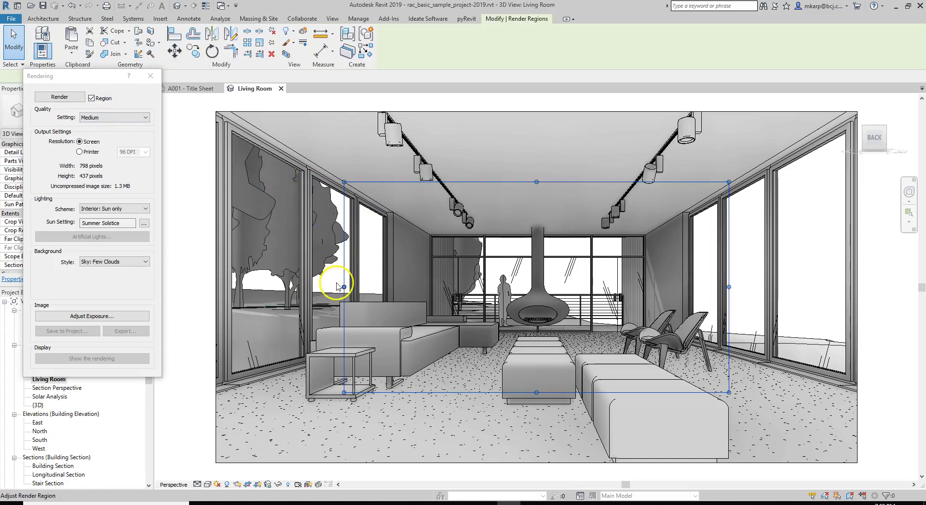
{"action": "left_click_drag", "start_coordinate": [344, 287], "coordinate": [610, 302]}
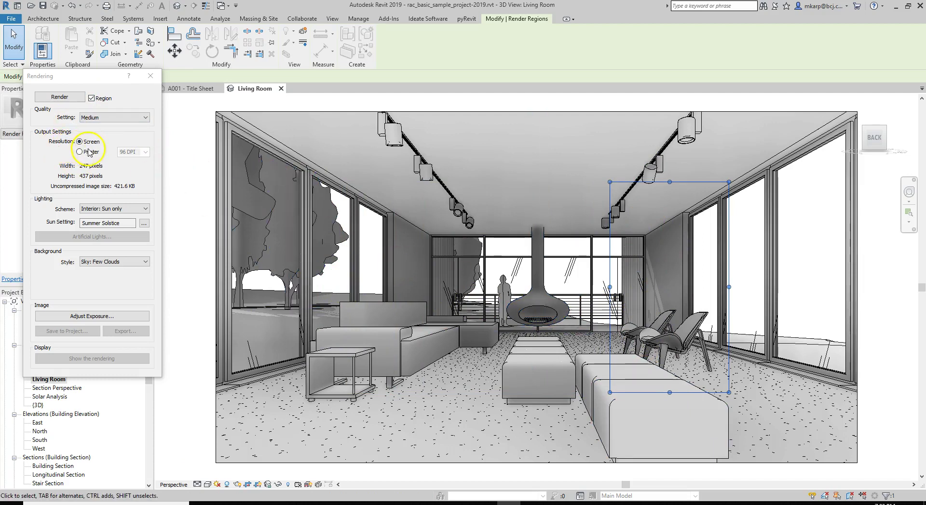
- Render the region at Medium quality, then restore the model display with the render region off
{"action": "left_click", "coordinate": [109, 118]}
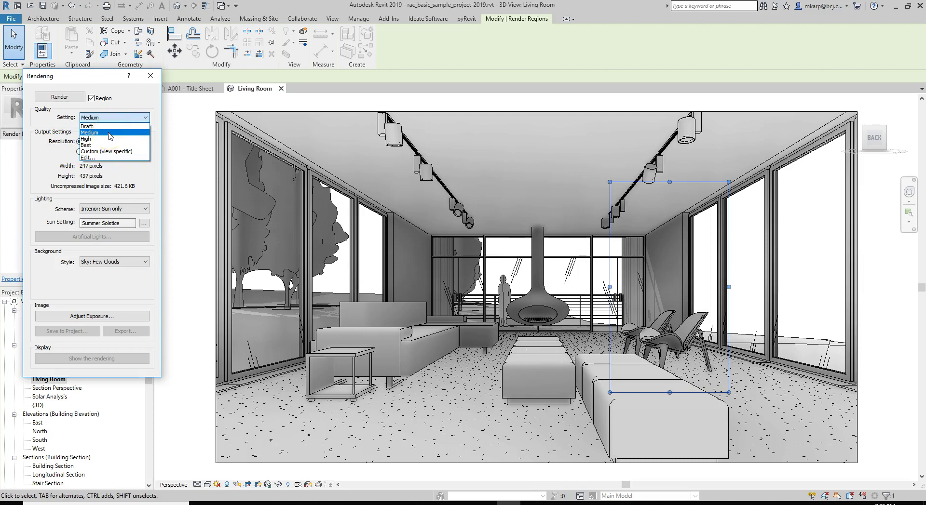
{"action": "left_click", "coordinate": [108, 164]}
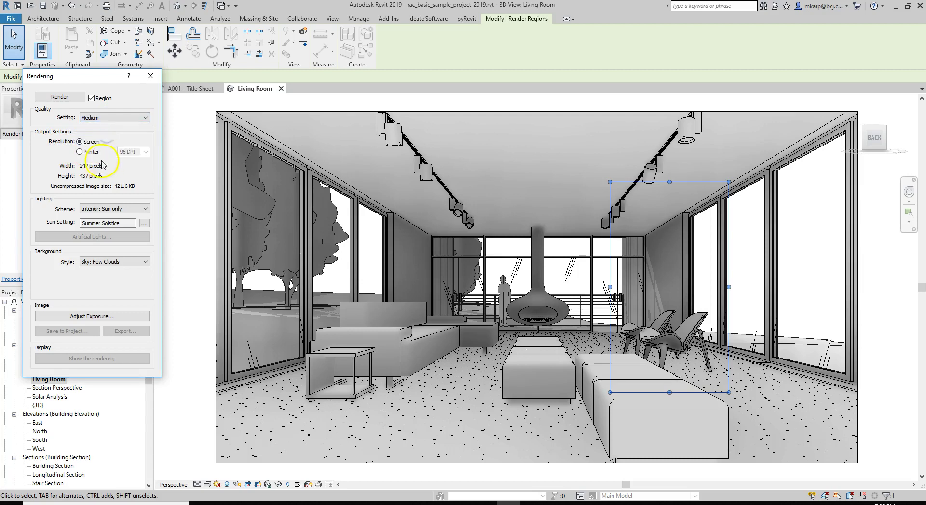
{"action": "left_click", "coordinate": [67, 97]}
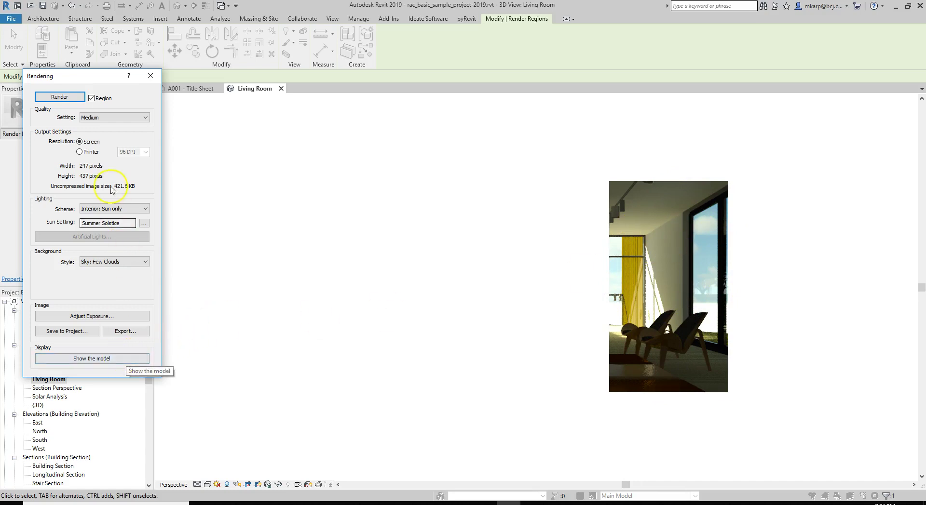
{"action": "left_click", "coordinate": [115, 361]}
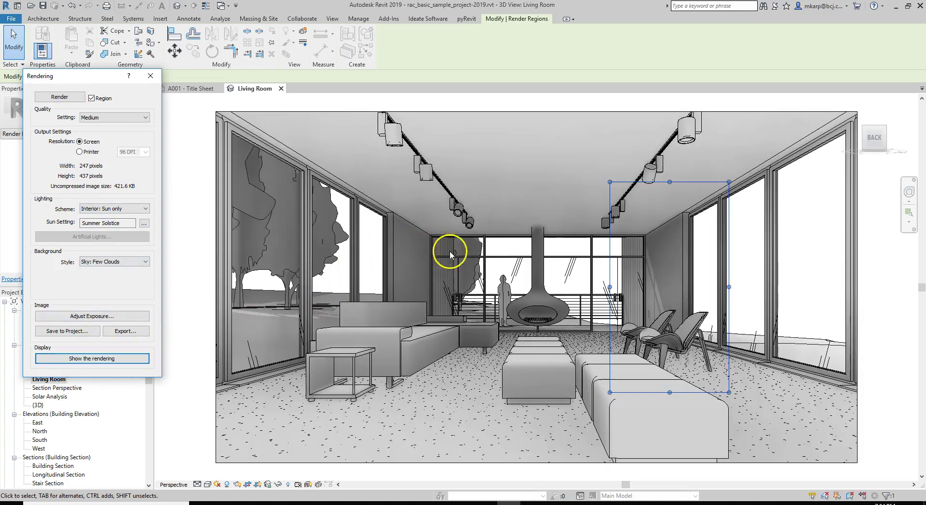
{"action": "left_click", "coordinate": [92, 98]}
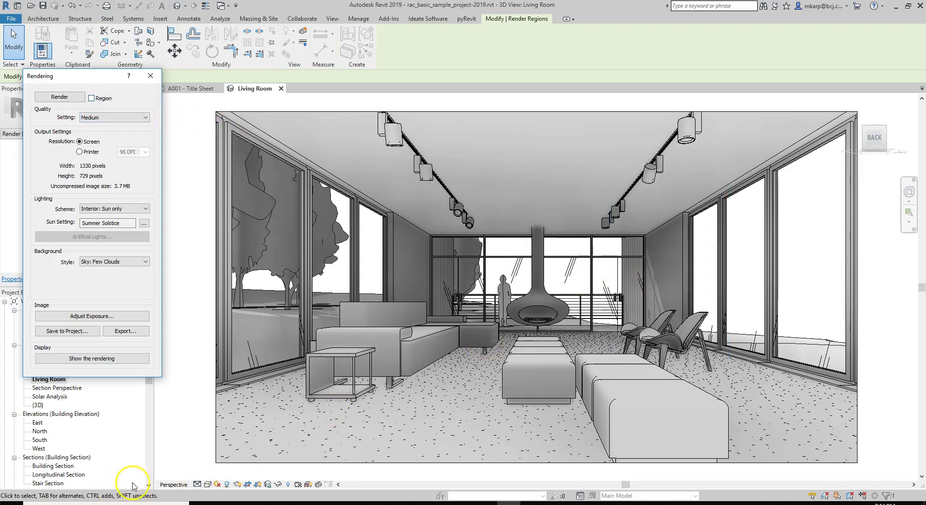
- Set the time of the Summer Solstice sun preset to 10:00 AM and apply it
{"action": "left_click", "coordinate": [219, 484]}
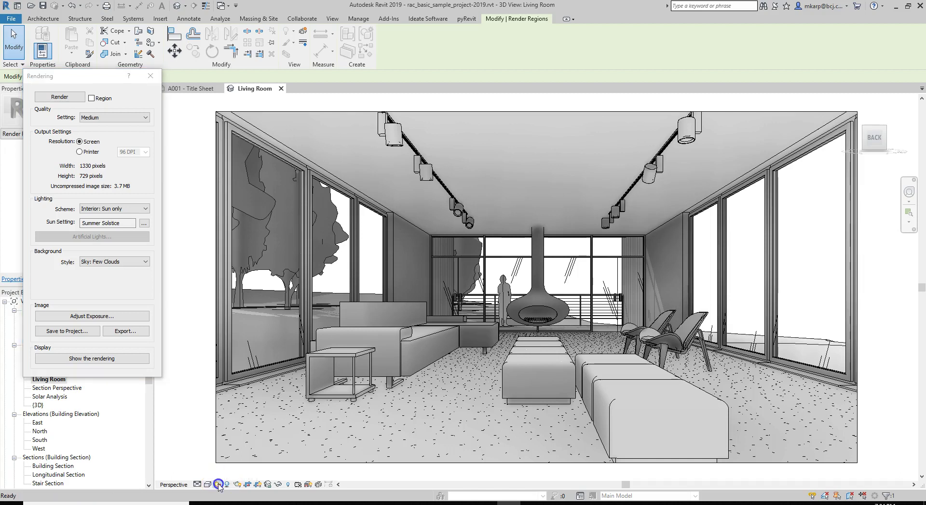
{"action": "left_click", "coordinate": [246, 454]}
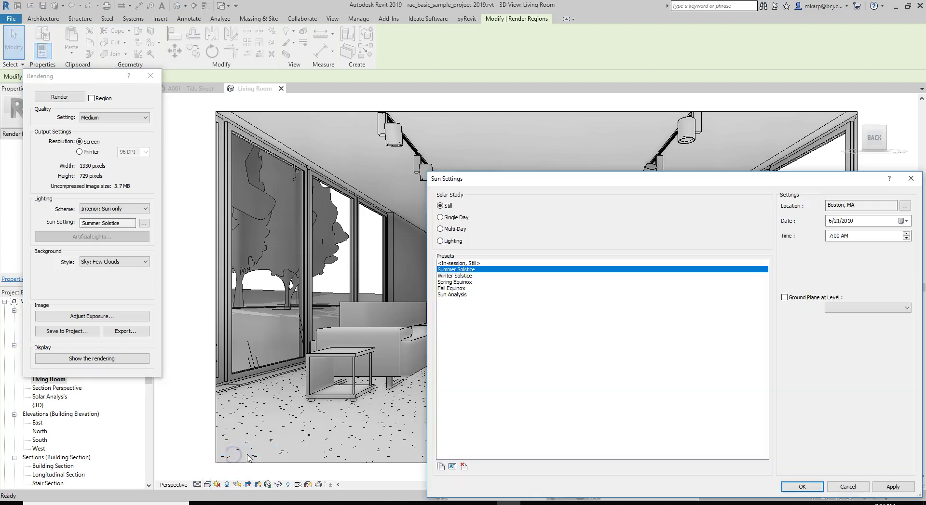
{"action": "left_click_drag", "start_coordinate": [625, 186], "coordinate": [266, 111]}
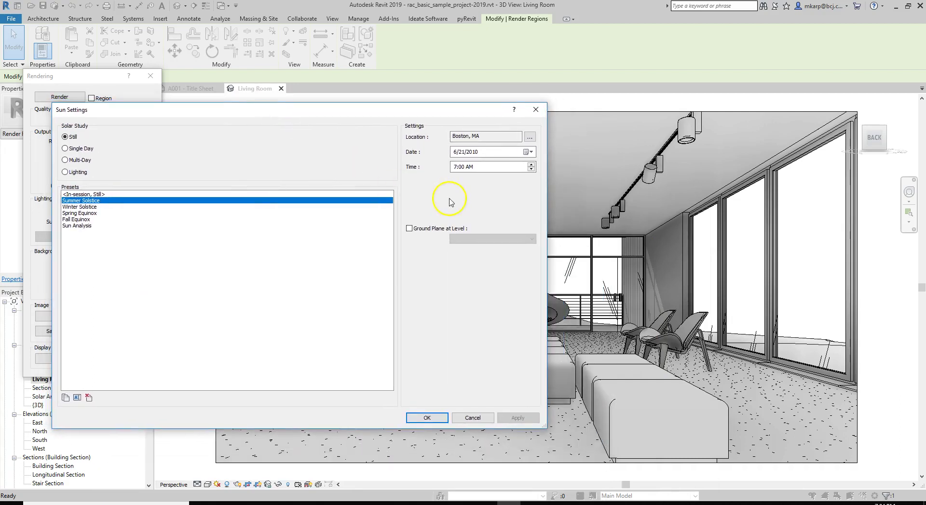
{"action": "left_click", "coordinate": [460, 167]}
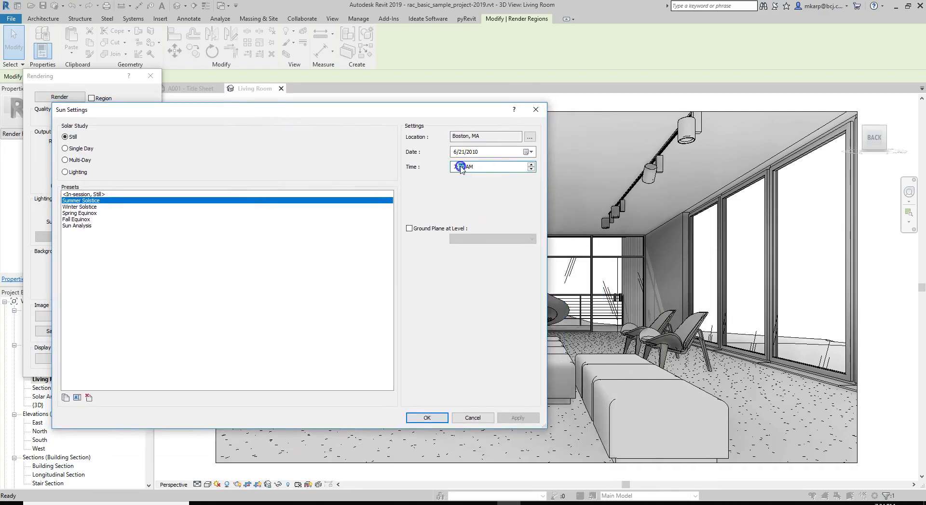
{"action": "type", "text": "10"}
{"action": "left_click", "coordinate": [516, 416]}
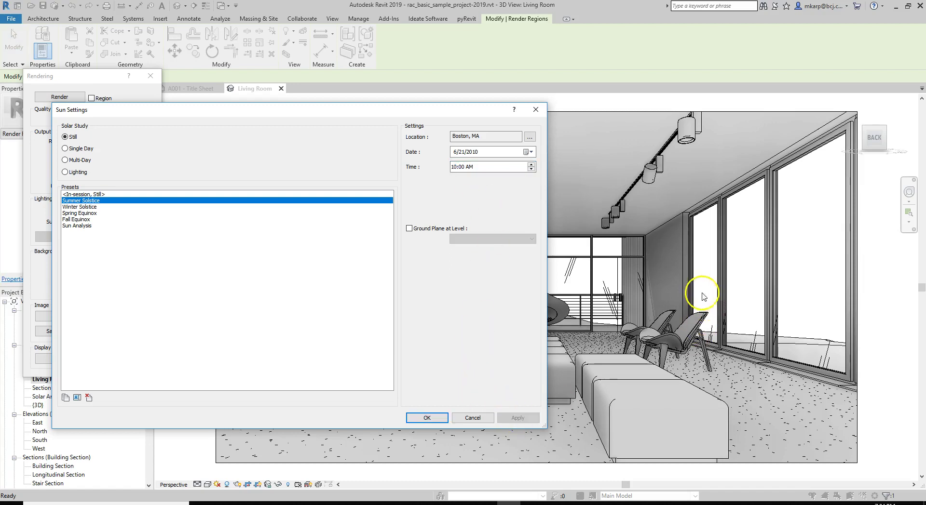
- Set the time of the Summer Solstice sun preset to 12:00 PM and accept the sun settings
{"action": "left_click_drag", "start_coordinate": [403, 107], "coordinate": [567, 123]}
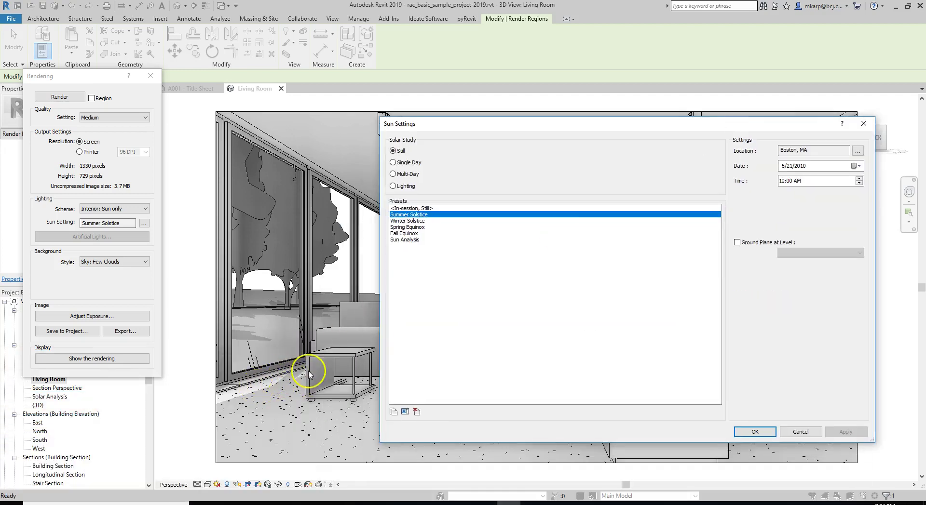
{"action": "left_click", "coordinate": [780, 181]}
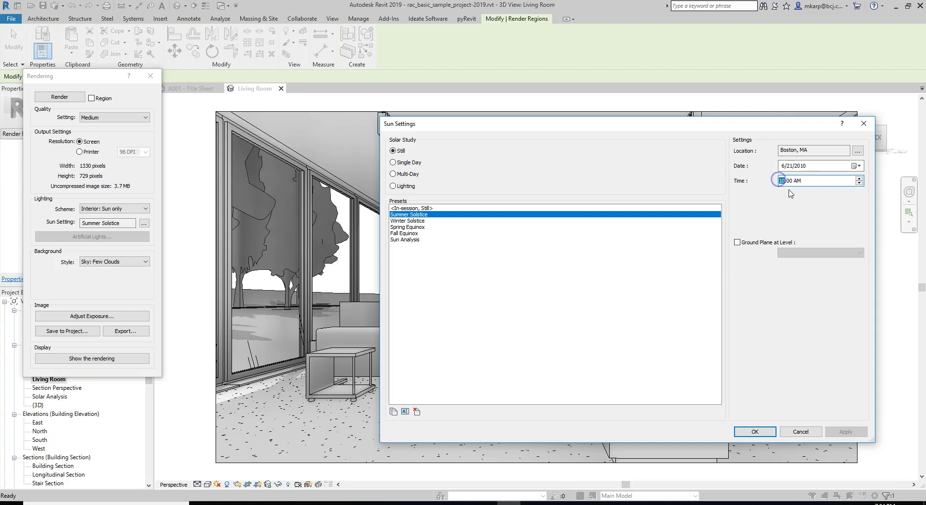
{"action": "type", "text": "3"}
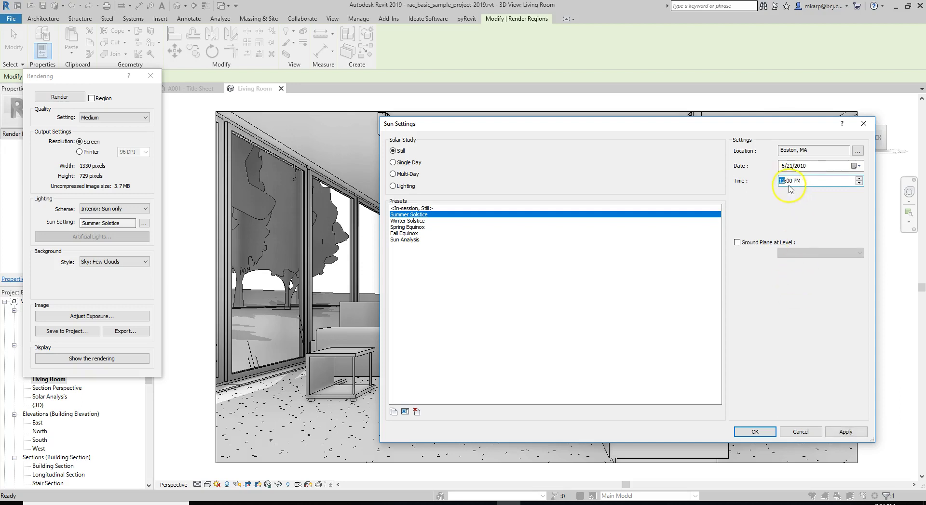
{"action": "left_click", "coordinate": [755, 432]}
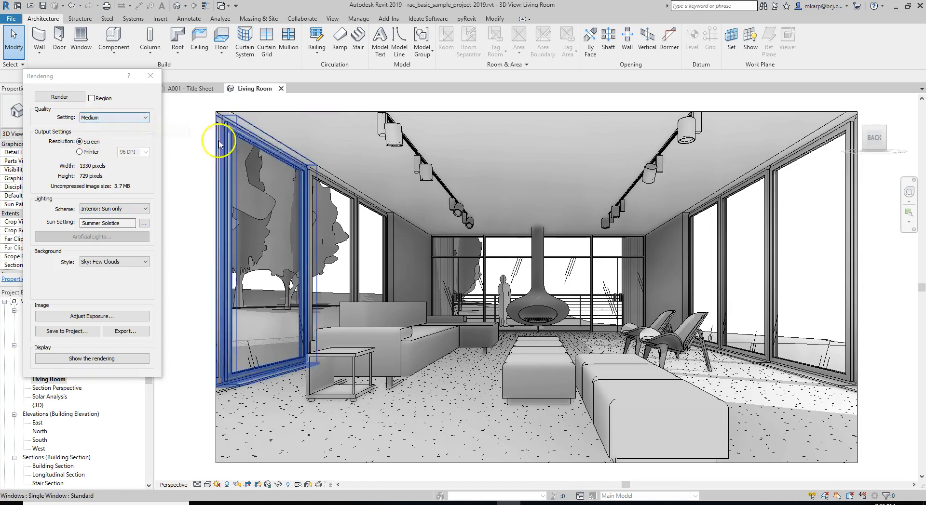
- Set the rendering output resolution to Printer at 150 DPI
{"action": "left_click", "coordinate": [80, 152]}
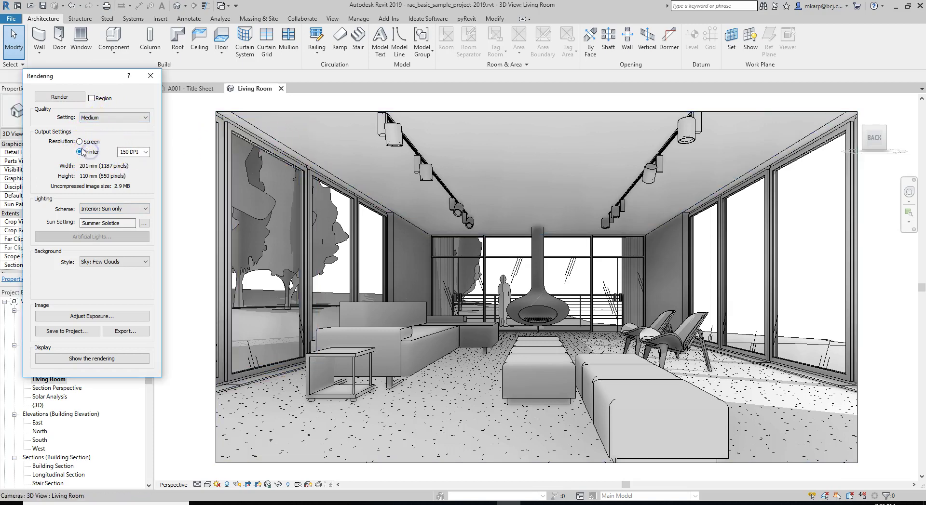
{"action": "left_click", "coordinate": [135, 154]}
- Change the project's length units to feet and fractional inches
{"action": "left_click", "coordinate": [361, 21]}
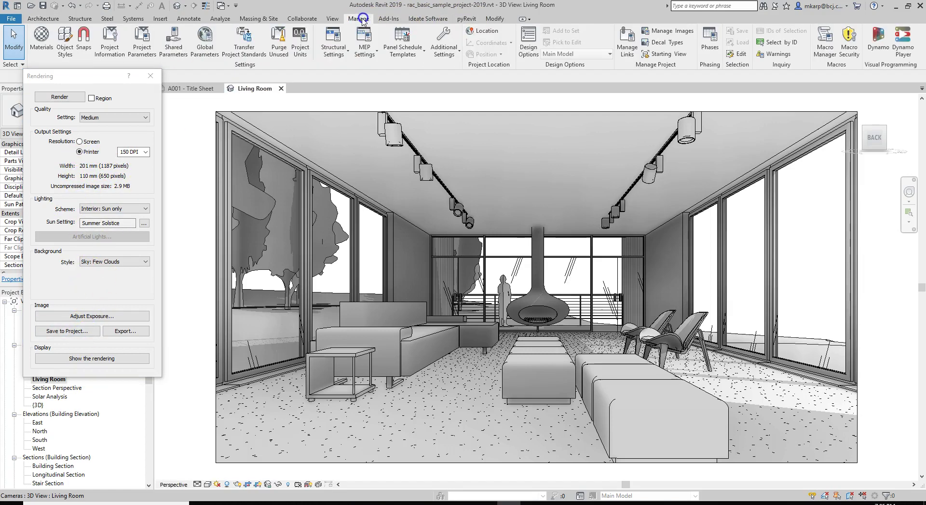
{"action": "left_click", "coordinate": [300, 45]}
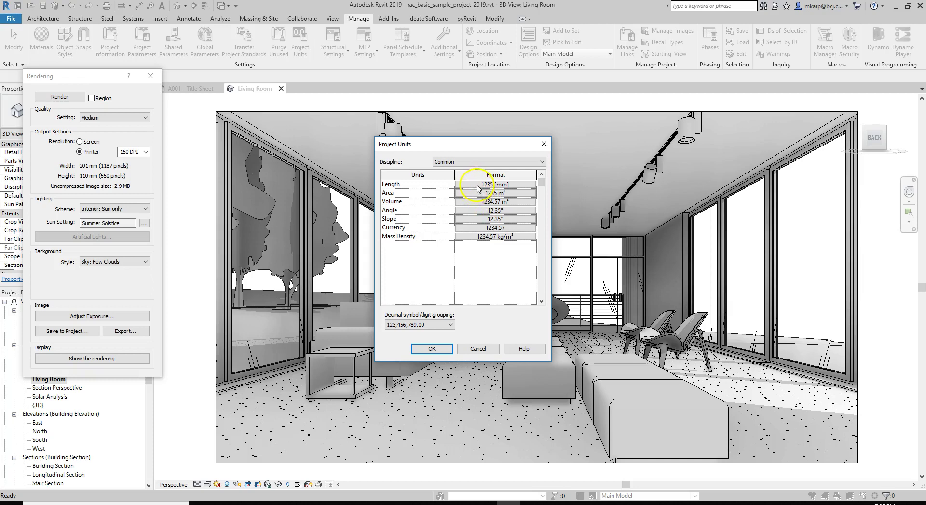
{"action": "left_click", "coordinate": [478, 187]}
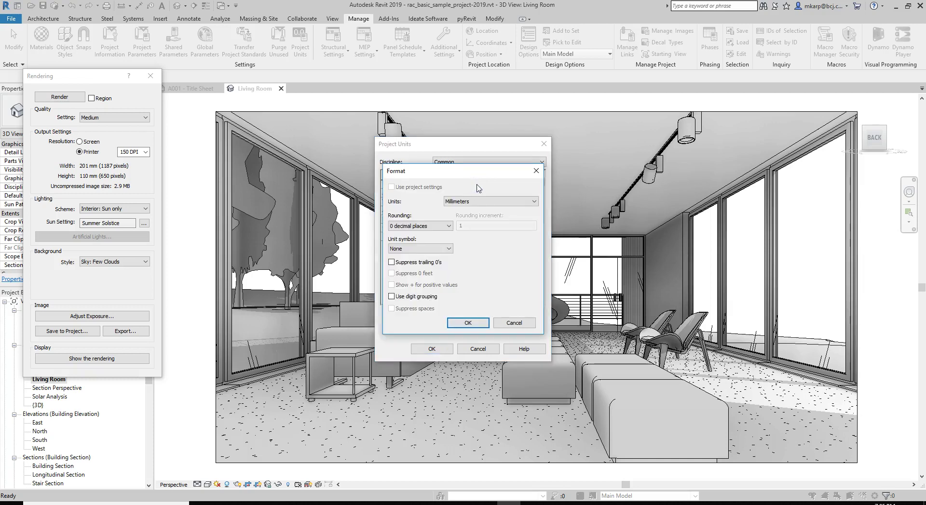
{"action": "left_click", "coordinate": [479, 201]}
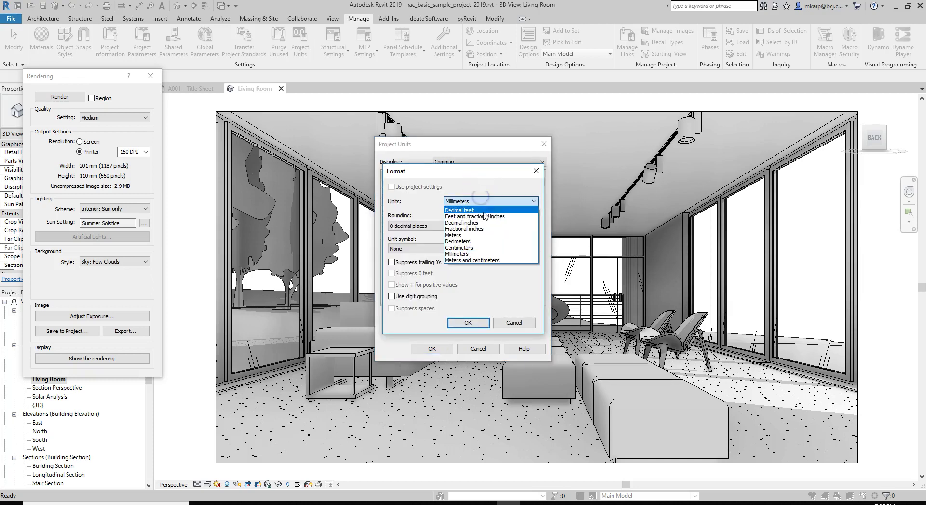
{"action": "left_click", "coordinate": [483, 212]}
{"action": "left_click", "coordinate": [482, 322]}
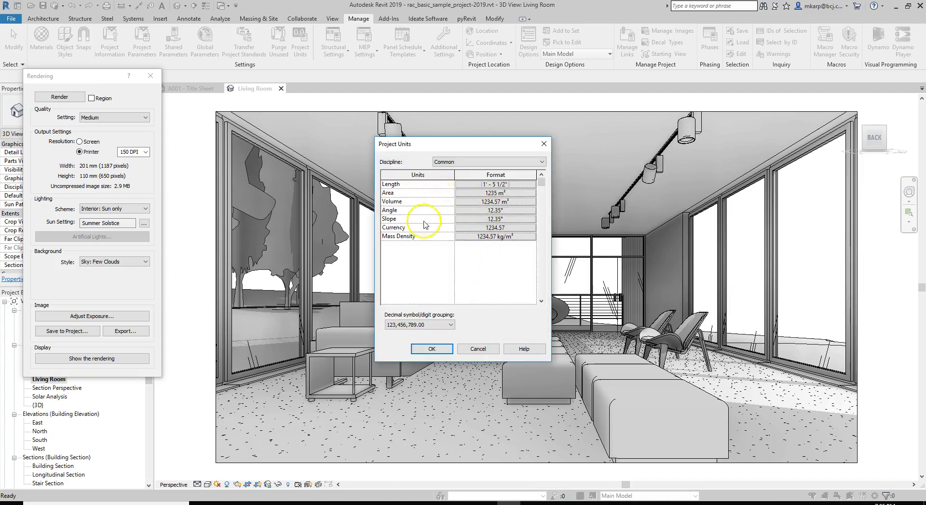
{"action": "left_click", "coordinate": [446, 352]}
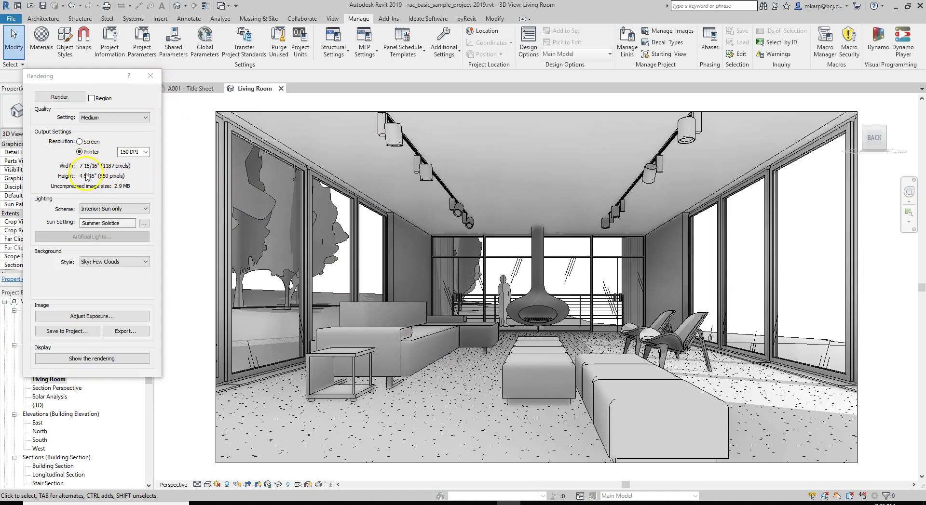
- Try printer resolutions of 300 DPI and 75 DPI for the rendering, and return to 150 DPI
{"action": "left_click", "coordinate": [140, 152]}
{"action": "left_click", "coordinate": [134, 172]}
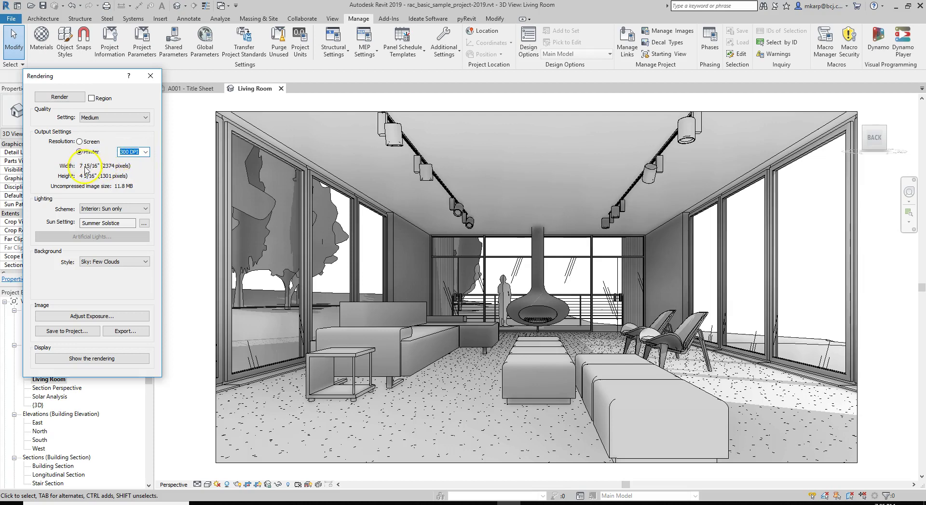
{"action": "left_click", "coordinate": [143, 154]}
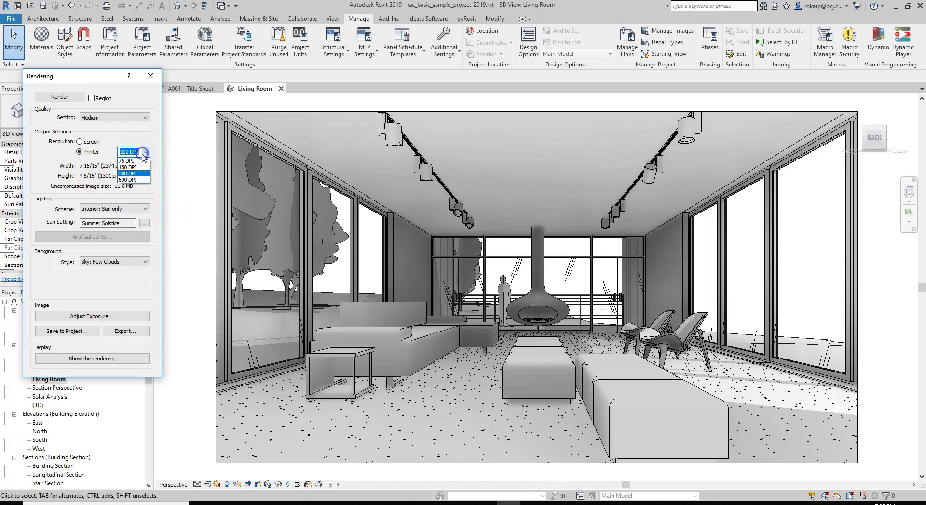
{"action": "left_click", "coordinate": [130, 162]}
{"action": "left_click", "coordinate": [145, 154]}
{"action": "left_click", "coordinate": [130, 164]}
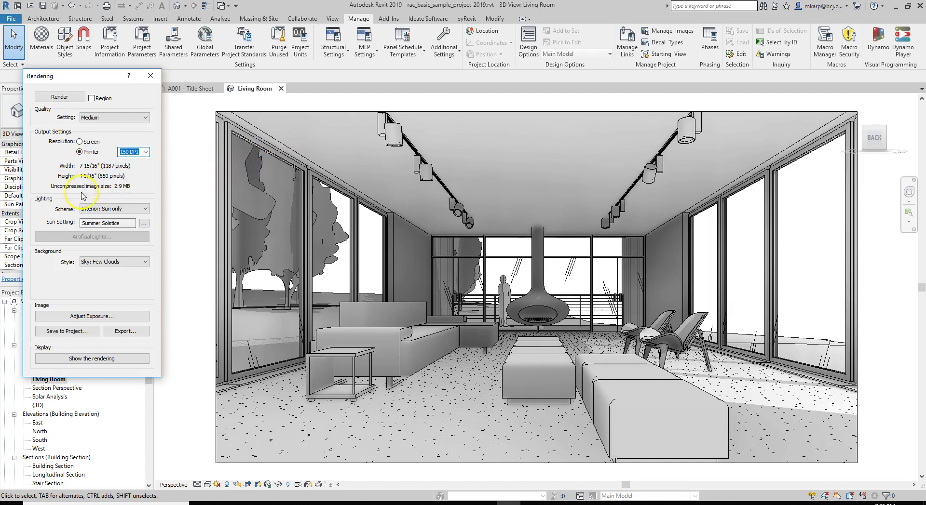
- Scale the Living Room view's crop region with locked proportions to about 11" wide by 6" high
{"action": "scroll", "coordinate": [217, 149], "scroll_direction": "down", "scroll_amount": 2}
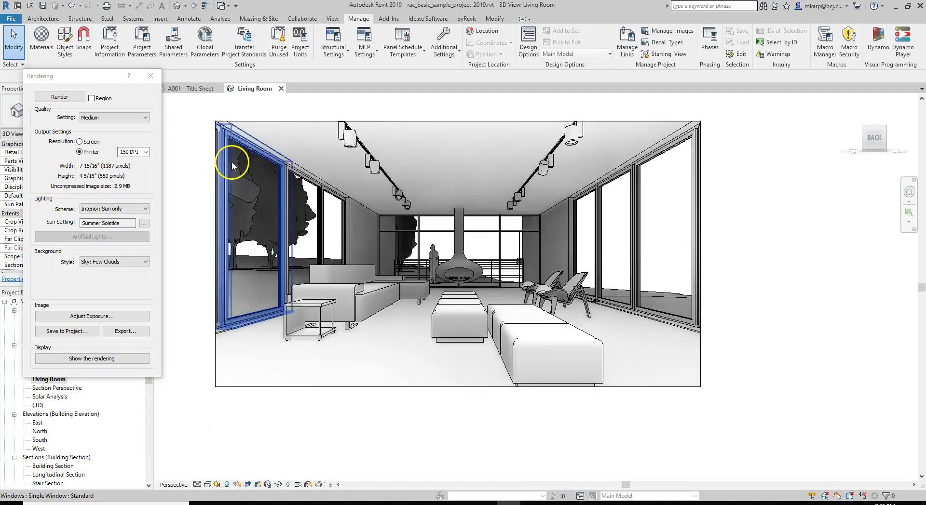
{"action": "scroll", "coordinate": [270, 156], "scroll_direction": "down", "scroll_amount": 2}
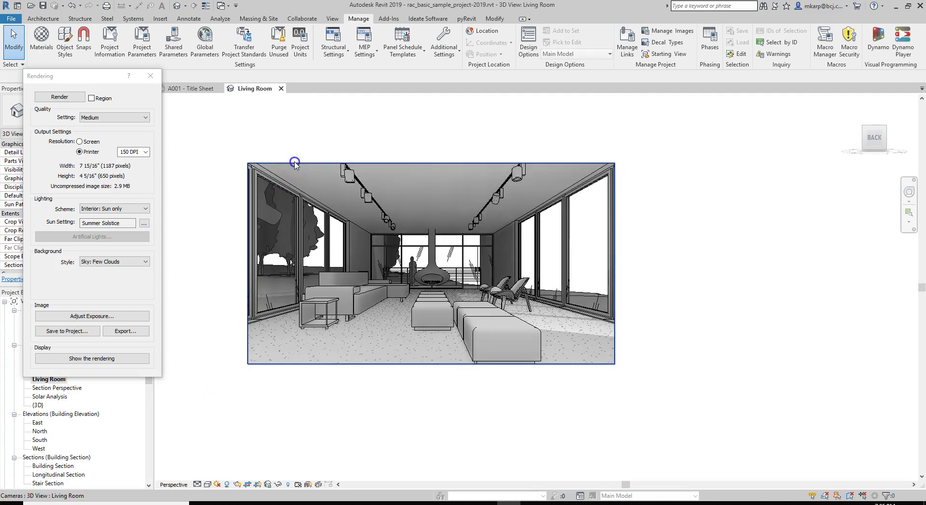
{"action": "left_click", "coordinate": [295, 163]}
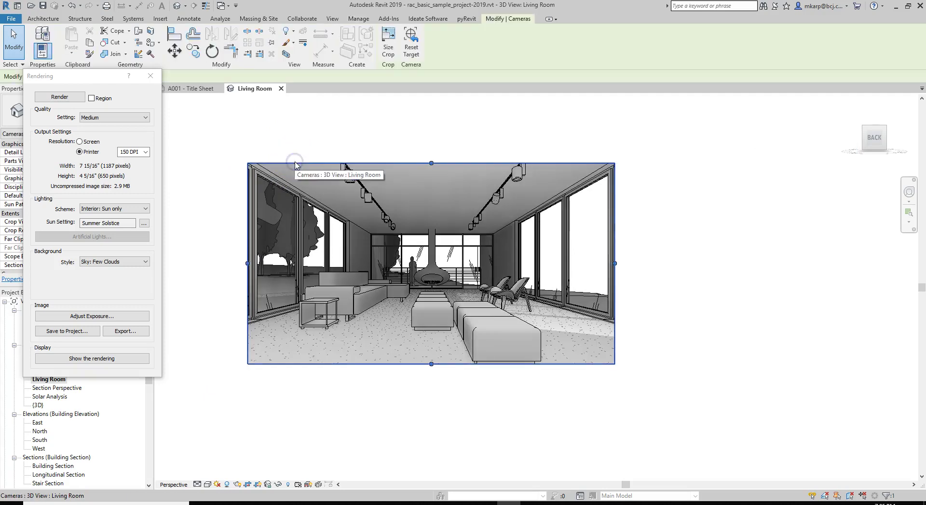
{"action": "left_click", "coordinate": [387, 52]}
{"action": "left_click_drag", "start_coordinate": [462, 199], "coordinate": [737, 133]}
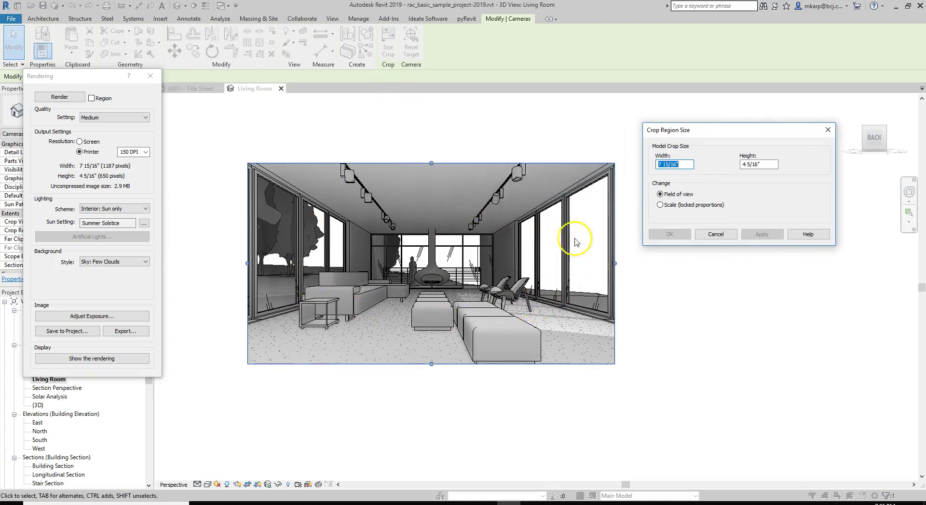
{"action": "left_click", "coordinate": [661, 205]}
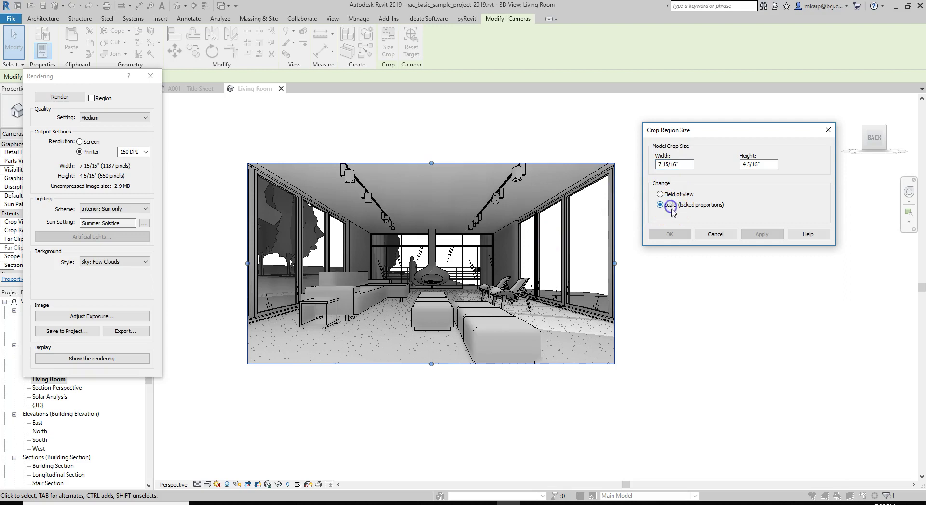
{"action": "left_click", "coordinate": [685, 166]}
{"action": "type", "text": "11"}
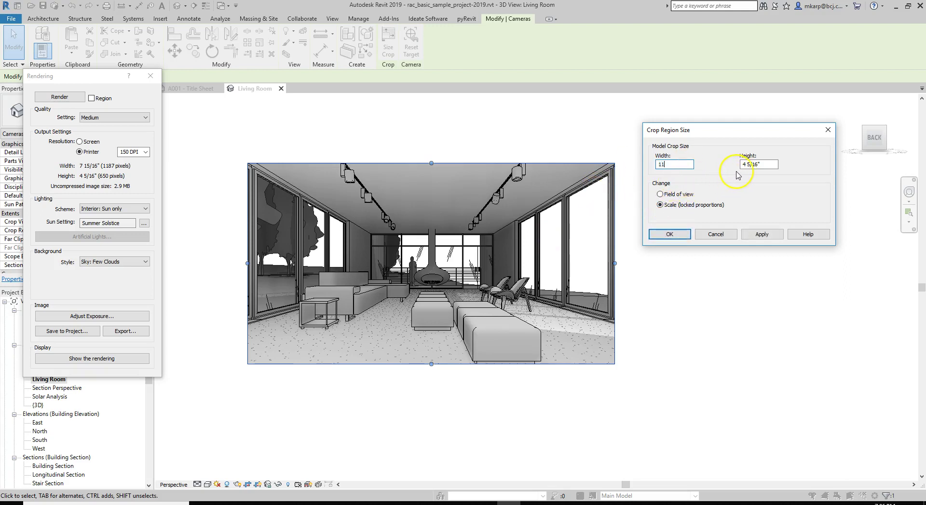
{"action": "left_click", "coordinate": [774, 164]}
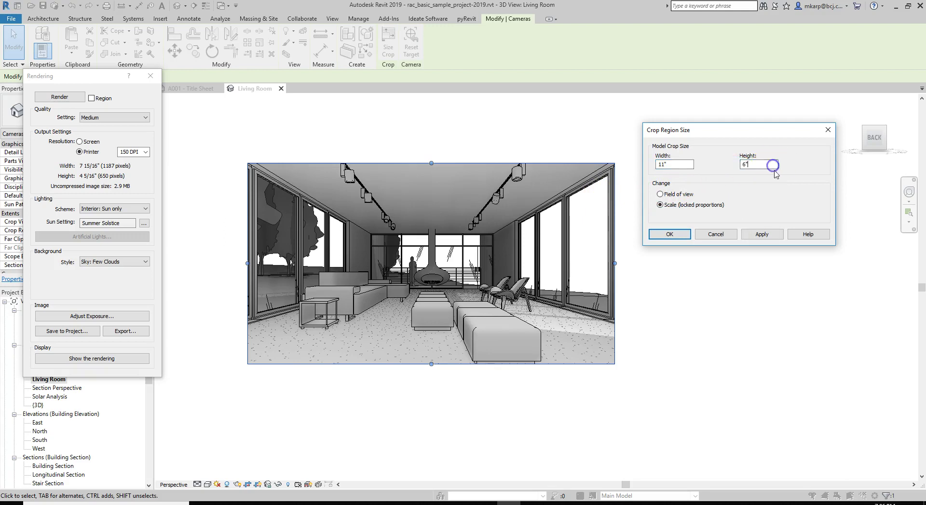
{"action": "key", "text": "shift+Tab"}
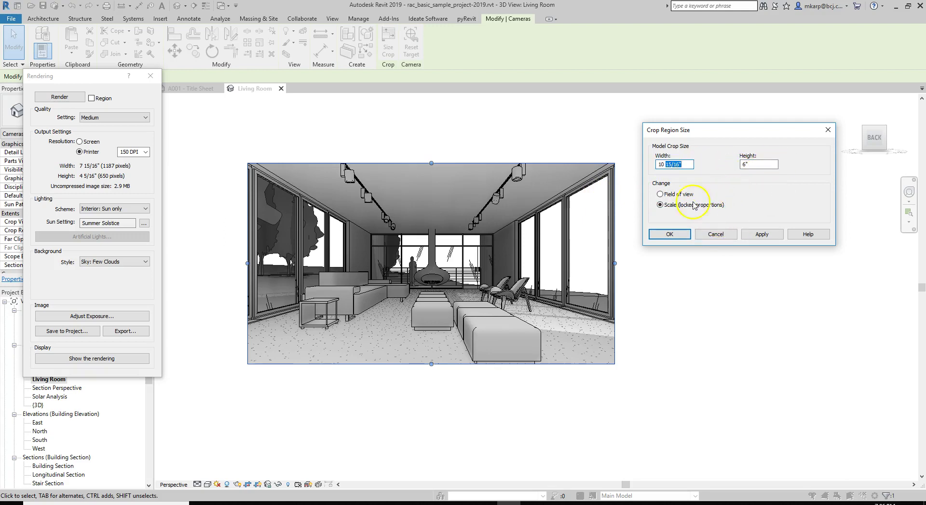
{"action": "left_click", "coordinate": [755, 234]}
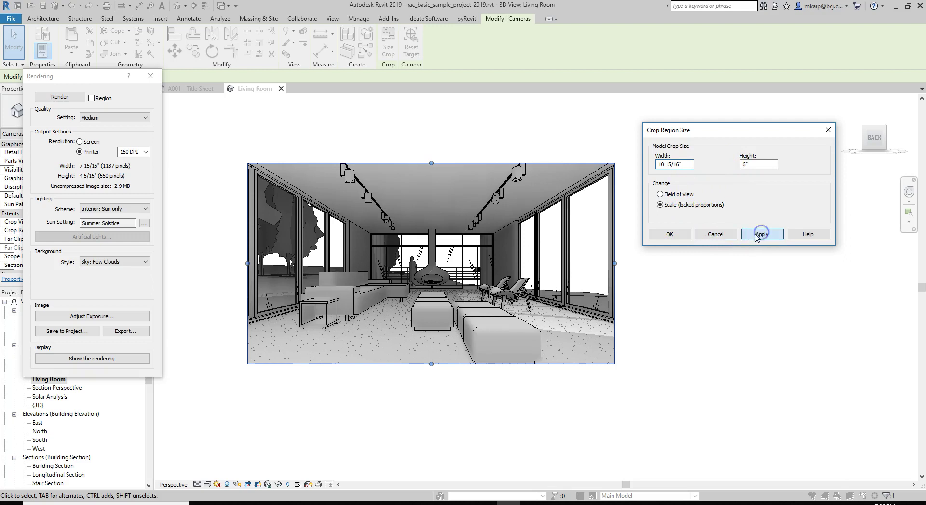
{"action": "left_click", "coordinate": [669, 234]}
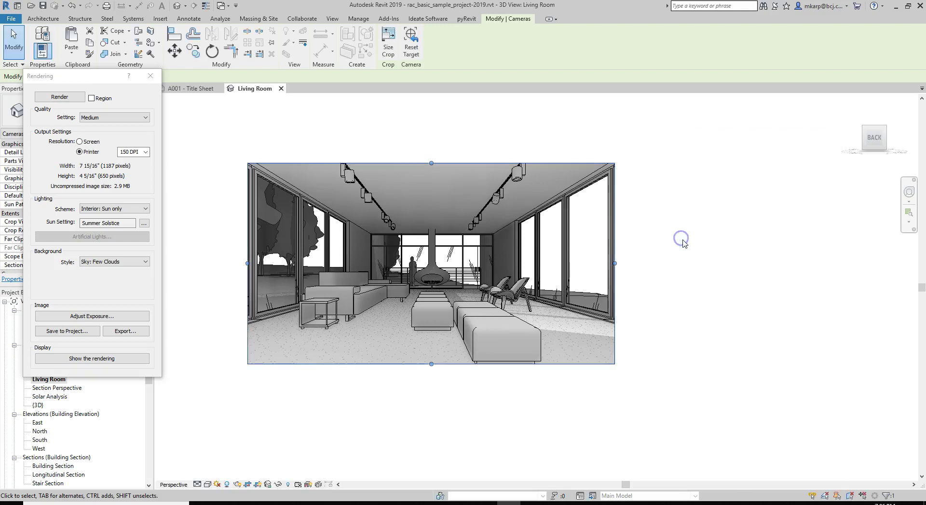
{"action": "left_click", "coordinate": [682, 295]}
{"action": "middle_click_drag", "start_coordinate": [708, 315], "coordinate": [713, 326]}
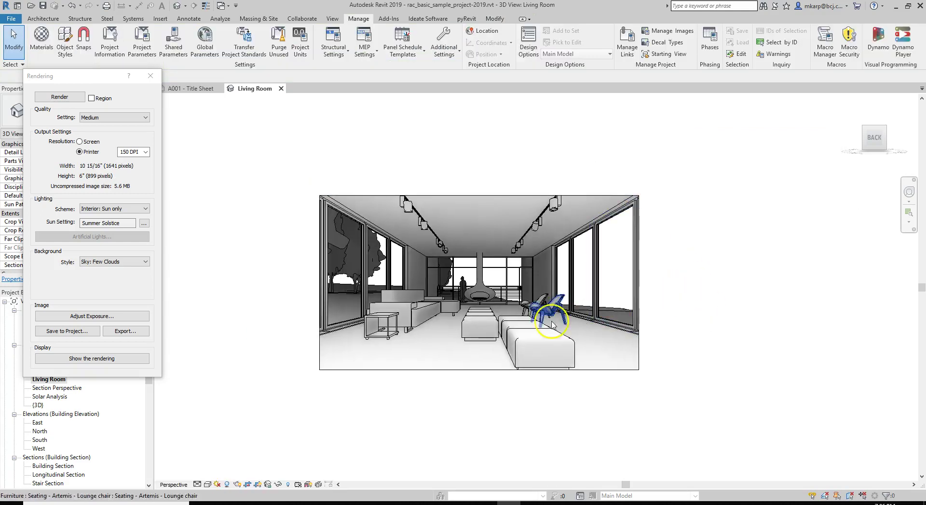
- Try a custom printer resolution of 200 DPI for the resized view, and set it back to 150 DPI
{"action": "left_click", "coordinate": [373, 375]}
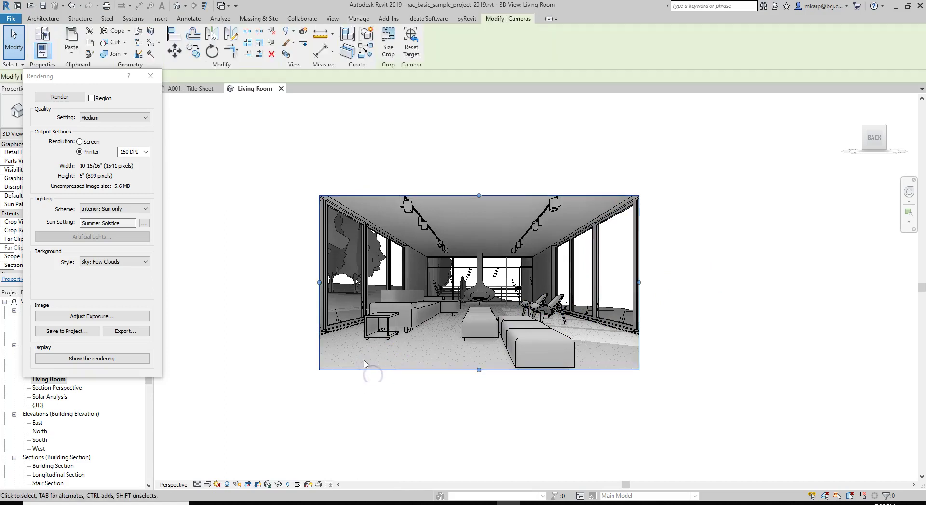
{"action": "scroll", "coordinate": [365, 368], "scroll_direction": "up", "scroll_amount": 1}
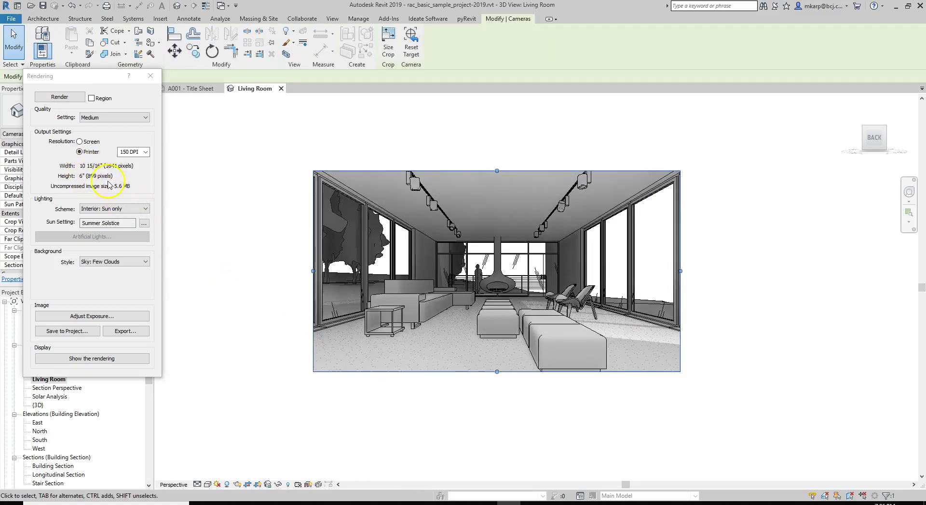
{"action": "left_click", "coordinate": [145, 152]}
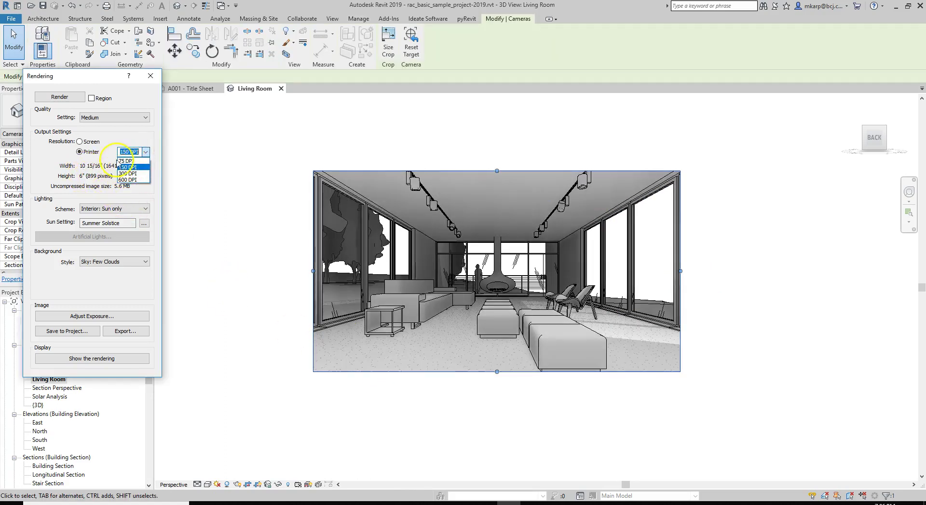
{"action": "left_click", "coordinate": [108, 148]}
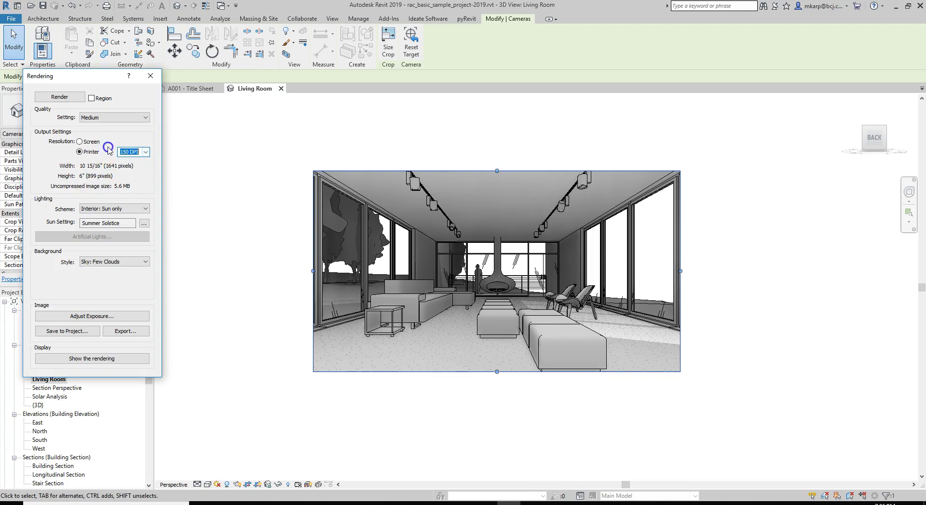
{"action": "left_click", "coordinate": [146, 152]}
{"action": "left_click", "coordinate": [135, 151]}
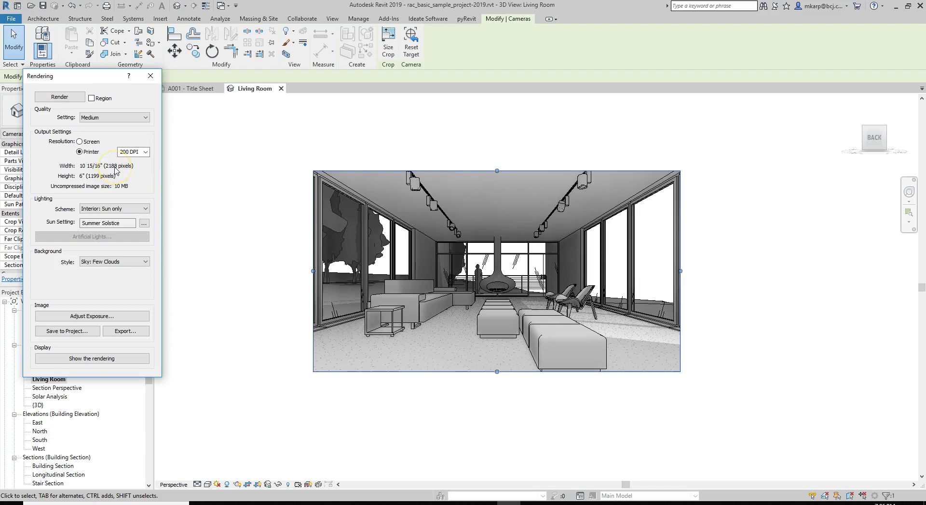
{"action": "left_click", "coordinate": [132, 152]}
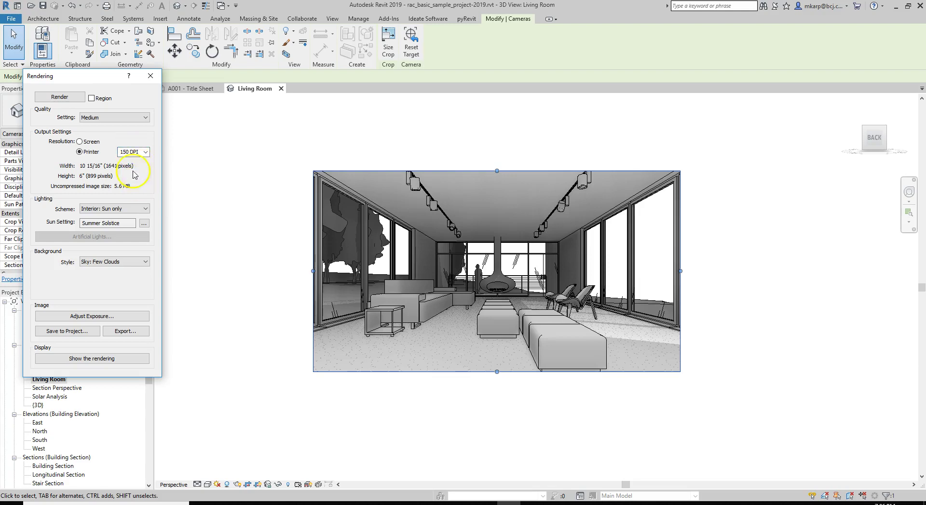
- Try the Exterior: Sun only lighting scheme and return to Interior: Sun only
{"action": "left_click", "coordinate": [106, 210]}
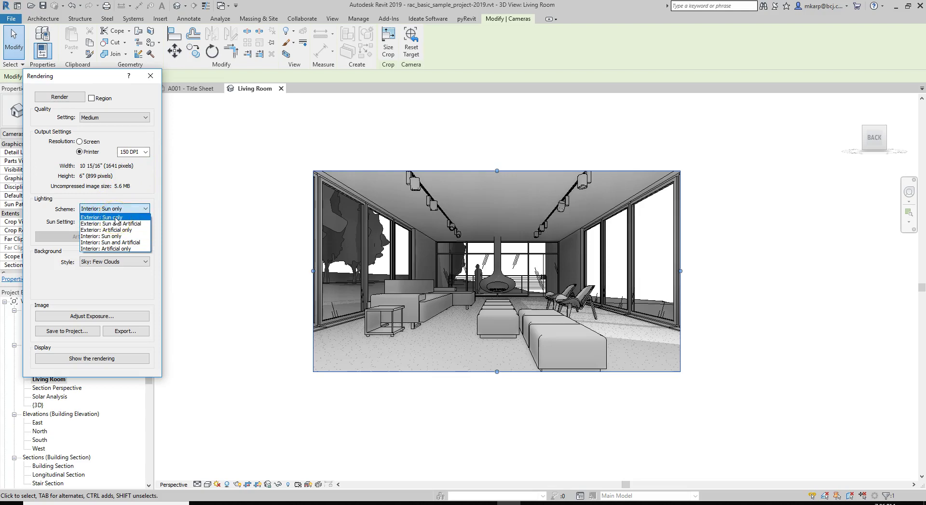
{"action": "left_click", "coordinate": [116, 218]}
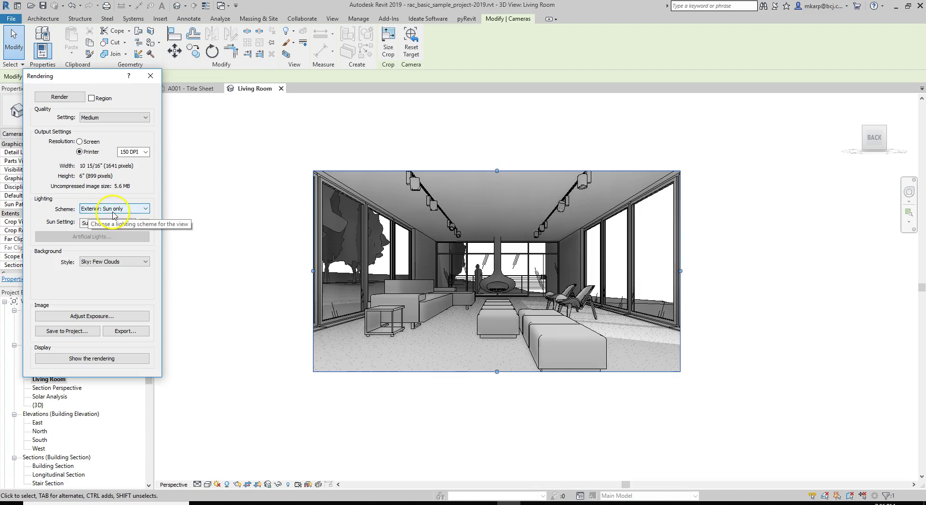
{"action": "left_click", "coordinate": [124, 208]}
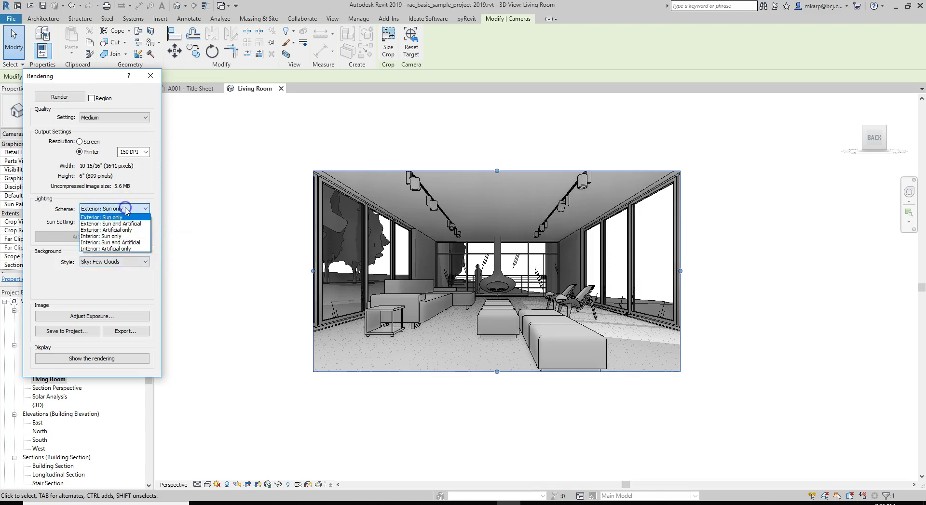
{"action": "left_click", "coordinate": [125, 237]}
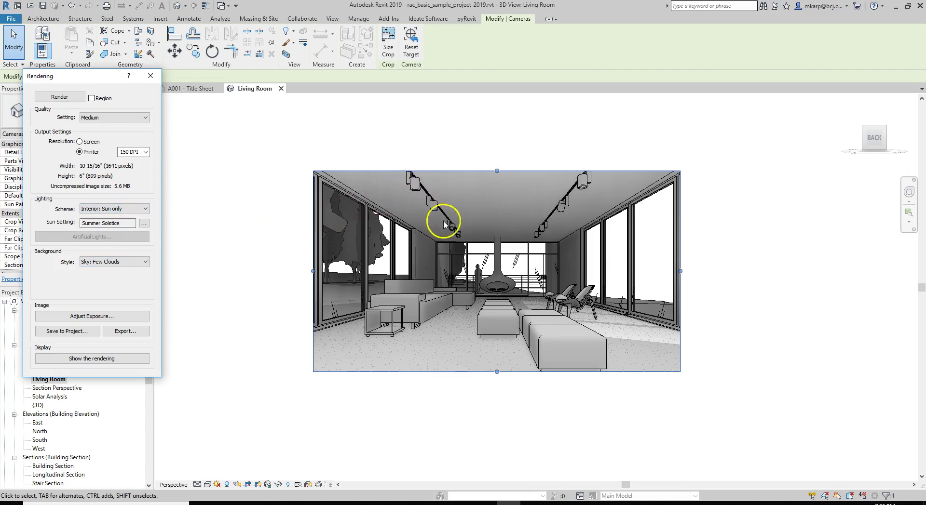
- Set the rendering background style to Color and choose white as the background color
{"action": "left_click", "coordinate": [117, 210]}
{"action": "left_click", "coordinate": [117, 211]}
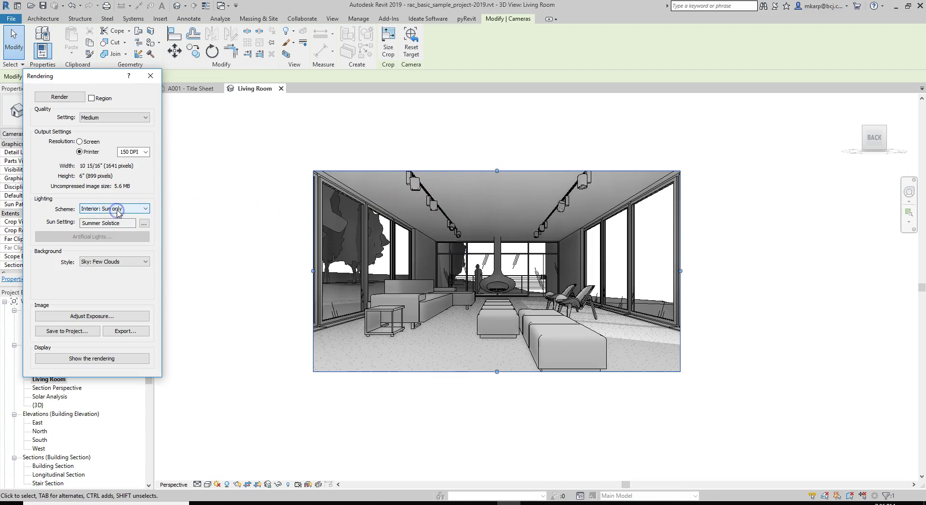
{"action": "left_click", "coordinate": [102, 263]}
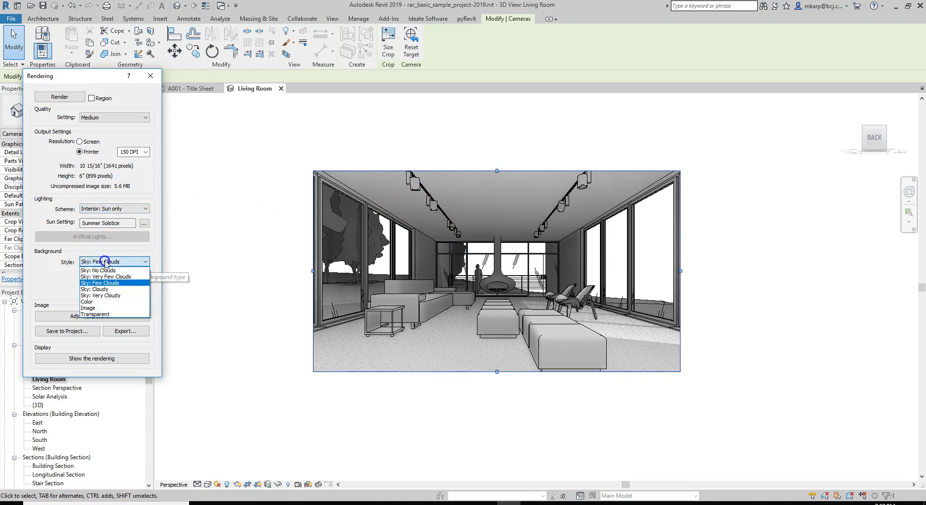
{"action": "left_click", "coordinate": [102, 302]}
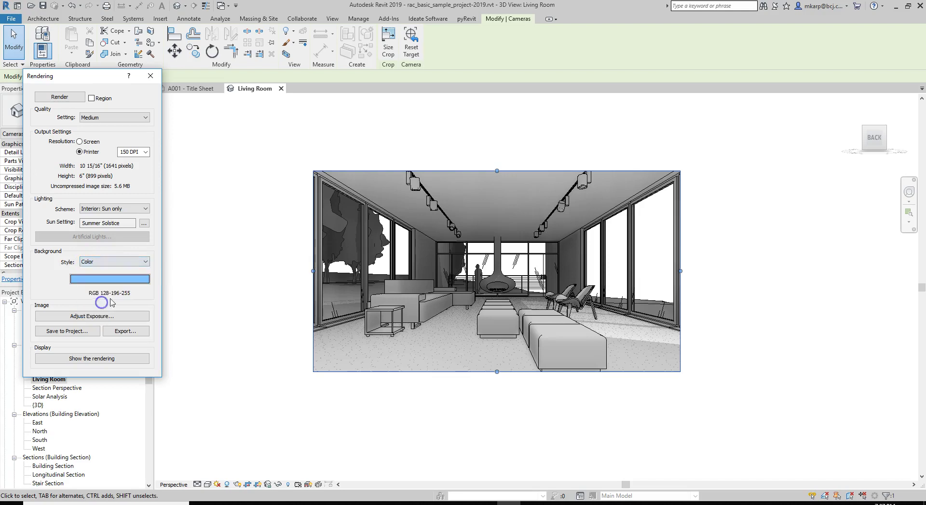
{"action": "left_click", "coordinate": [129, 281]}
{"action": "left_click", "coordinate": [110, 224]}
{"action": "left_click", "coordinate": [140, 308]}
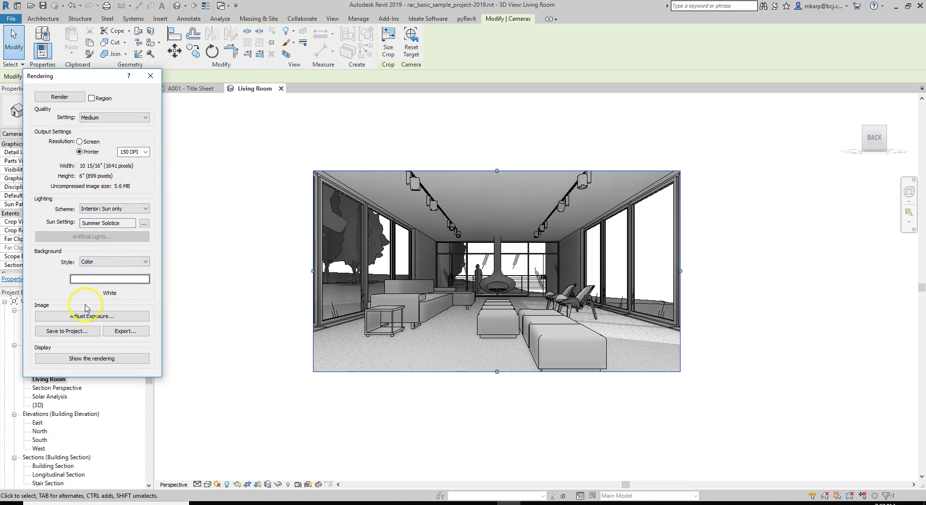
- Check the exposure settings, accept them, and render the Living Room view
{"action": "left_click", "coordinate": [97, 323]}
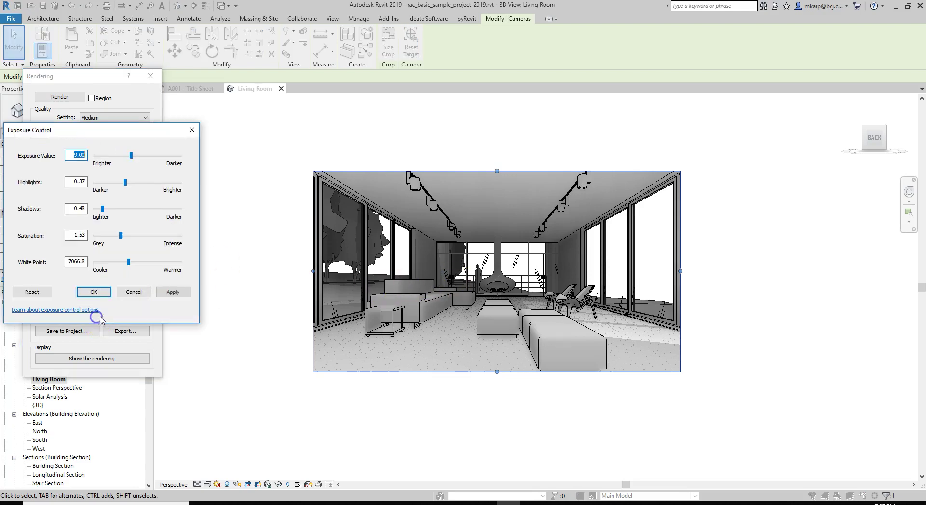
{"action": "left_click_drag", "start_coordinate": [124, 129], "coordinate": [160, 161]}
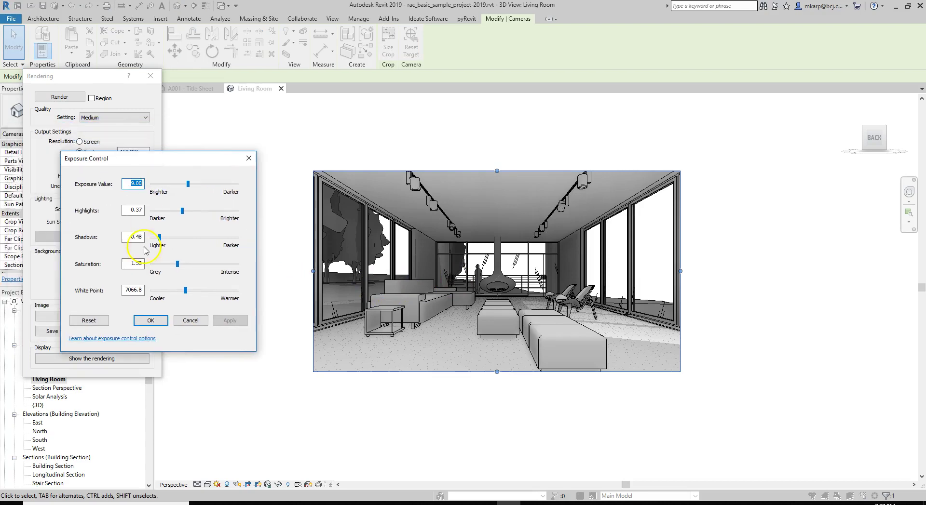
{"action": "left_click", "coordinate": [149, 321]}
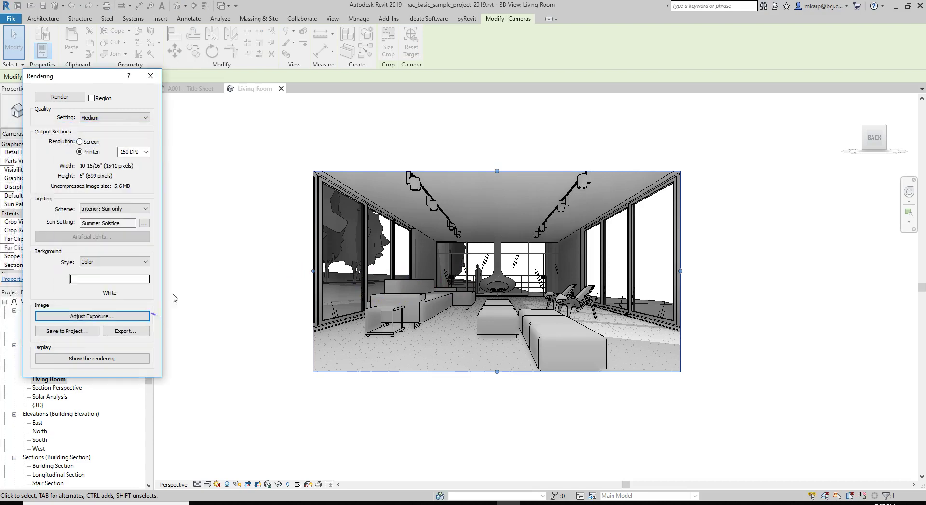
{"action": "left_click", "coordinate": [63, 98]}
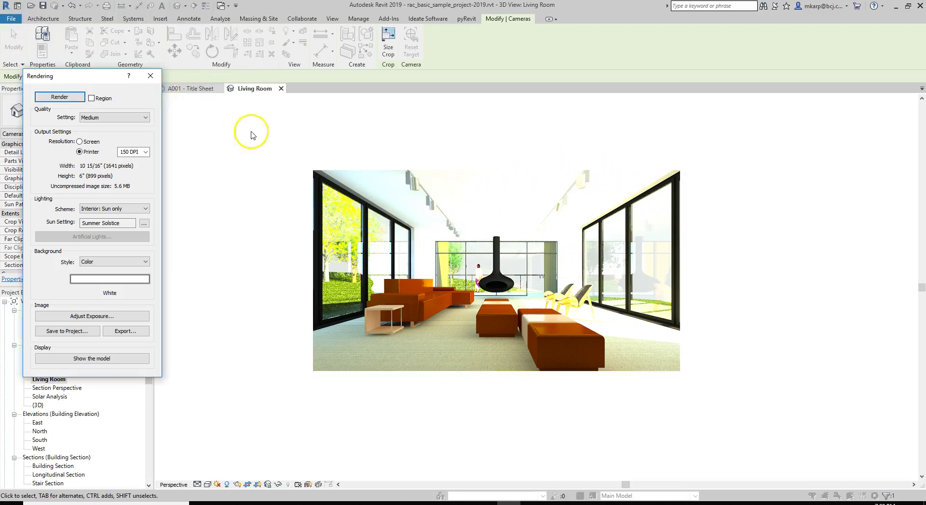
- Darken the rendering by trying an exposure value of 10.62, and settle on 9.79
{"action": "left_click", "coordinate": [121, 317]}
{"action": "left_click_drag", "start_coordinate": [208, 159], "coordinate": [208, 271]}
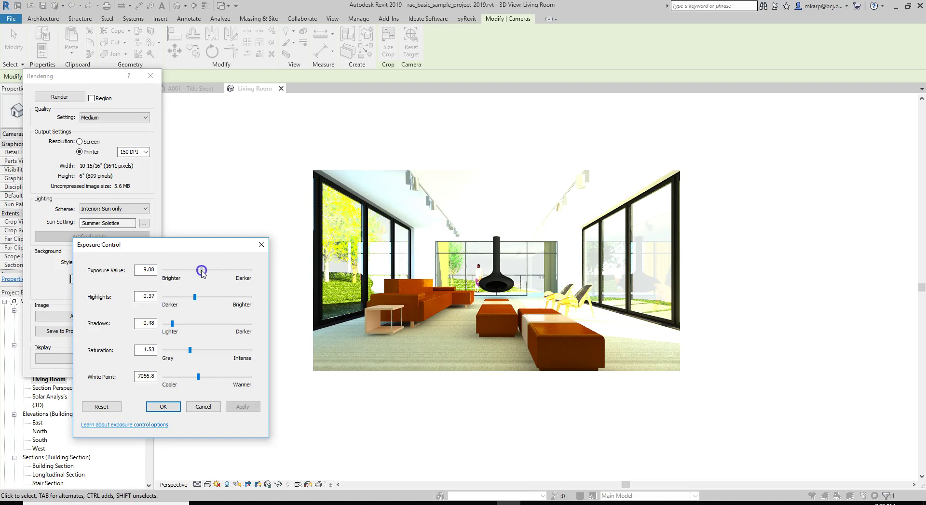
{"action": "left_click", "coordinate": [244, 406]}
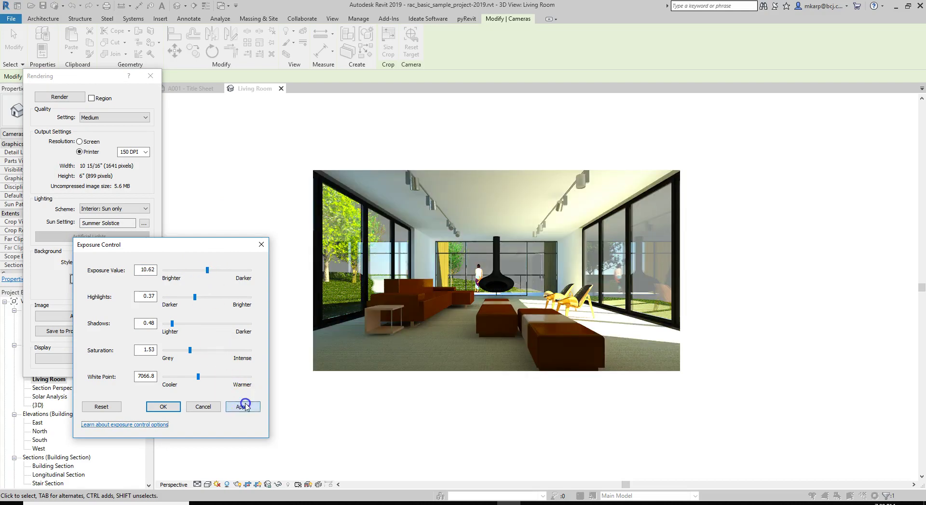
{"action": "left_click", "coordinate": [208, 271]}
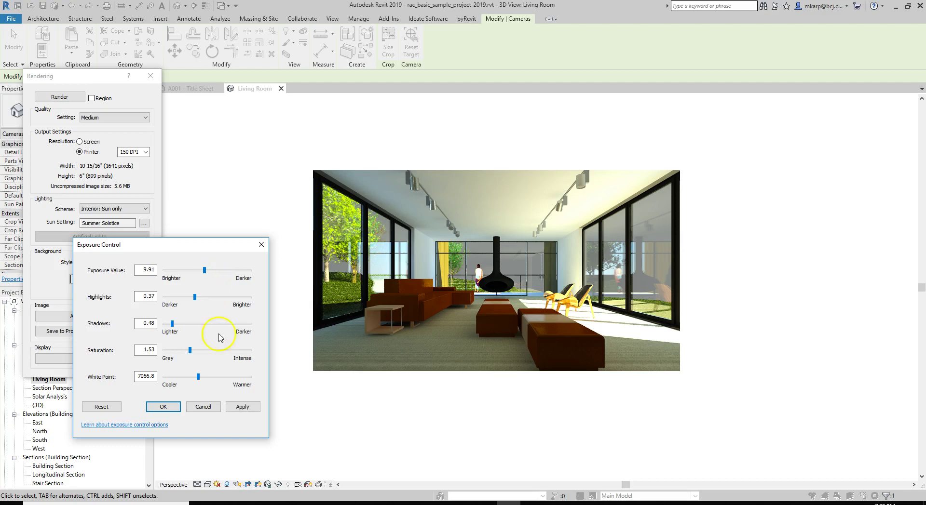
{"action": "left_click", "coordinate": [242, 408]}
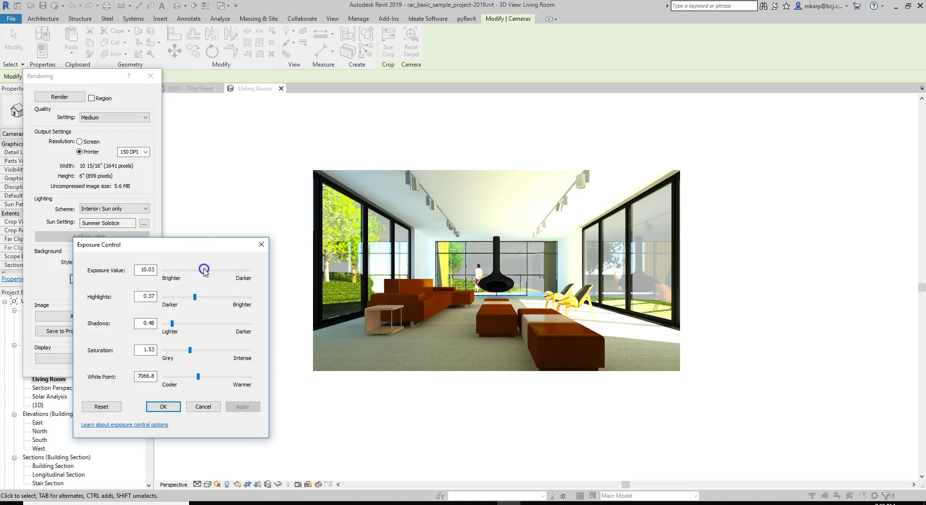
{"action": "left_click", "coordinate": [237, 406]}
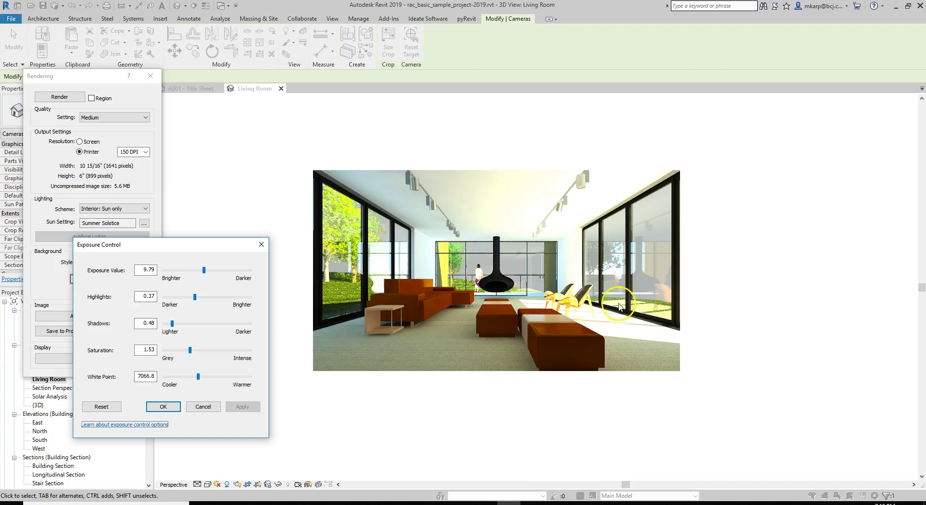
{"action": "left_click", "coordinate": [161, 407]}
- Export the rendering as a JPEG named Living Room in the demo folder
{"action": "left_click", "coordinate": [127, 332]}
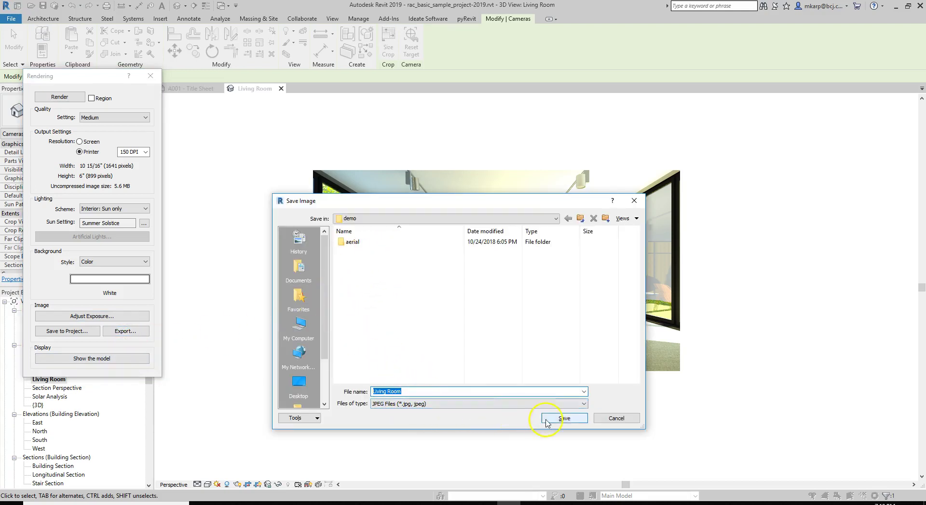
{"action": "left_click", "coordinate": [563, 419]}
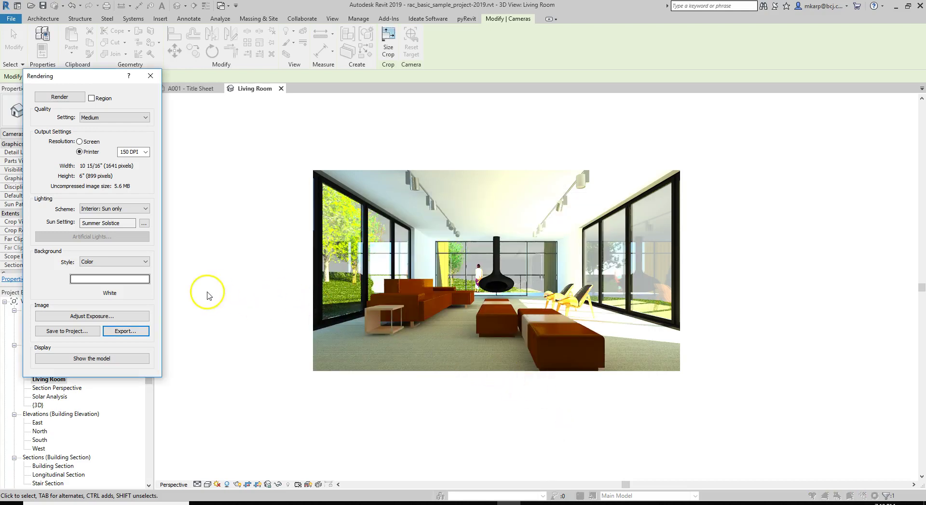
- Try a darker exposure value of 11.09 and a much brighter one, and set the exposure value to 9.00
{"action": "left_click", "coordinate": [124, 317]}
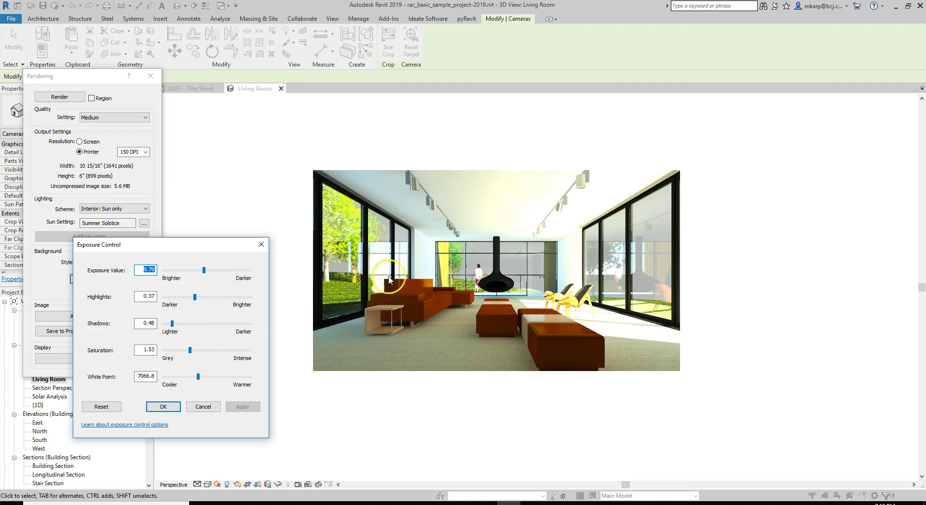
{"action": "left_click_drag", "start_coordinate": [204, 274], "coordinate": [210, 274]}
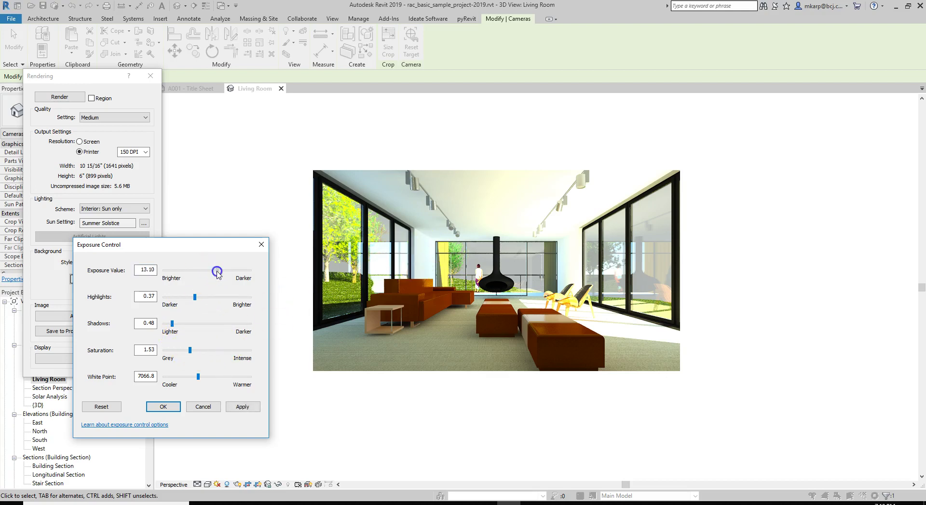
{"action": "left_click", "coordinate": [245, 407]}
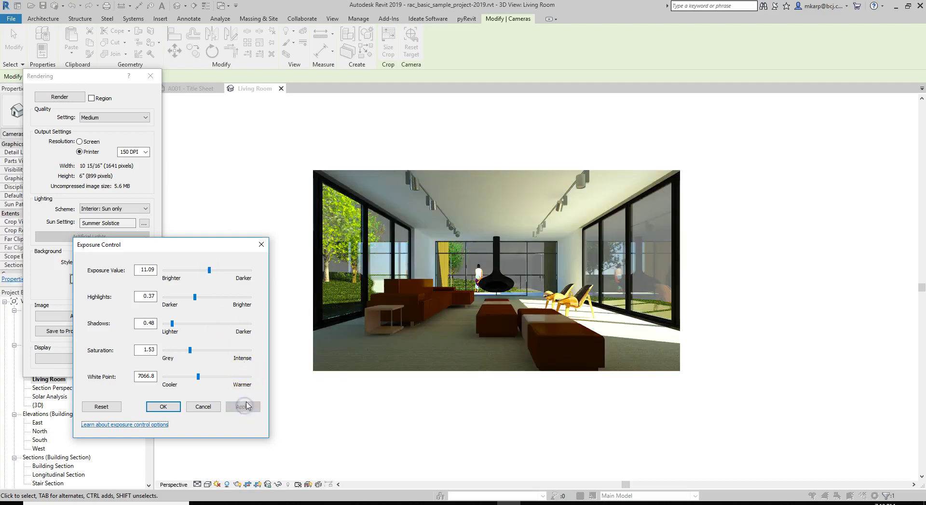
{"action": "left_click", "coordinate": [206, 271]}
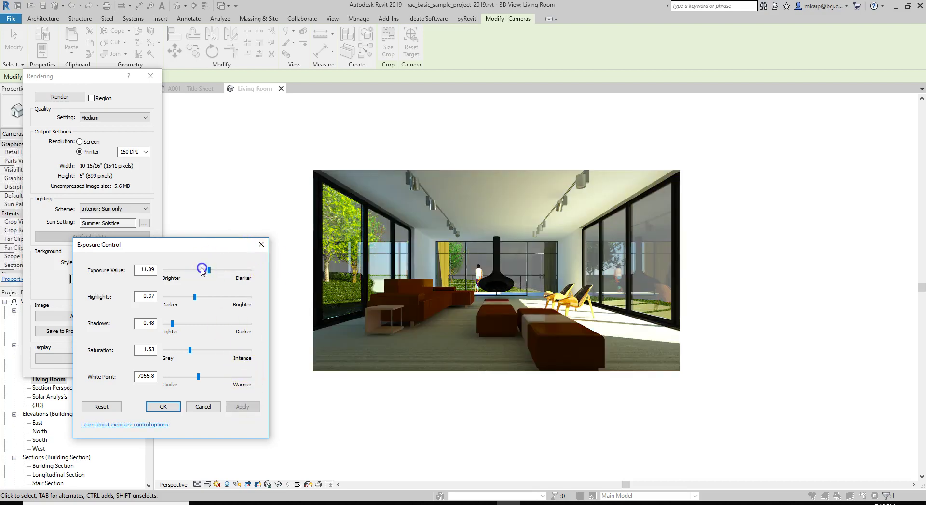
{"action": "left_click", "coordinate": [243, 407]}
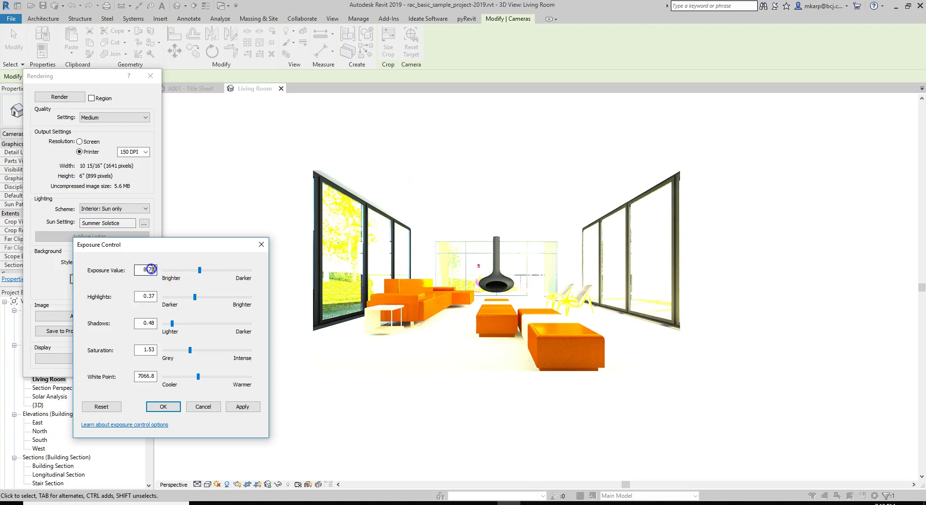
{"action": "left_click", "coordinate": [232, 407]}
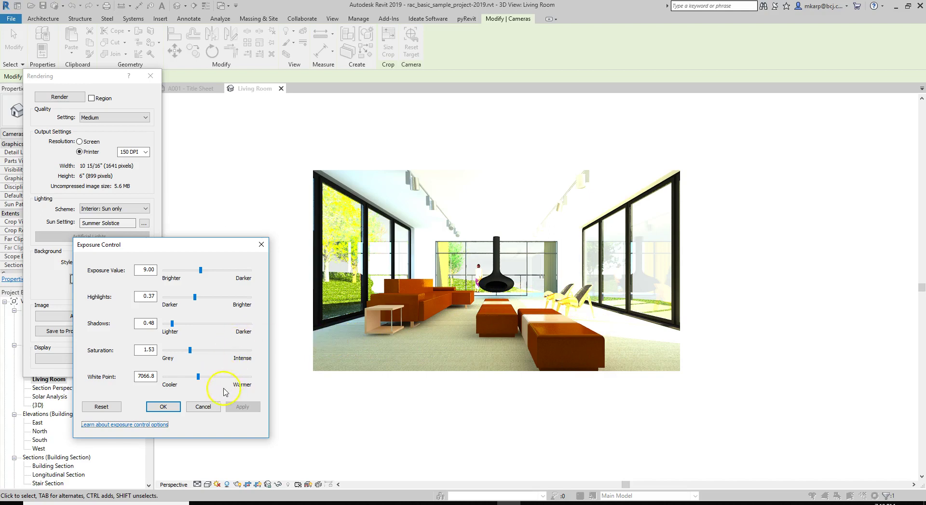
{"action": "left_click", "coordinate": [164, 408]}
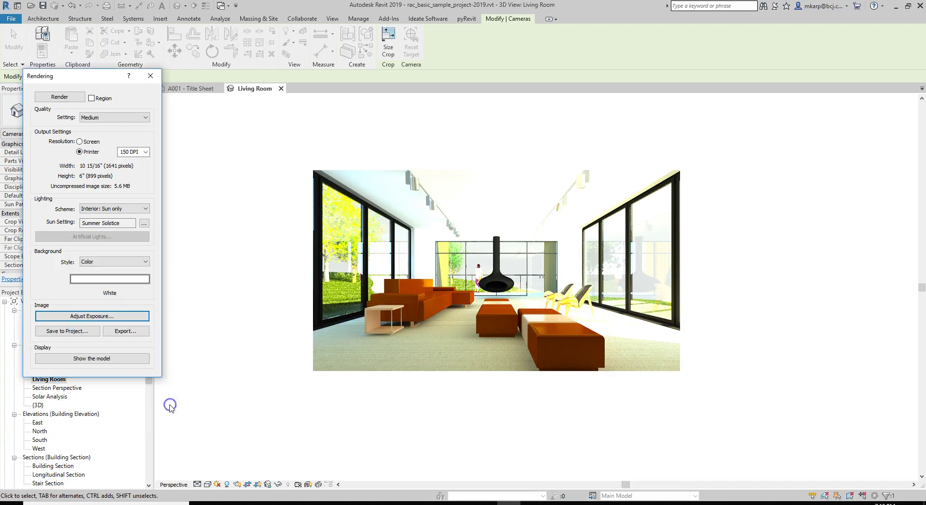
- Export the brighter rendering as a separate JPEG with an extended Living Room file name, and switch the view back to the model
{"action": "left_click", "coordinate": [134, 332]}
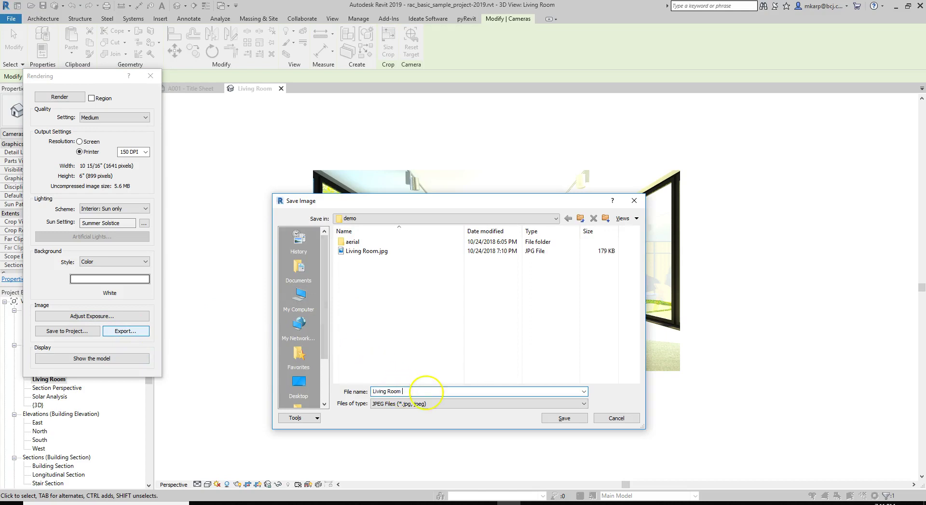
{"action": "key", "text": "Return"}
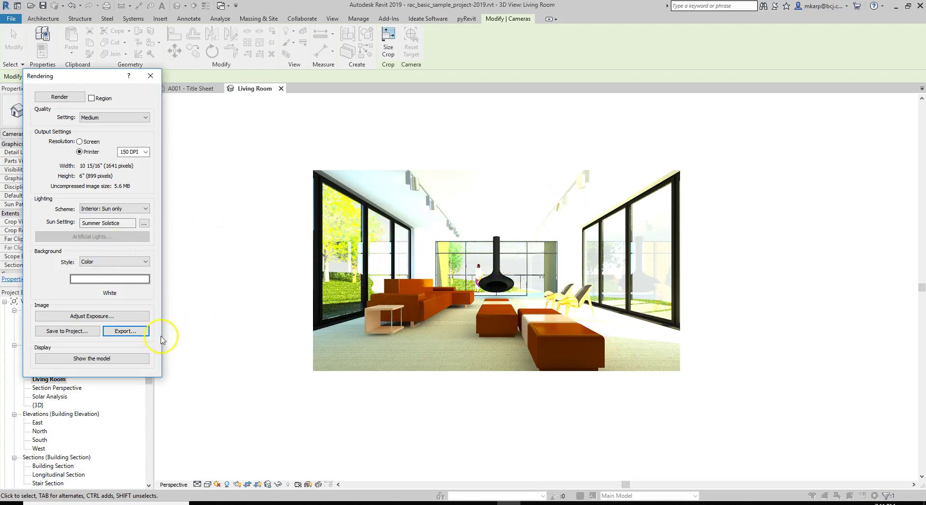
{"action": "left_click", "coordinate": [122, 360]}
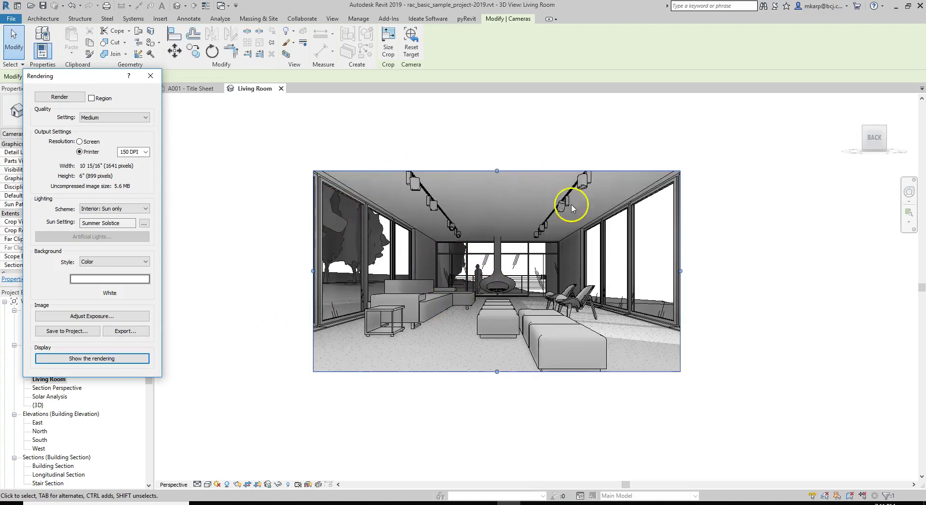
- Turn off cast shadows and ambient shadows in the Living Room view, keeping the Hidden Line style
{"action": "left_click", "coordinate": [227, 485]}
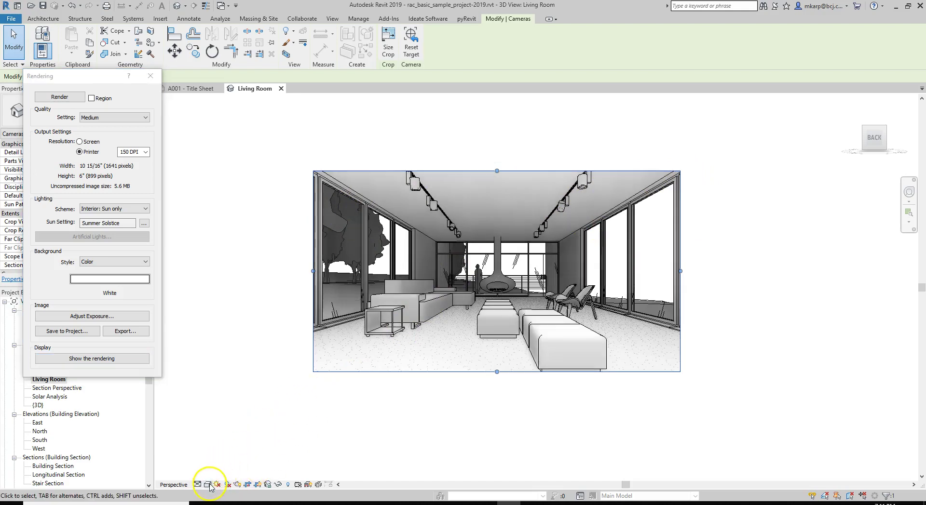
{"action": "left_click", "coordinate": [209, 486]}
{"action": "left_click", "coordinate": [229, 411]}
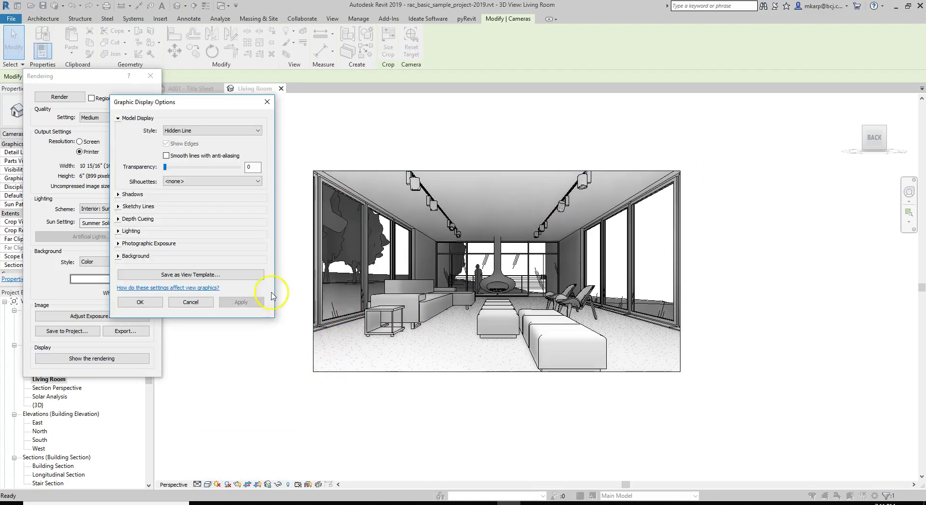
{"action": "left_click", "coordinate": [119, 195]}
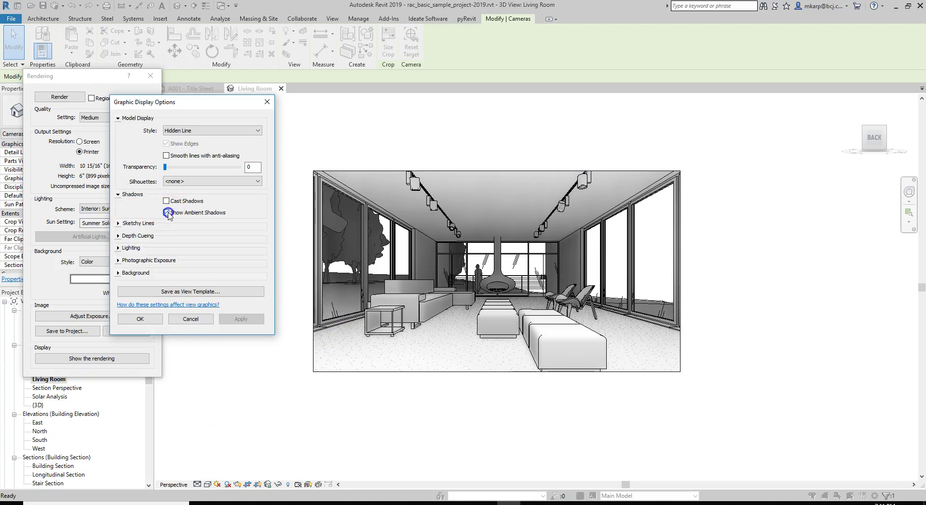
{"action": "left_click", "coordinate": [138, 319]}
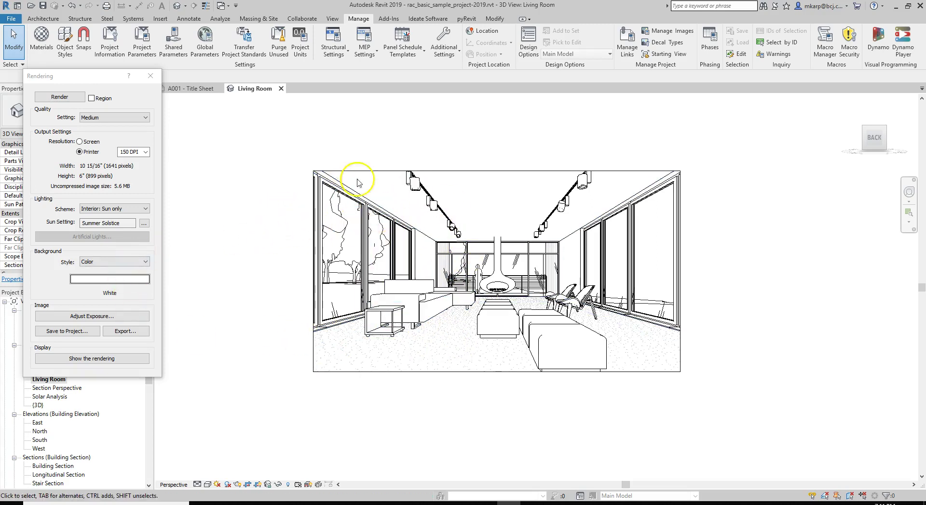
- Set up printing to Bluebeam PDF on 11 x 17 paper, offset from corner at 100% zoom, hiding unreferenced view tags, and save the settings
{"action": "left_click", "coordinate": [11, 19]}
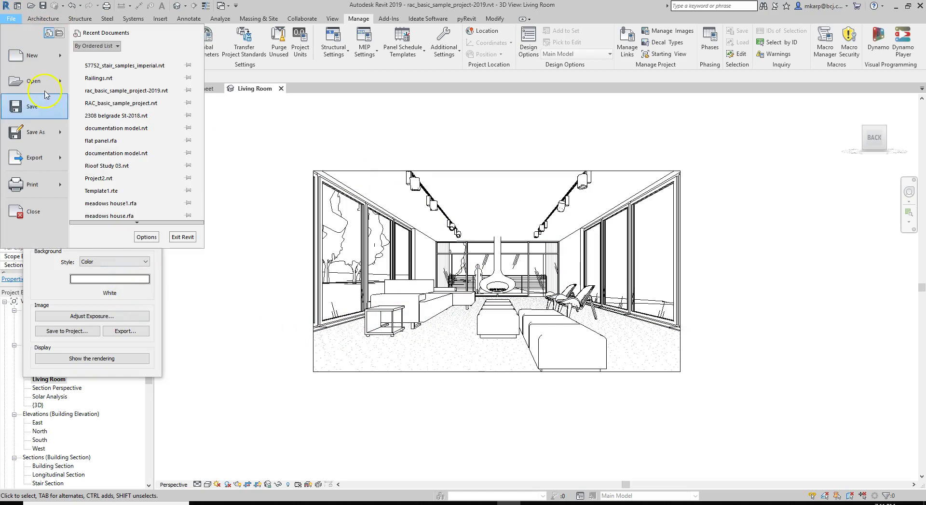
{"action": "left_click", "coordinate": [33, 185]}
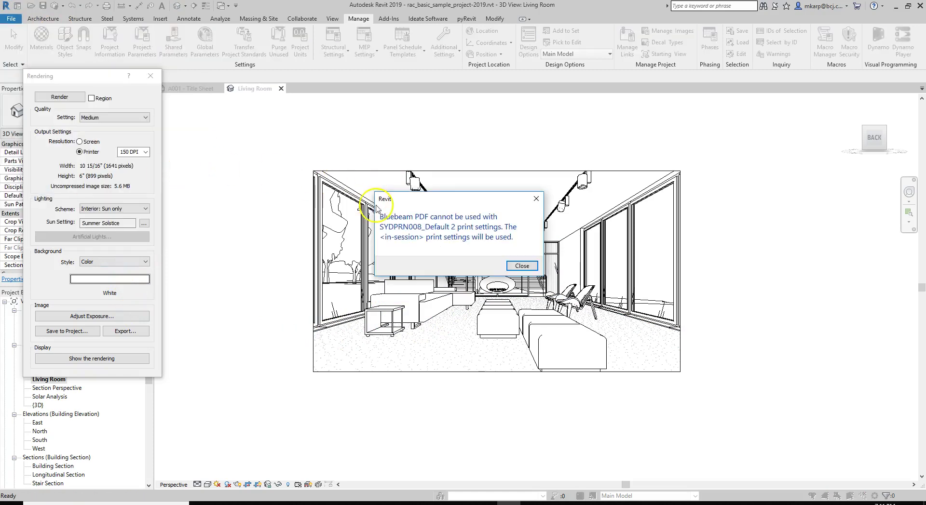
{"action": "left_click", "coordinate": [522, 266]}
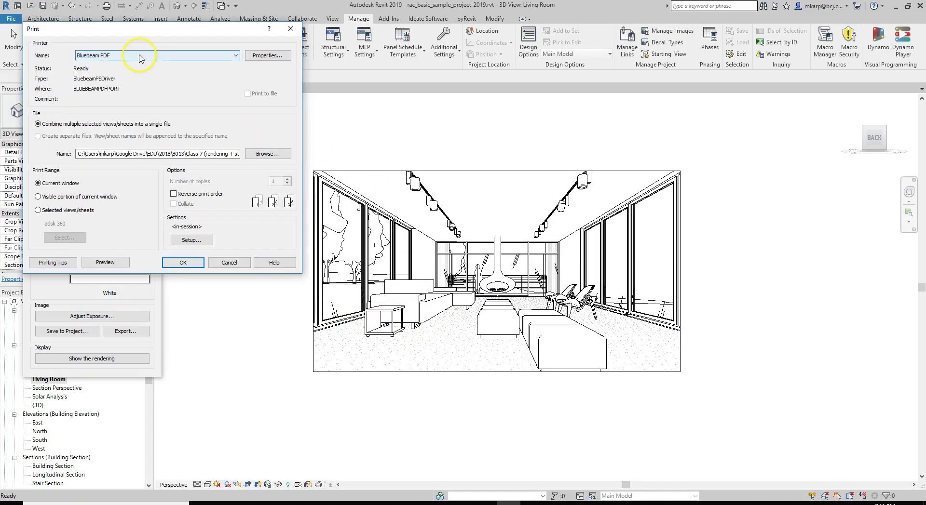
{"action": "left_click", "coordinate": [191, 240]}
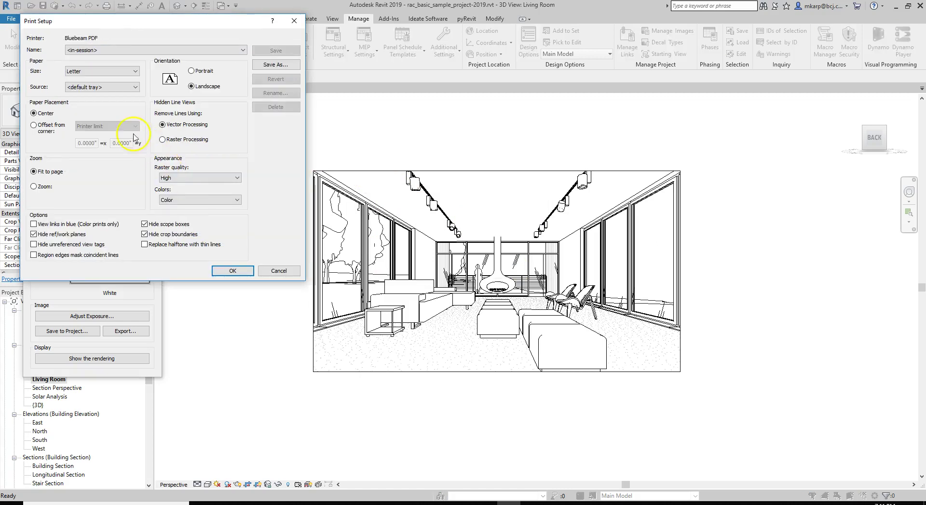
{"action": "left_click", "coordinate": [102, 71]}
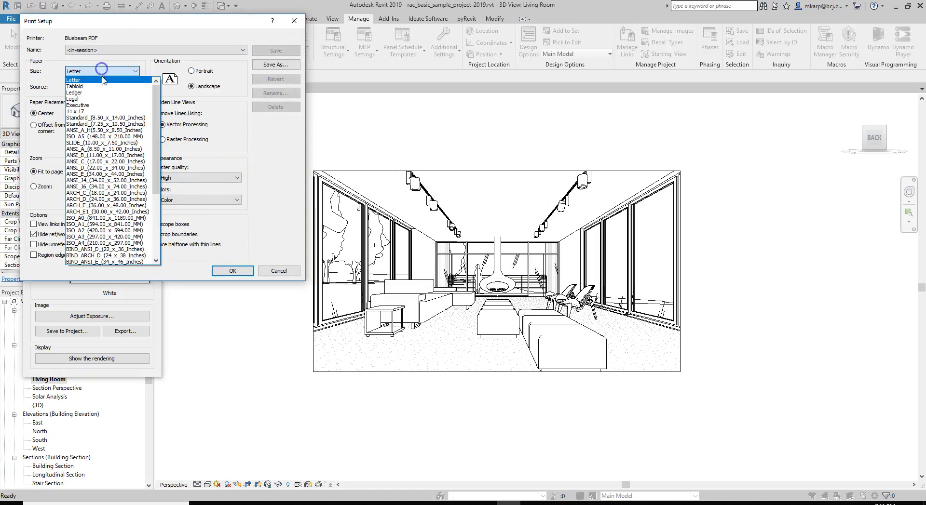
{"action": "left_click", "coordinate": [111, 114]}
{"action": "left_click", "coordinate": [43, 186]}
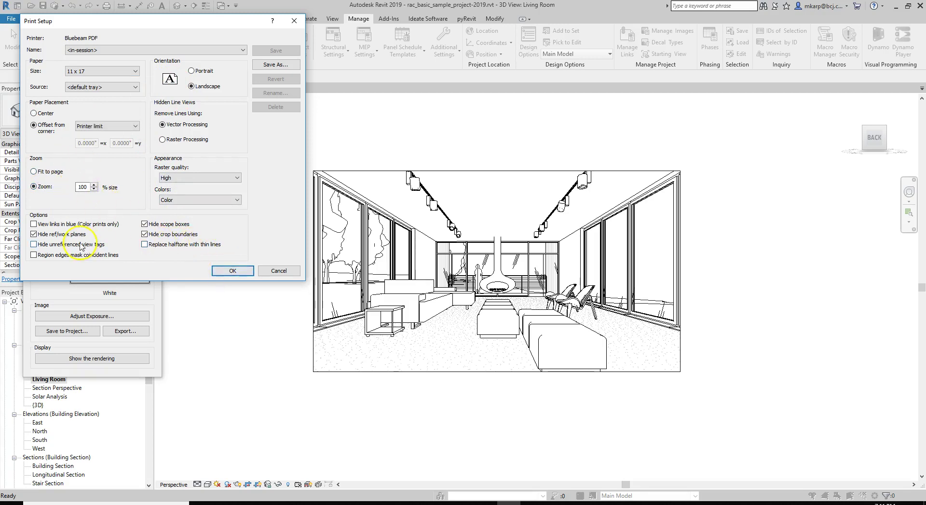
{"action": "left_click", "coordinate": [246, 275]}
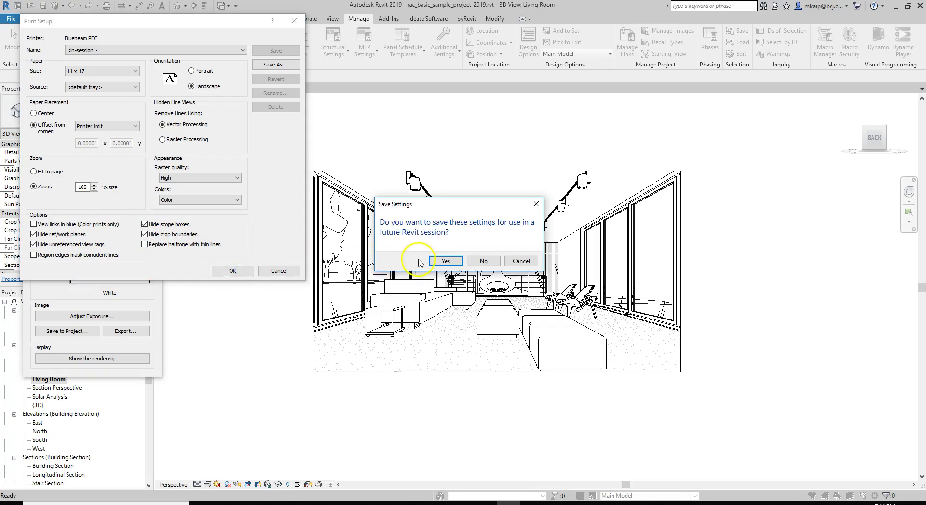
{"action": "left_click", "coordinate": [435, 264]}
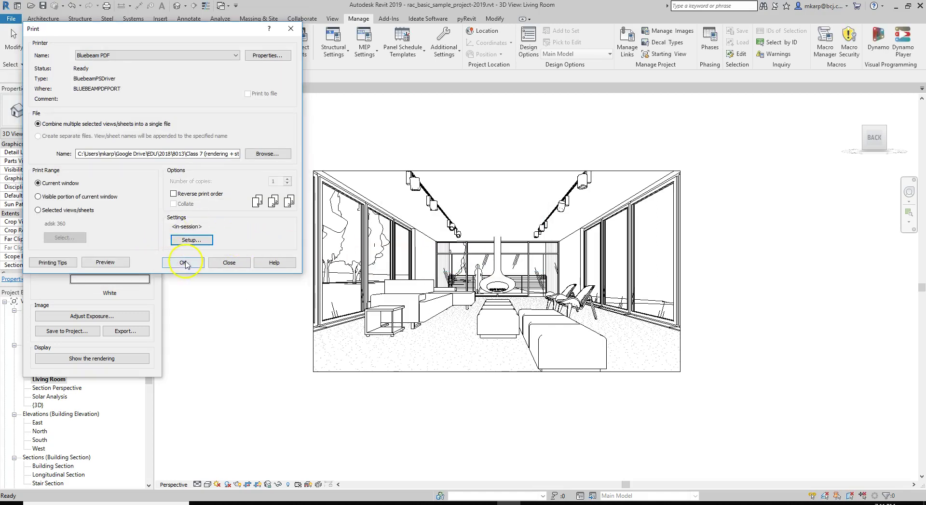
- Preview the page layout of the Living Room view and print it to living room.pdf
{"action": "left_click", "coordinate": [105, 262]}
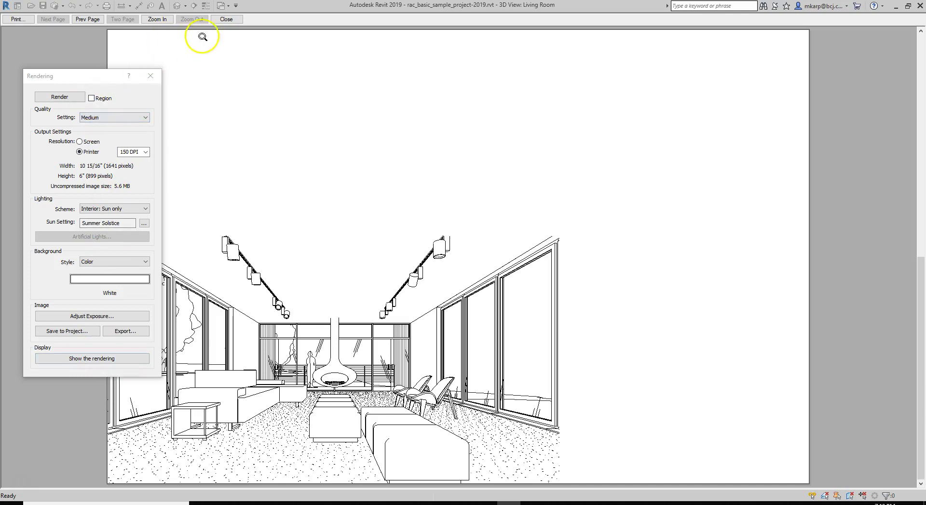
{"action": "left_click", "coordinate": [16, 20]}
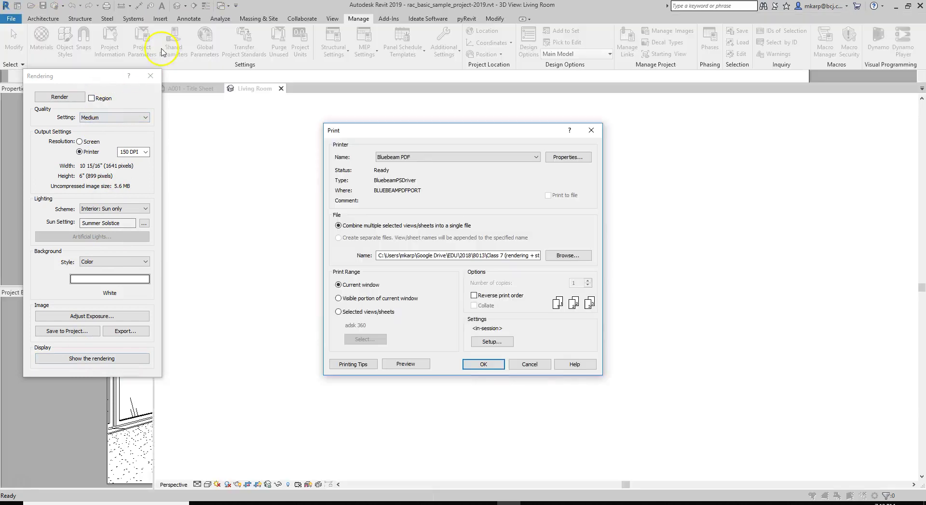
{"action": "left_click", "coordinate": [485, 365]}
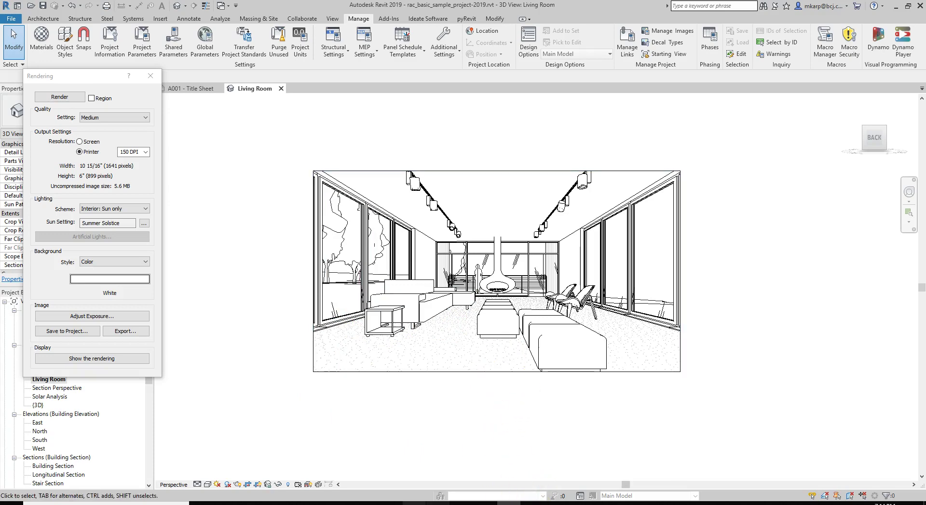
- Switch to Illustrator and open living room.pdf from the demo folder, declining the Touch workspace
{"action": "left_click", "coordinate": [438, 504]}
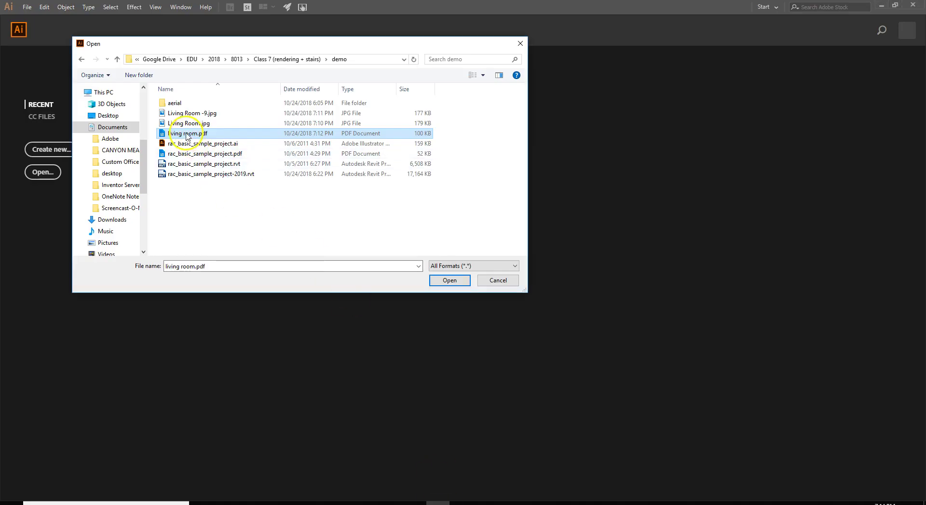
{"action": "left_click", "coordinate": [440, 280]}
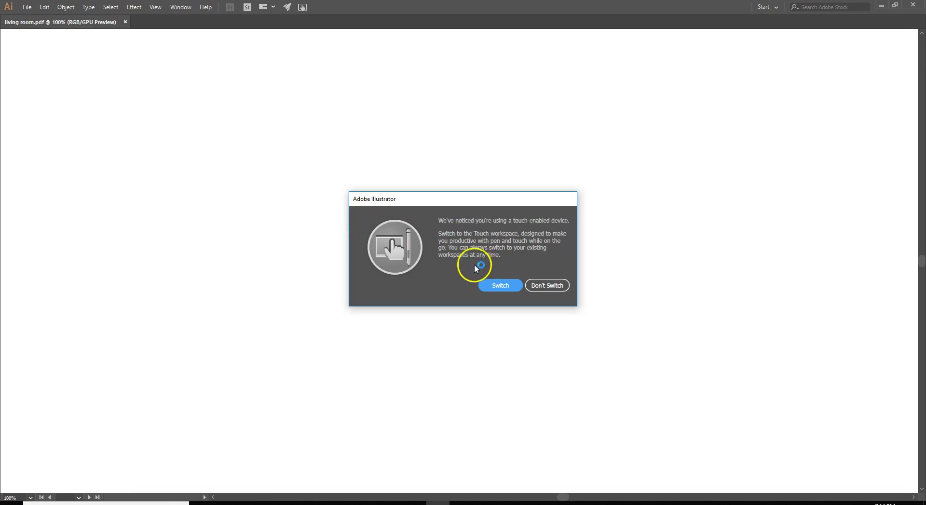
{"action": "left_click", "coordinate": [533, 288]}
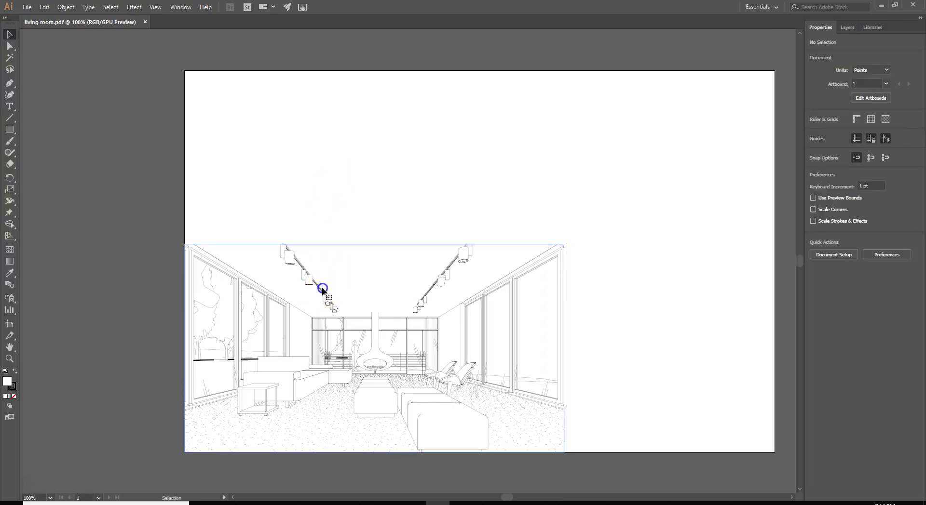
- Dismiss the welcome tour and release the clipping mask on the living room drawing
{"action": "left_click", "coordinate": [354, 291]}
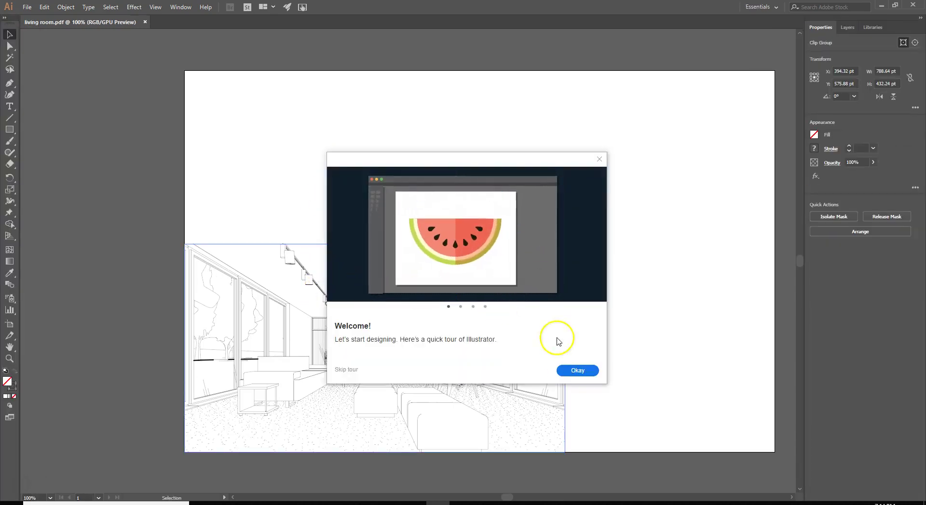
{"action": "left_click", "coordinate": [577, 371]}
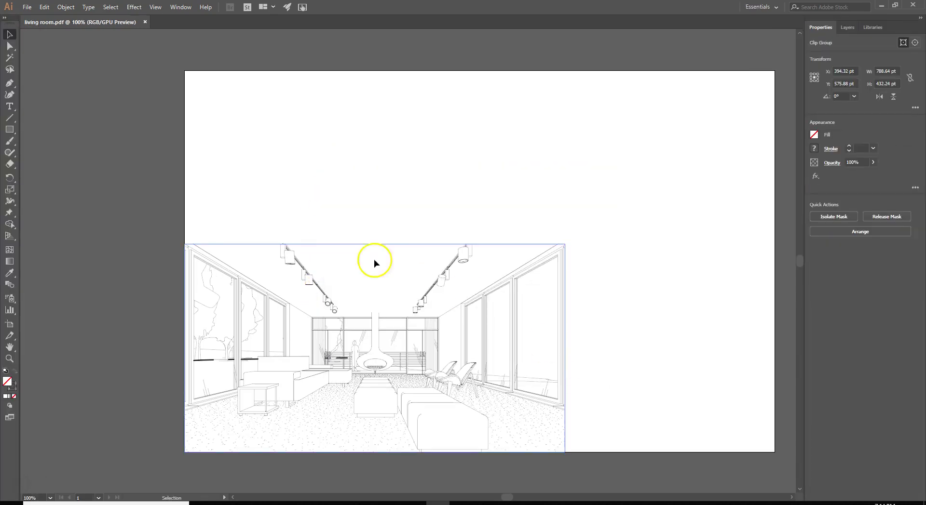
{"action": "right_click", "coordinate": [301, 268]}
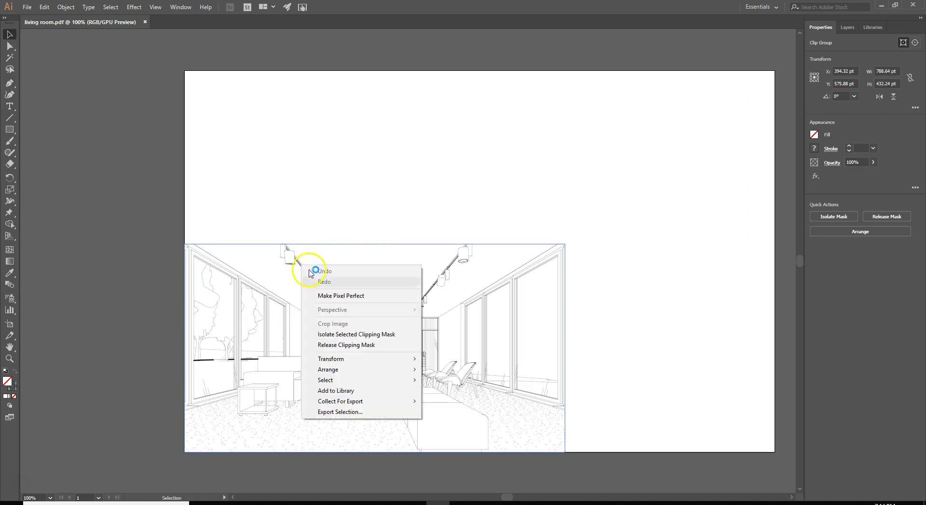
{"action": "left_click", "coordinate": [367, 345]}
{"action": "left_click", "coordinate": [285, 306]}
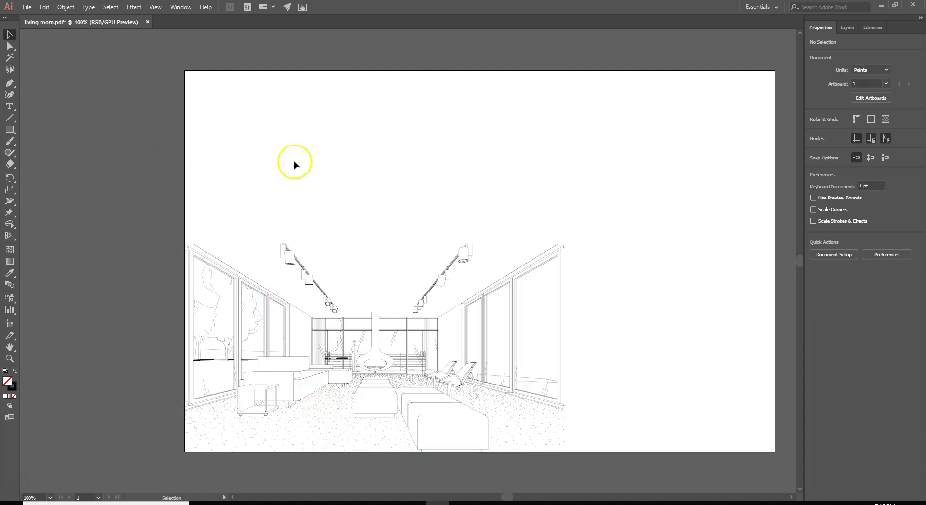
{"action": "mouse_move", "coordinate": [612, 169]}
{"action": "left_mouse_down"}
{"action": "mouse_move", "coordinate": [146, 436]}
{"action": "mouse_move", "coordinate": [110, 501]}
{"action": "left_mouse_up"}
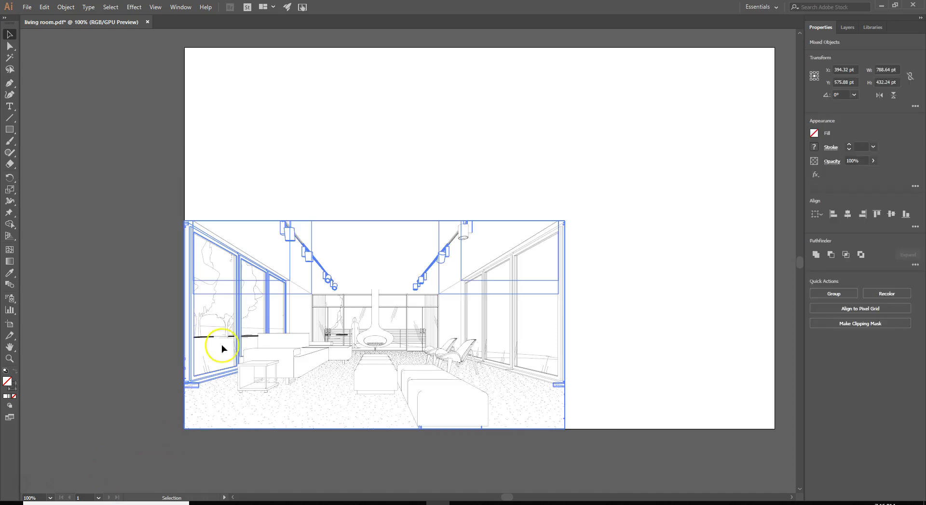
{"action": "right_click", "coordinate": [265, 221]}
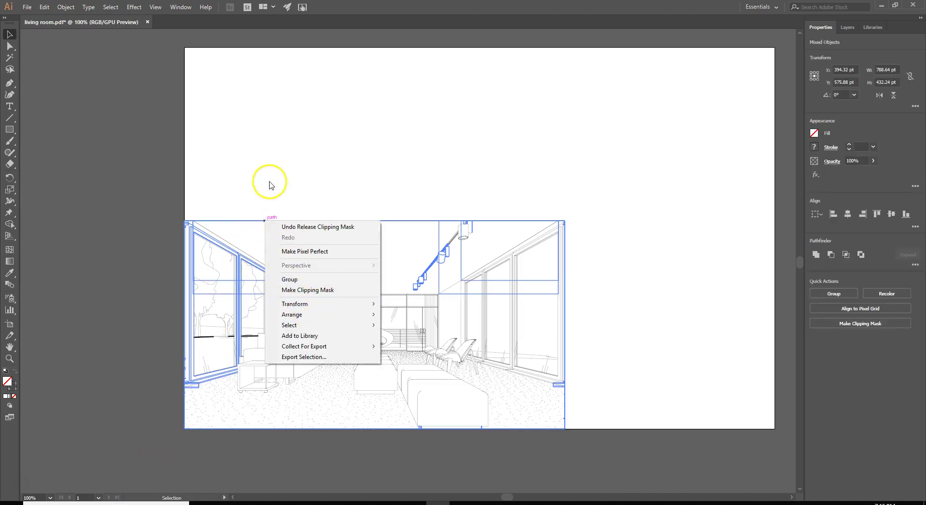
{"action": "left_click", "coordinate": [268, 182]}
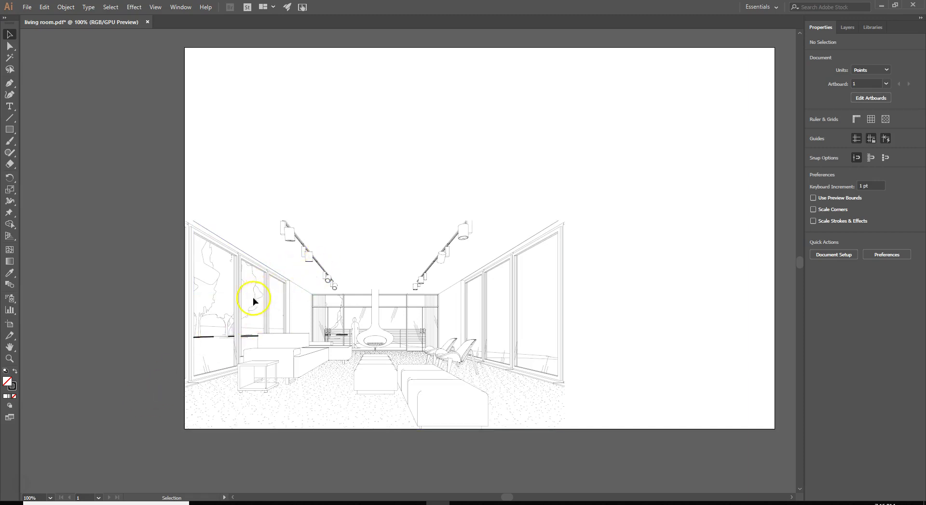
- Select all the released living room linework and set its stroke weight to 0.5 pt
{"action": "left_click_drag", "start_coordinate": [135, 160], "coordinate": [675, 449]}
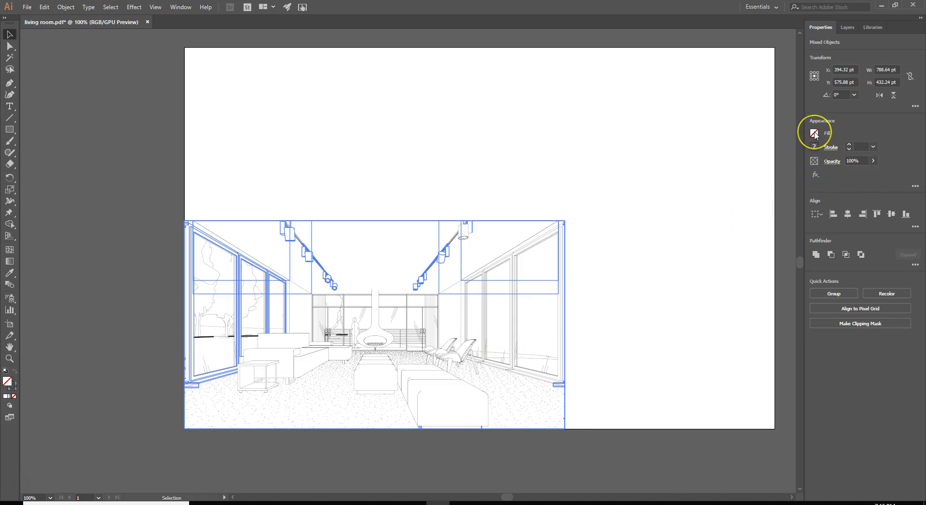
{"action": "left_click", "coordinate": [815, 135]}
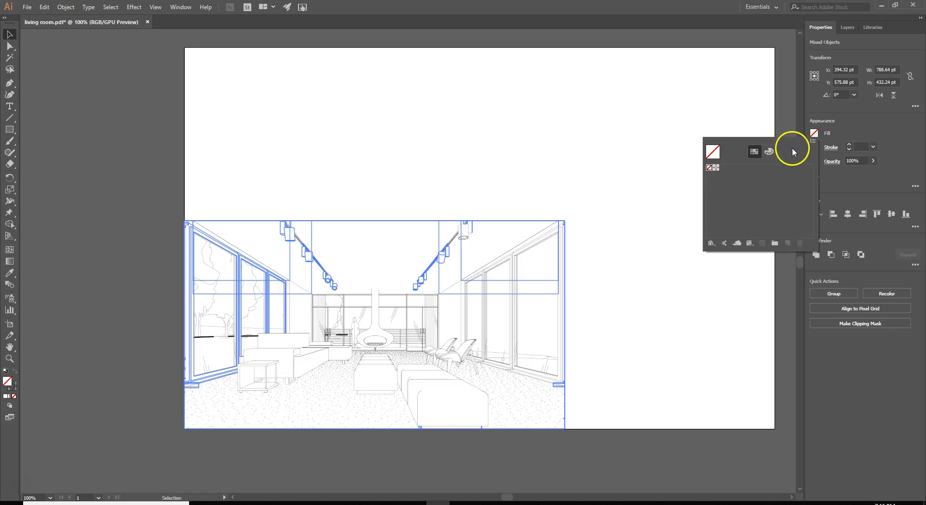
{"action": "left_click", "coordinate": [814, 148]}
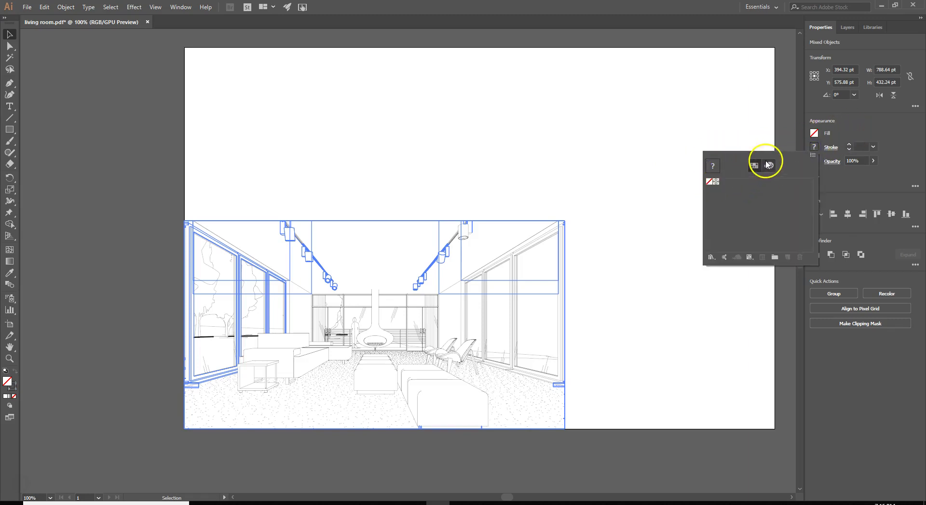
{"action": "left_click", "coordinate": [859, 130]}
{"action": "left_click", "coordinate": [875, 148]}
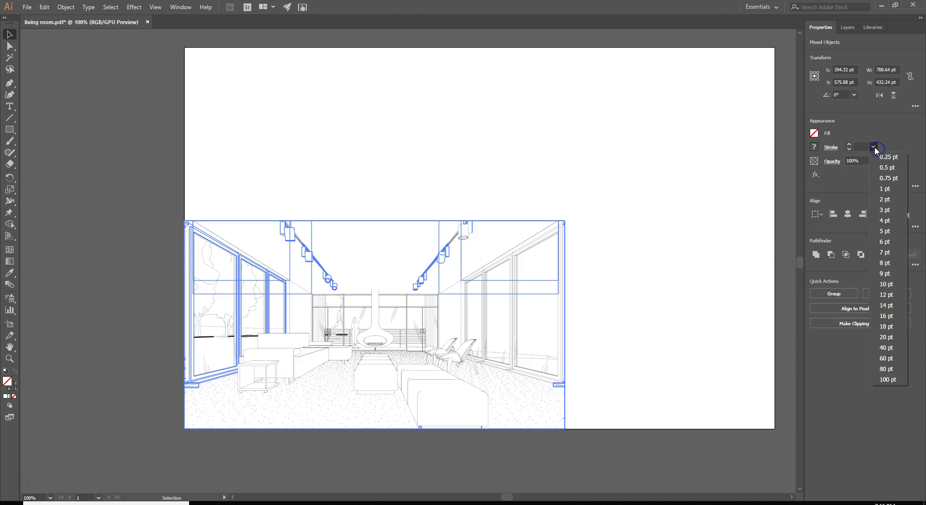
{"action": "left_click", "coordinate": [889, 169]}
{"action": "left_click", "coordinate": [544, 157]}
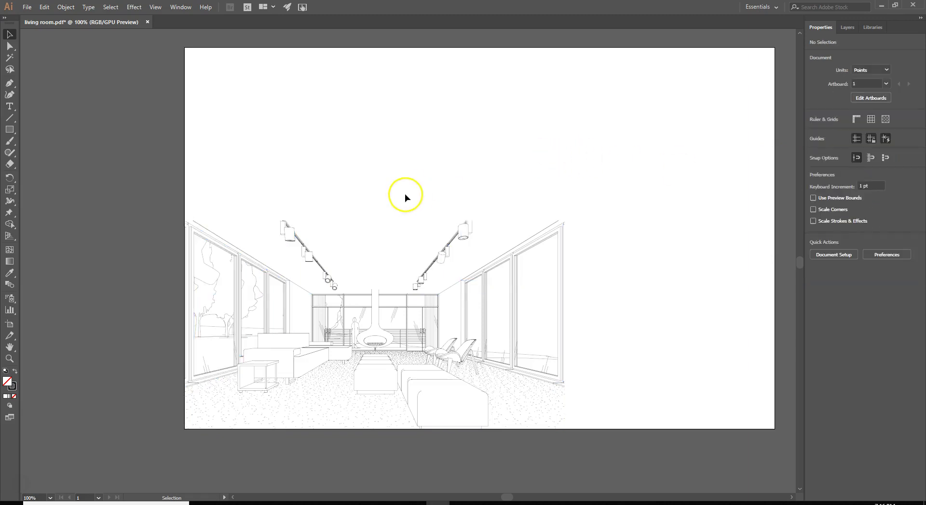
- Delete the exterior linework seen through the living room windows, including the trees, the standing figure and the railing
{"action": "left_click", "coordinate": [208, 234]}
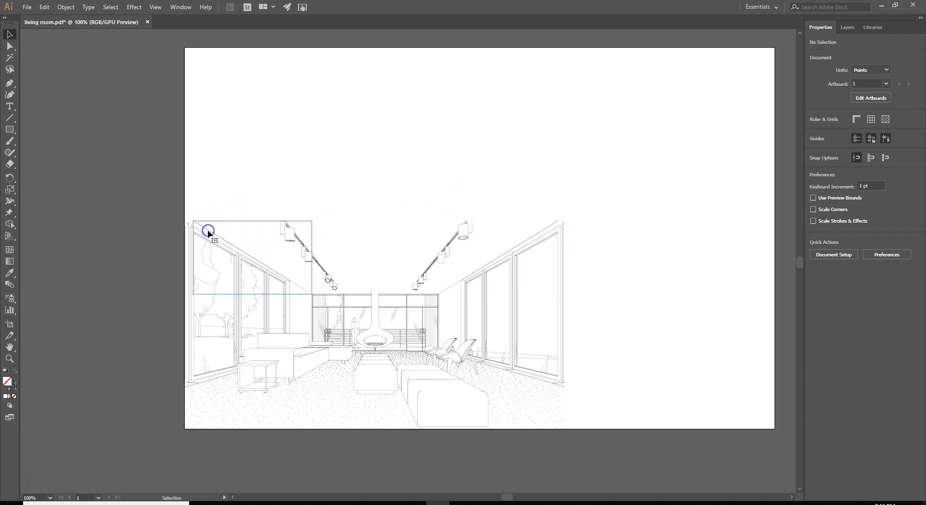
{"action": "left_click", "coordinate": [305, 175]}
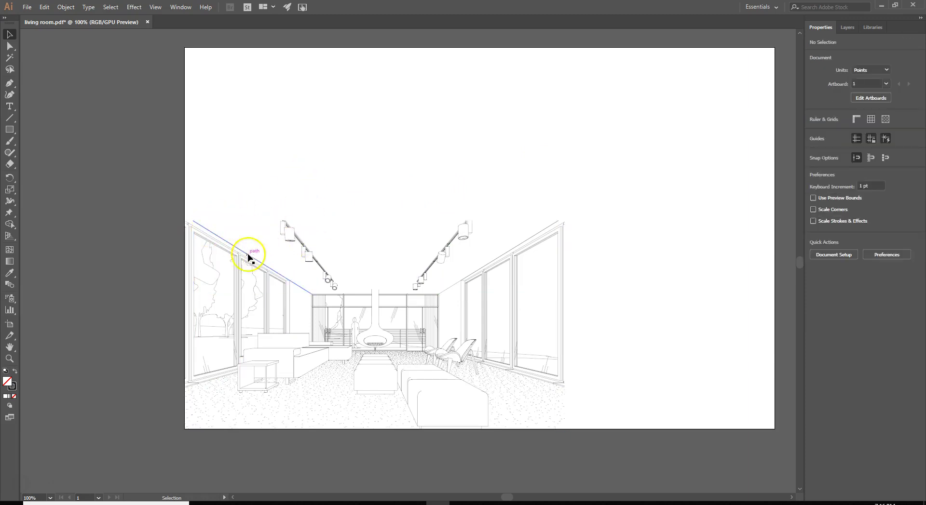
{"action": "left_click", "coordinate": [205, 303]}
{"action": "left_click", "coordinate": [209, 292]}
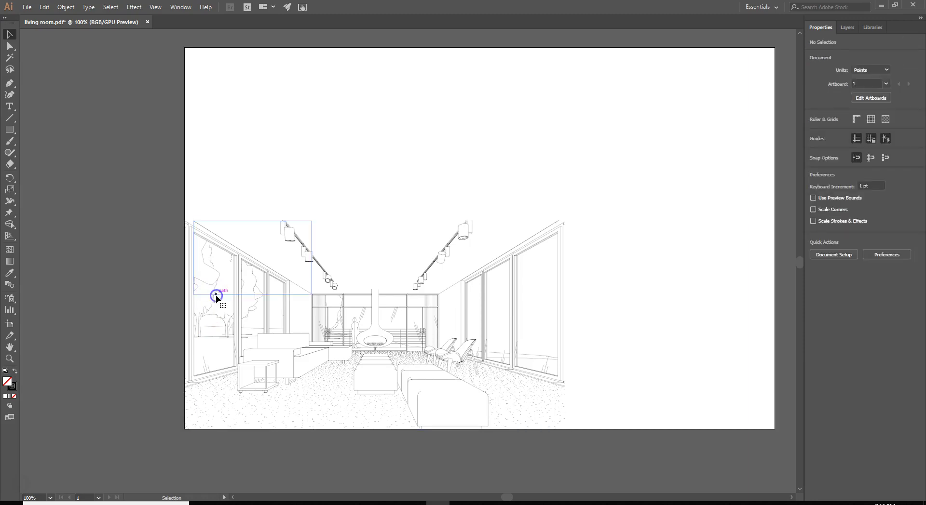
{"action": "left_click", "coordinate": [216, 296]}
{"action": "left_click", "coordinate": [210, 314]}
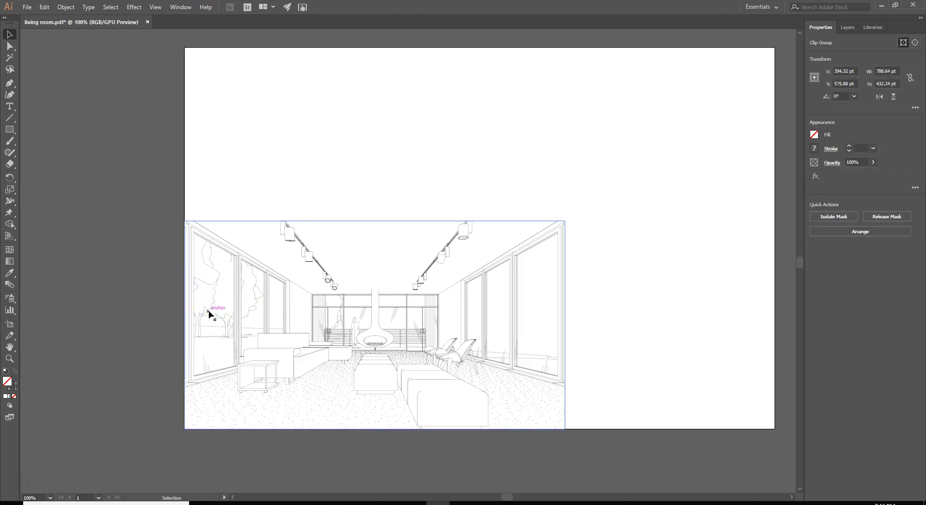
{"action": "key", "text": "Delete"}
{"action": "left_click", "coordinate": [216, 306]}
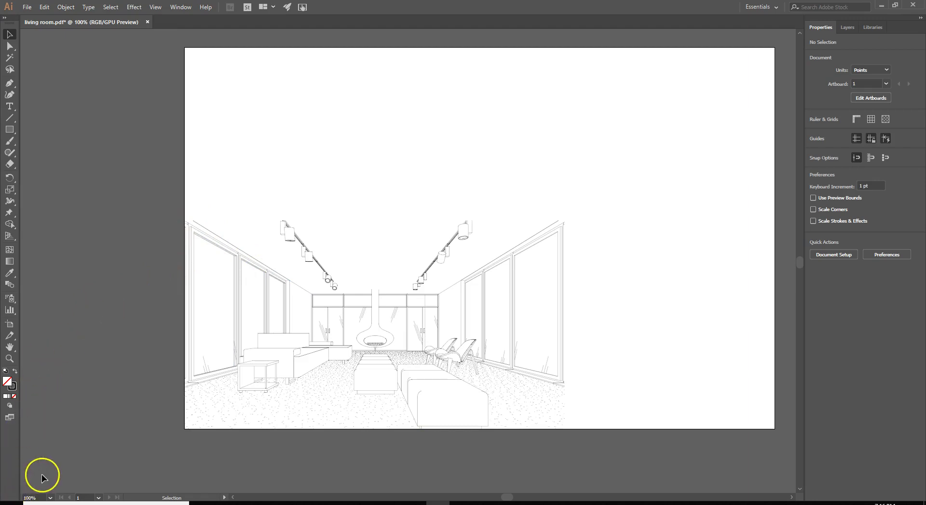
- Save the cleaned drawing in the demo folder as living room.ai in Adobe Illustrator format, keeping the default Illustrator CC options
{"action": "left_click", "coordinate": [27, 7]}
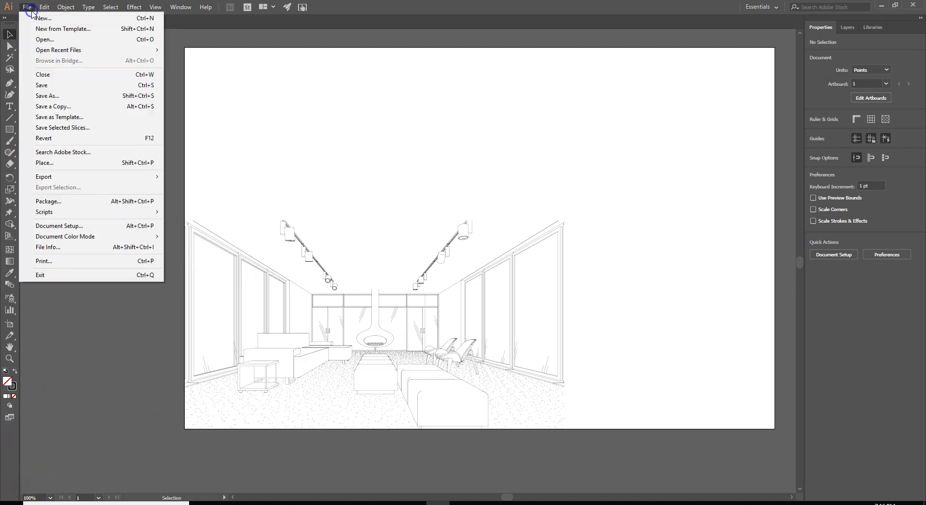
{"action": "left_click", "coordinate": [59, 95]}
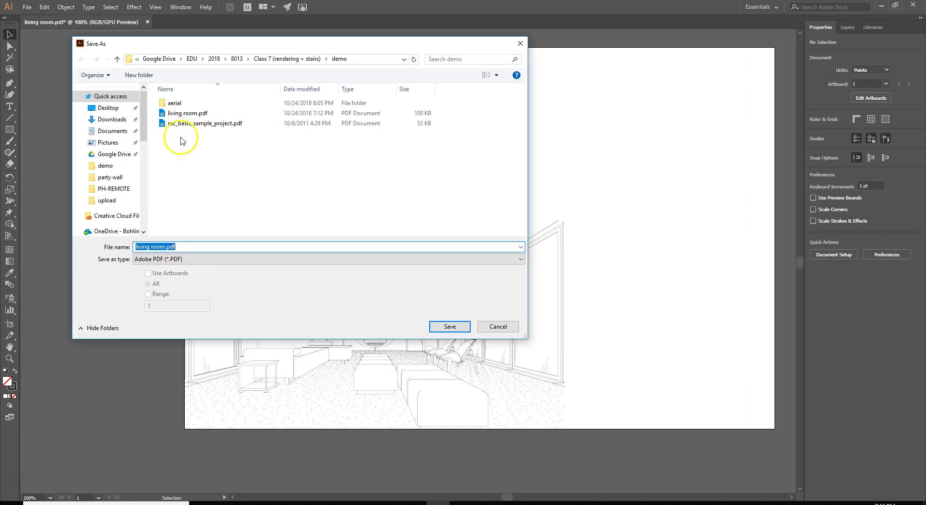
{"action": "left_click", "coordinate": [192, 259]}
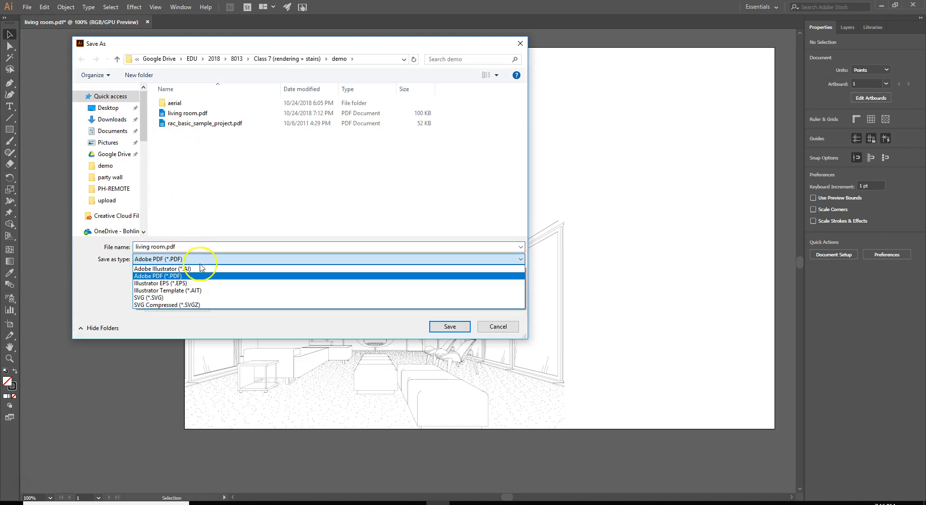
{"action": "left_click", "coordinate": [202, 269]}
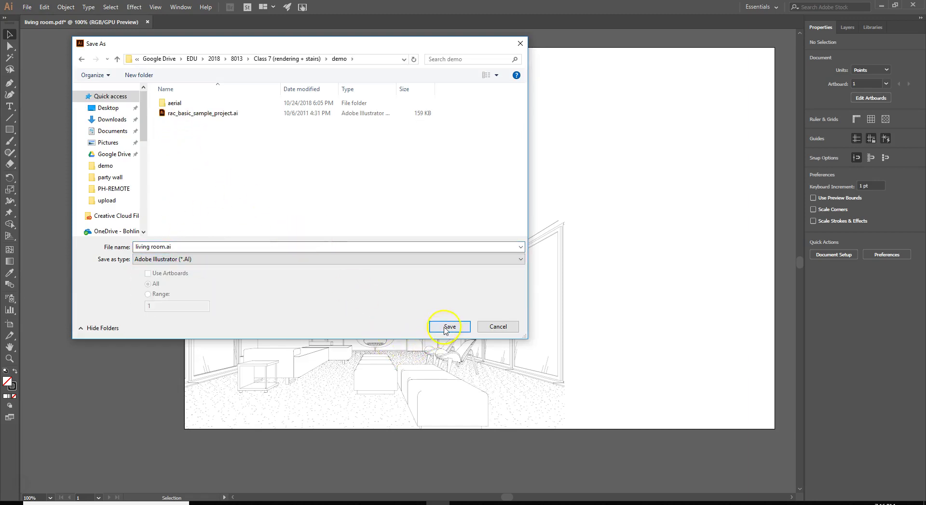
{"action": "left_click", "coordinate": [444, 328]}
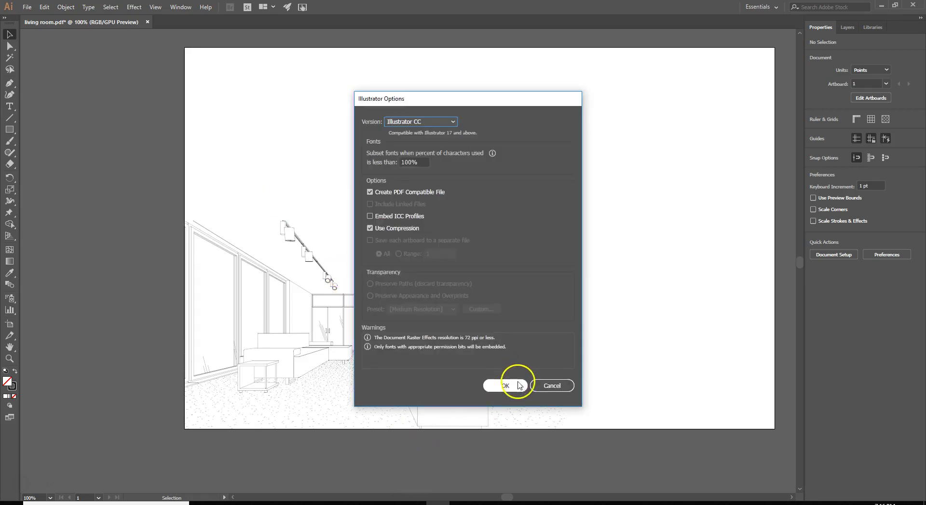
{"action": "left_click", "coordinate": [517, 386]}
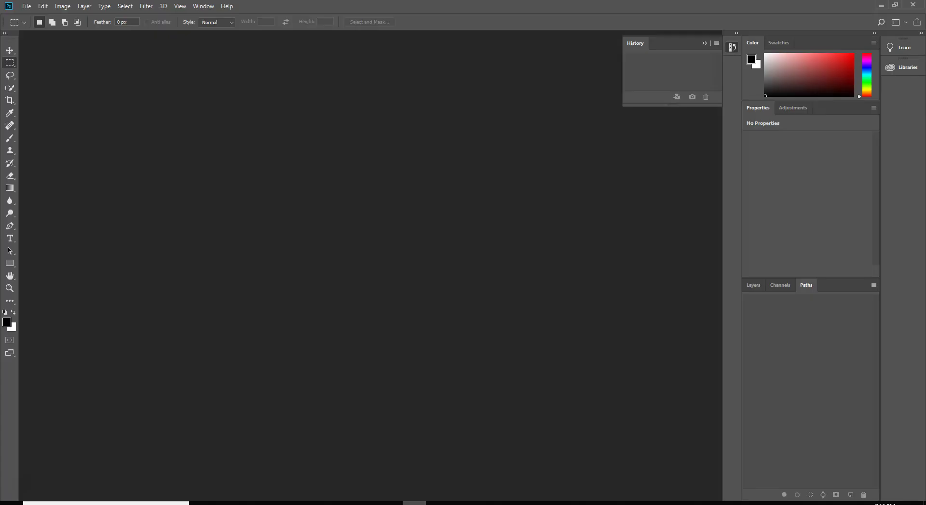
- Switch to Photoshop and browse for files to open in Google Drive > EDU > 2018 > 8013 > Class 7 (rendering + stairs) > demo
{"action": "left_click", "coordinate": [26, 6]}
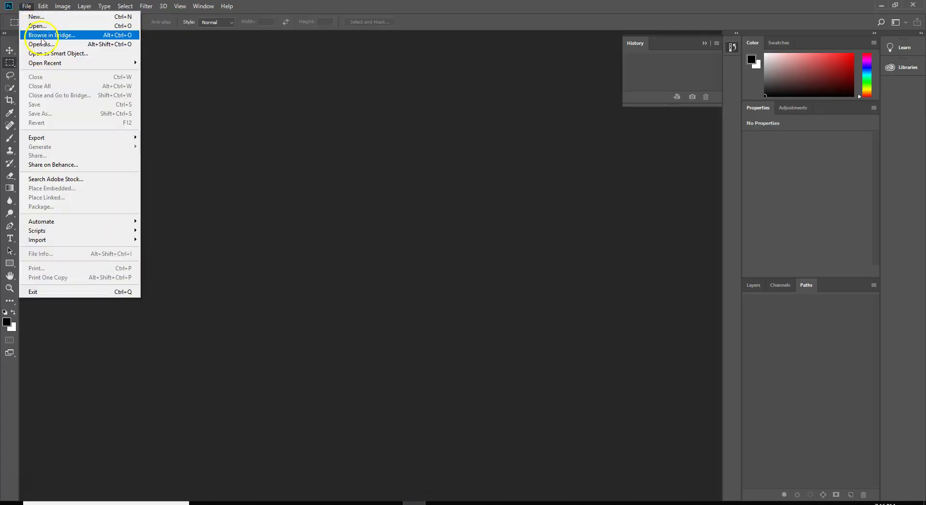
{"action": "left_click", "coordinate": [36, 26]}
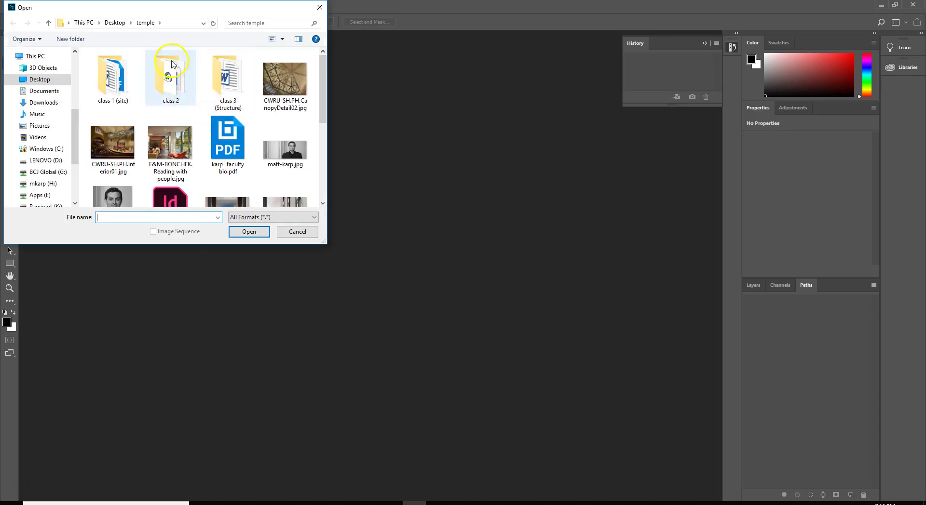
{"action": "left_click", "coordinate": [173, 21]}
{"action": "type", "text": "C:\\Users\\mkarp\\Google Drive"}
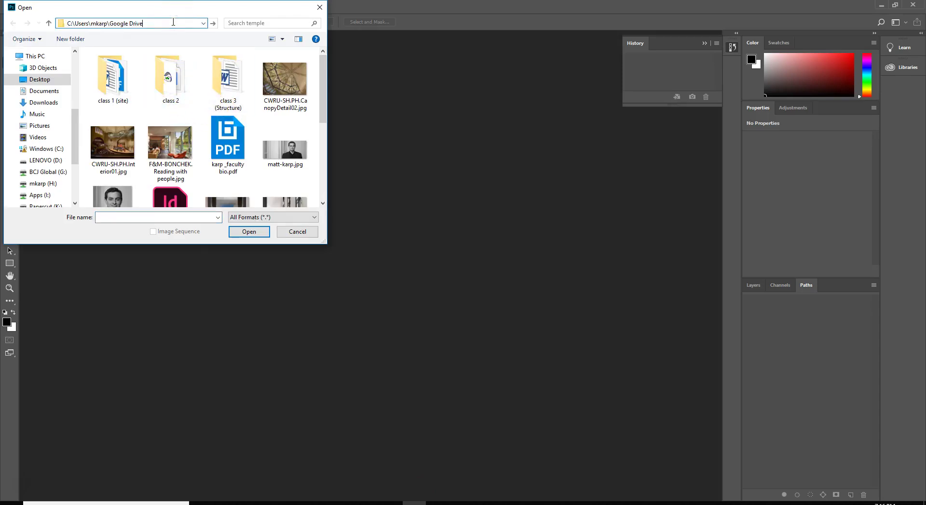
{"action": "key", "text": "Return"}
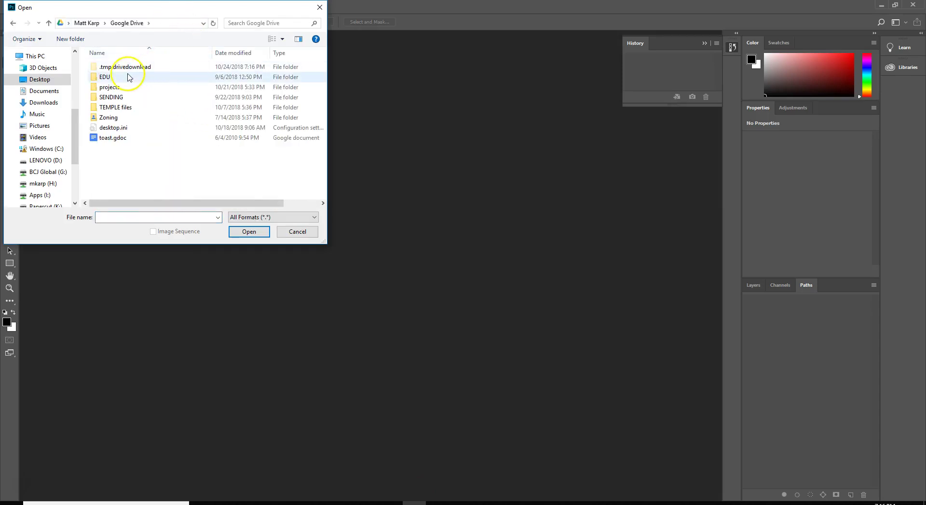
{"action": "double_click", "coordinate": [123, 79]}
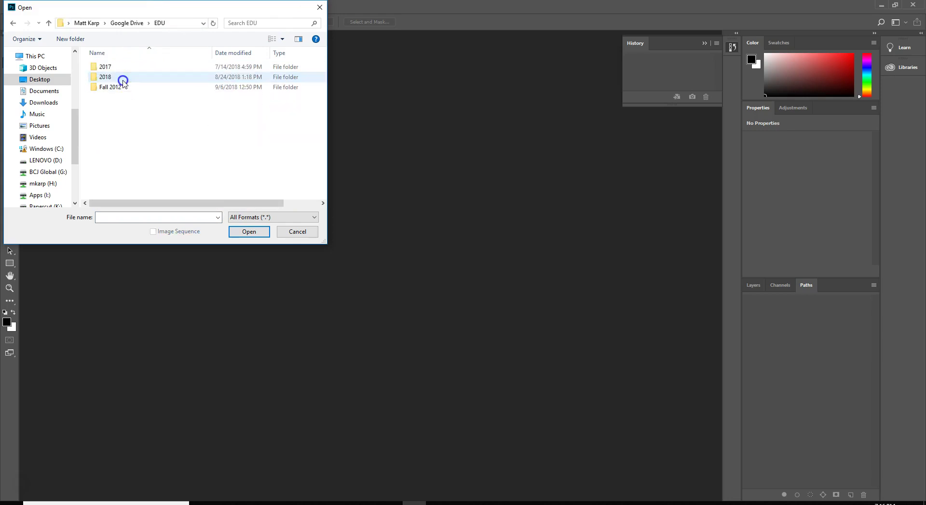
{"action": "double_click", "coordinate": [127, 80]}
{"action": "double_click", "coordinate": [126, 69]}
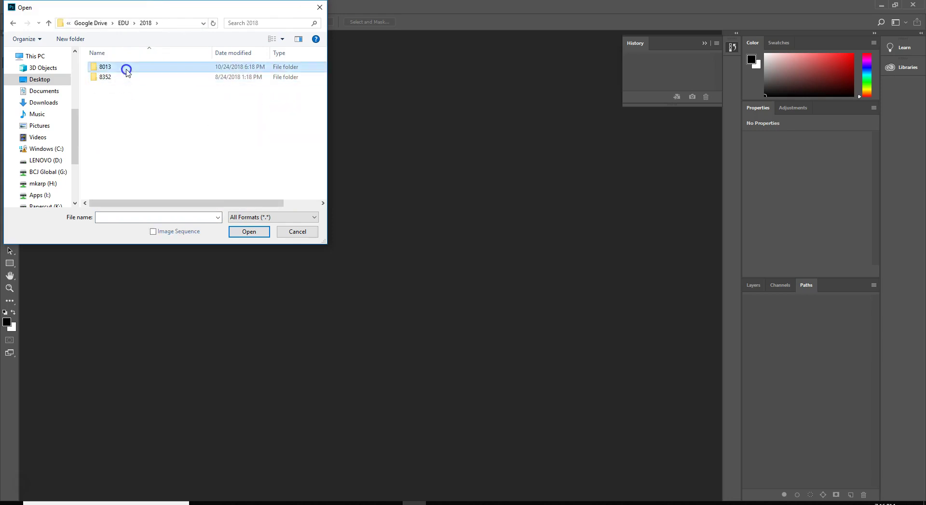
{"action": "double_click", "coordinate": [139, 128]}
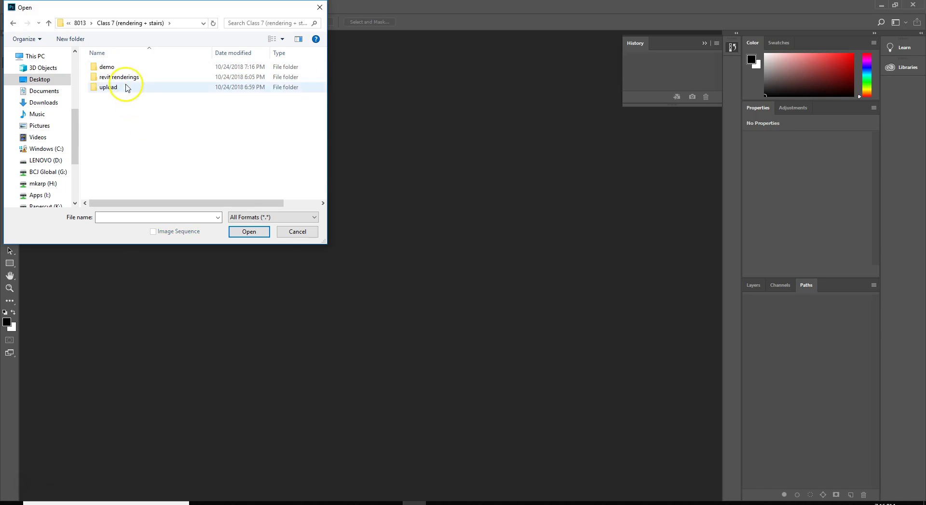
{"action": "double_click", "coordinate": [122, 67]}
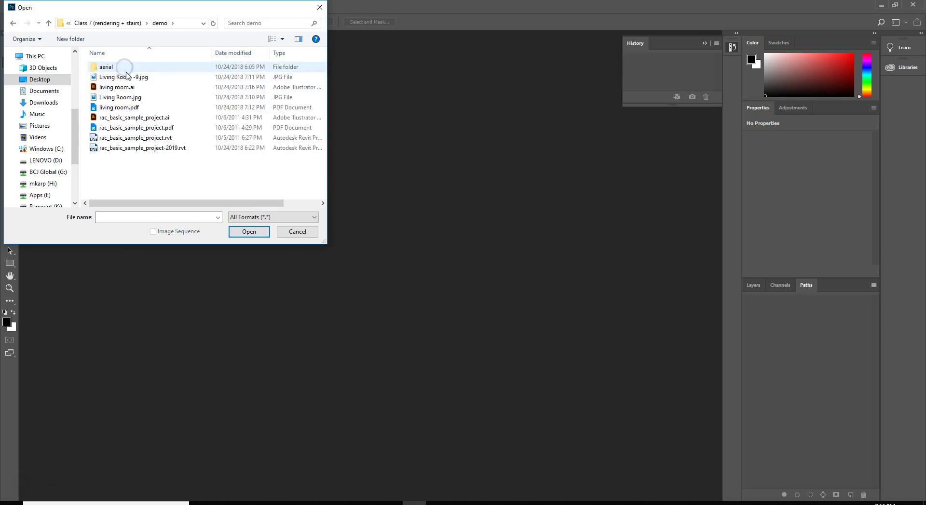
- Open Living Room -9.jpg, living room.ai and Living Room.jpg together, importing the Illustrator page cropped to its bounding box at 150 pixels/inch
{"action": "left_click", "coordinate": [136, 98]}
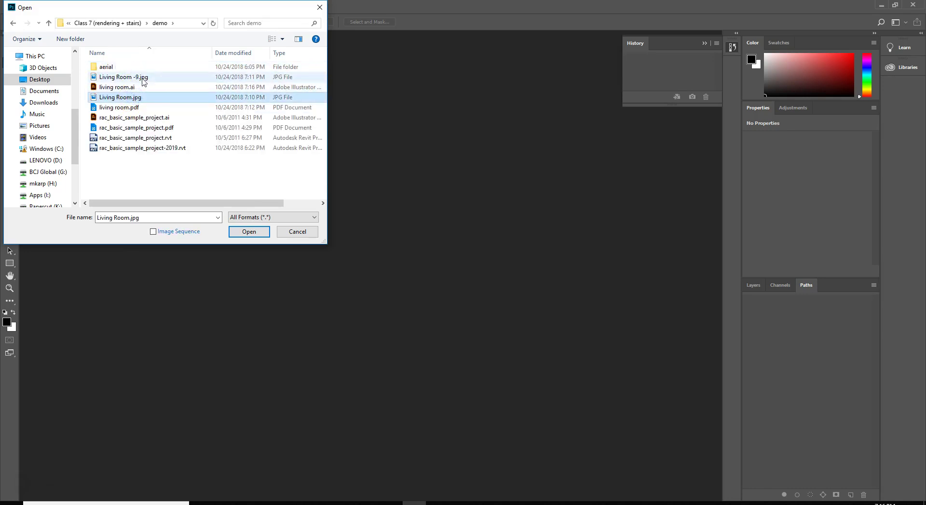
{"action": "left_click", "coordinate": [143, 81], "text": "ctrl"}
{"action": "left_click", "coordinate": [159, 100], "text": "shift"}
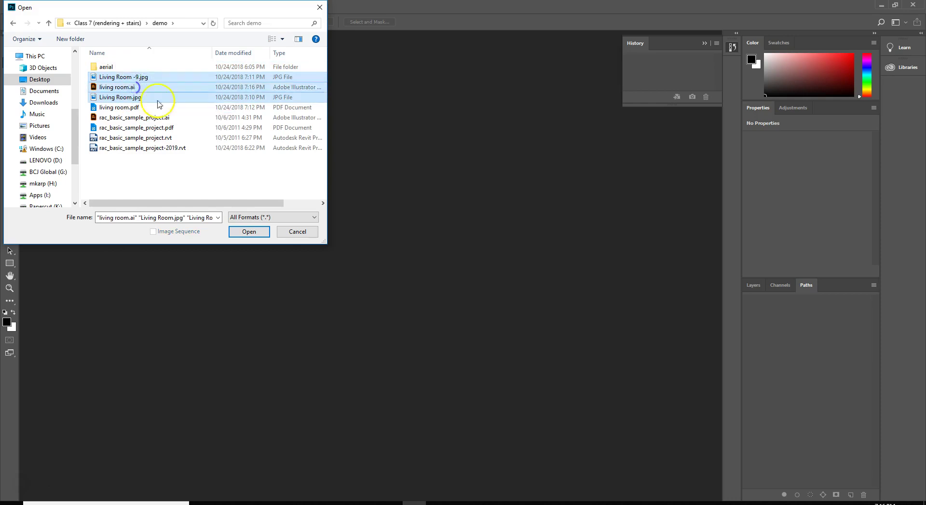
{"action": "left_click", "coordinate": [247, 232]}
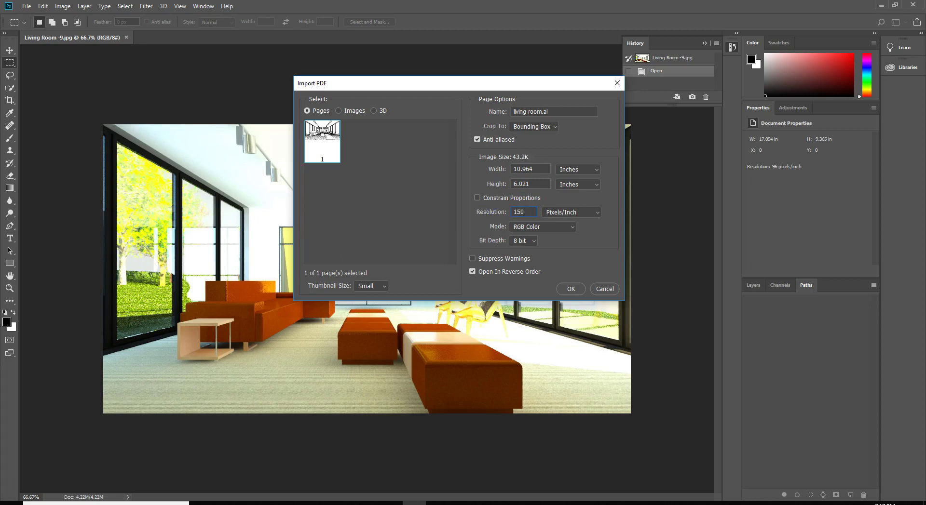
{"action": "left_click", "coordinate": [570, 289]}
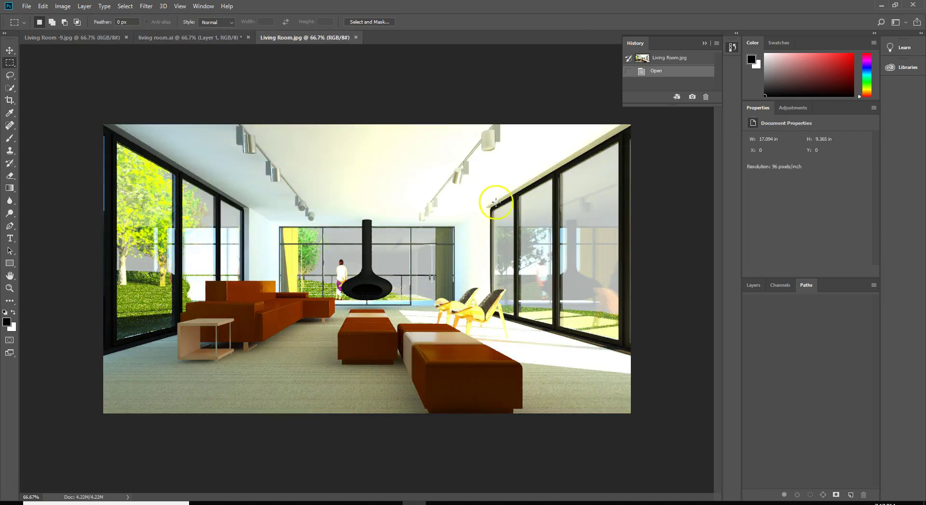
- Float Living Room.jpg and Living Room -9.jpg as separate windows, offset so both images can be reached
{"action": "left_click_drag", "start_coordinate": [305, 41], "coordinate": [163, 95]}
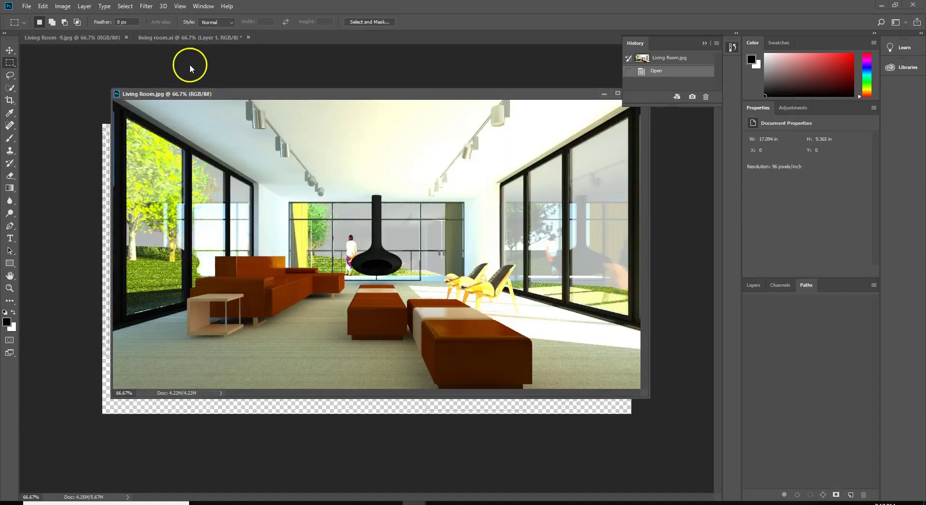
{"action": "left_click_drag", "start_coordinate": [256, 98], "coordinate": [194, 135]}
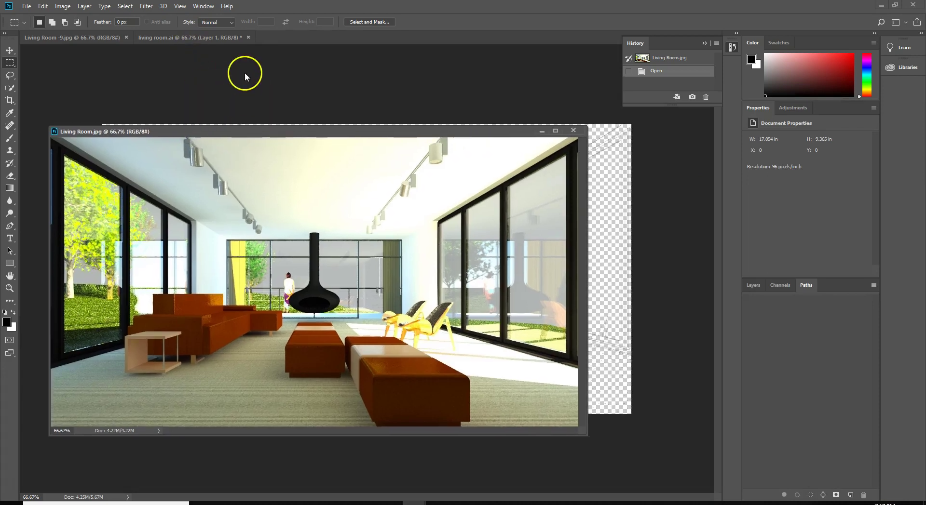
{"action": "left_click_drag", "start_coordinate": [76, 37], "coordinate": [381, 88]}
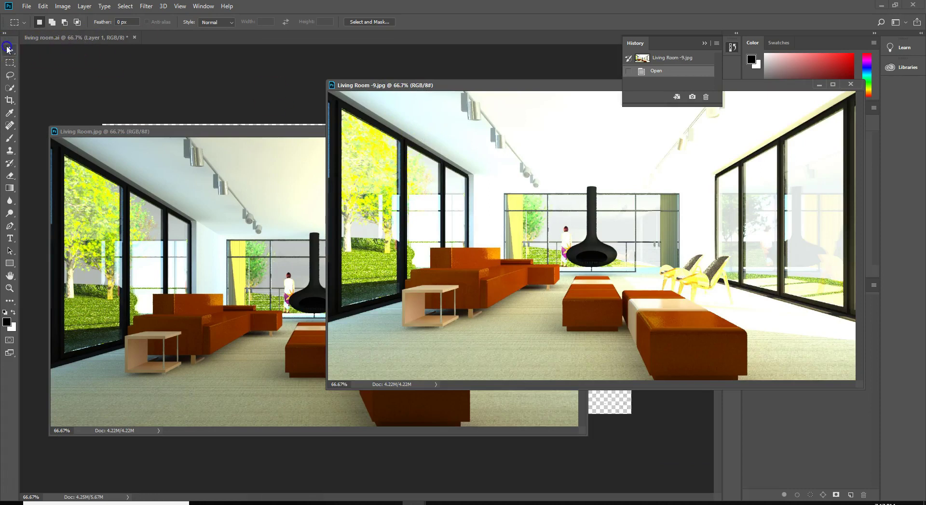
- Copy the Living Room -9.jpg image into Living Room.jpg as an aligned layer and close the source file
{"action": "key", "text": "v"}
{"action": "left_click_drag", "start_coordinate": [403, 155], "coordinate": [246, 212]}
{"action": "left_click_drag", "start_coordinate": [501, 82], "coordinate": [214, 101]}
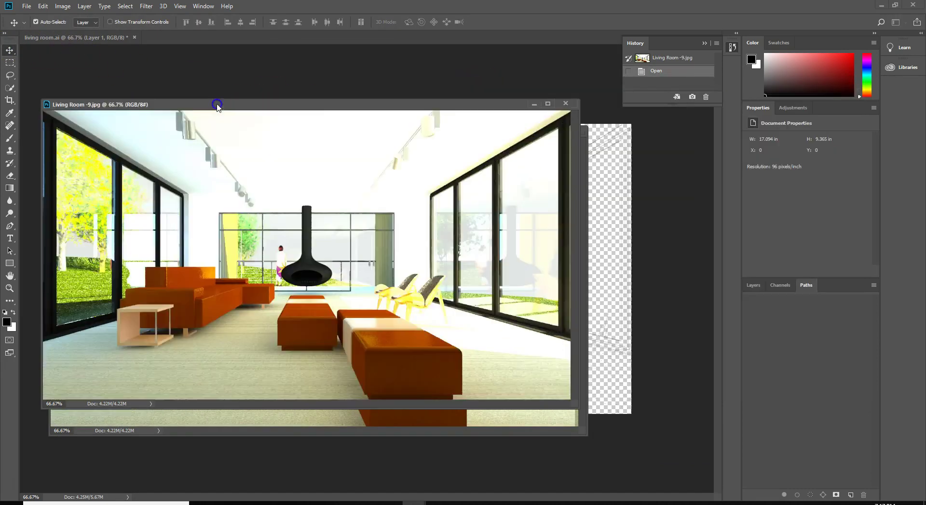
{"action": "left_click", "coordinate": [565, 103]}
{"action": "left_click_drag", "start_coordinate": [378, 190], "coordinate": [390, 176]}
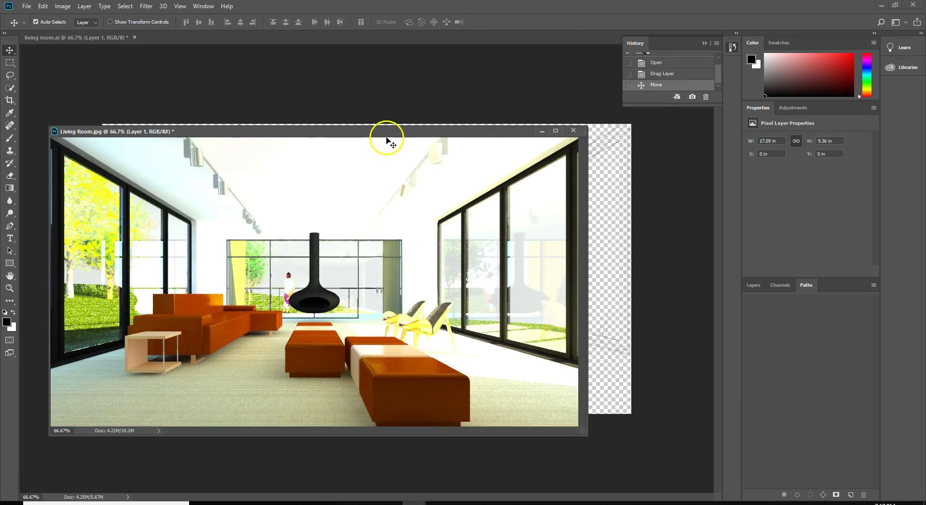
- Move the Living Room.jpg window lower and float living room.ai as a separate window
{"action": "left_click_drag", "start_coordinate": [389, 137], "coordinate": [404, 156]}
{"action": "left_click_drag", "start_coordinate": [111, 38], "coordinate": [386, 56]}
- Try to move the linework directly from the living room.ai canvas into Living Room.jpg with the Move tool
{"action": "left_click_drag", "start_coordinate": [475, 161], "coordinate": [232, 260]}
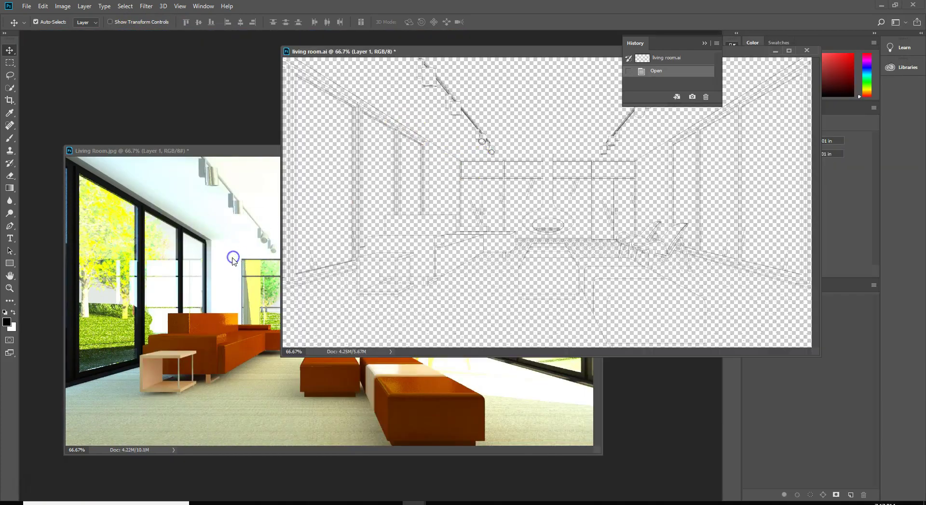
{"action": "left_click_drag", "start_coordinate": [354, 193], "coordinate": [214, 224]}
{"action": "left_click", "coordinate": [13, 49]}
{"action": "left_click", "coordinate": [400, 138]}
{"action": "left_click", "coordinate": [649, 60]}
{"action": "left_click", "coordinate": [661, 72]}
{"action": "left_click", "coordinate": [580, 105]}
{"action": "left_click_drag", "start_coordinate": [576, 153], "coordinate": [357, 238]}
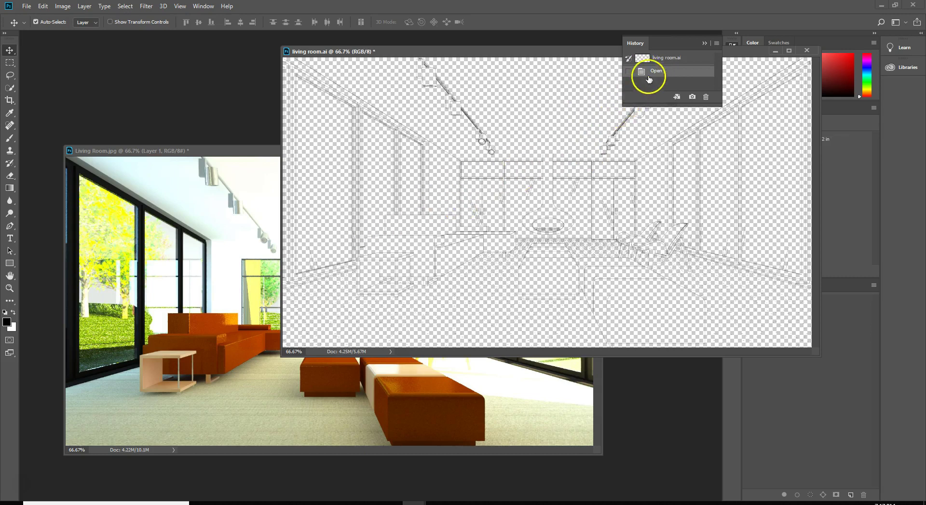
- Show the Layers panel and copy the linework layer from living room.ai into Living Room.jpg
{"action": "left_click", "coordinate": [203, 6]}
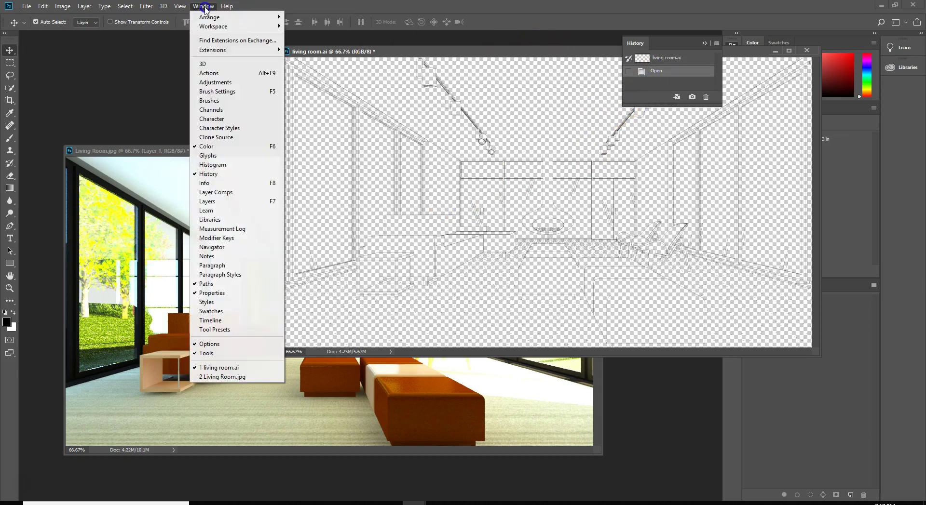
{"action": "left_click", "coordinate": [209, 201]}
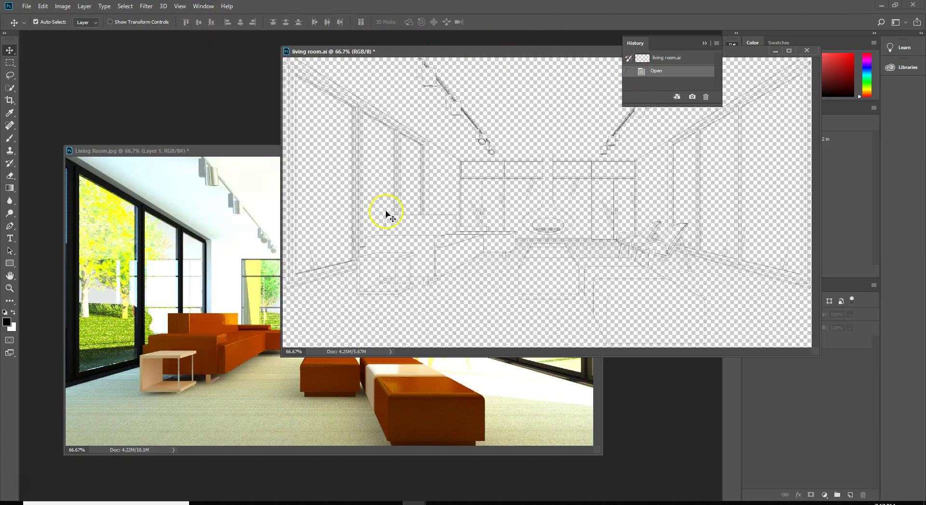
{"action": "left_click_drag", "start_coordinate": [567, 57], "coordinate": [439, 53]}
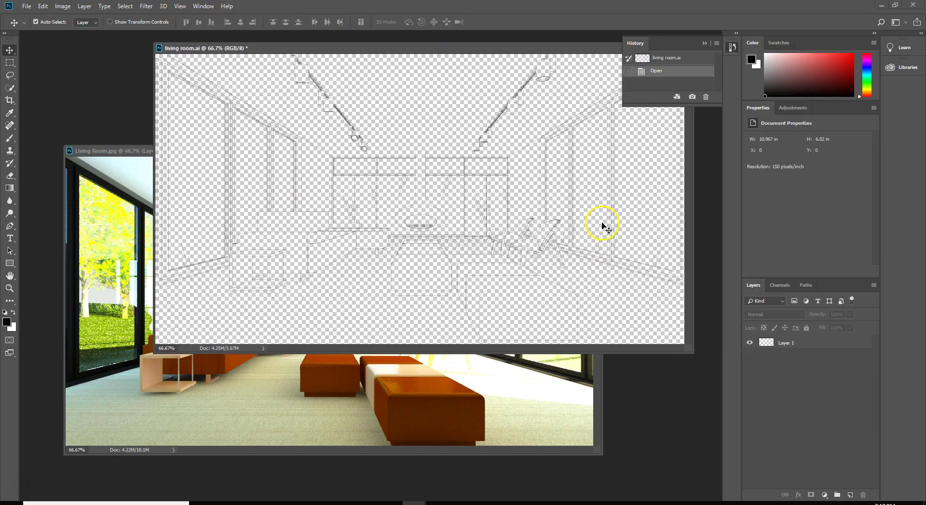
{"action": "mouse_move", "coordinate": [786, 343]}
{"action": "left_mouse_down"}
{"action": "mouse_move", "coordinate": [424, 388]}
{"action": "mouse_move", "coordinate": [450, 376]}
{"action": "left_mouse_up"}
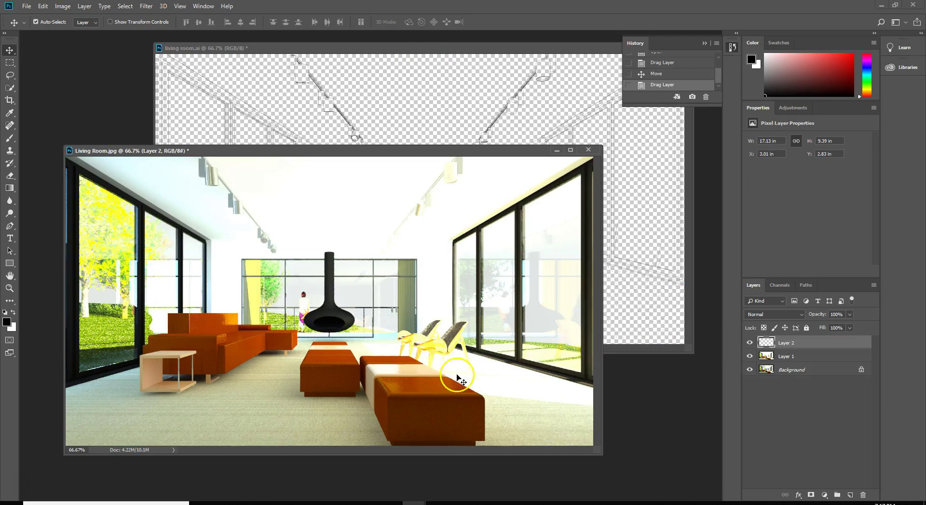
{"action": "left_click_drag", "start_coordinate": [511, 357], "coordinate": [491, 330]}
- Close living room.ai without saving, and reposition and enlarge the Living Room.jpg window to leave space around the image
{"action": "left_click_drag", "start_coordinate": [363, 54], "coordinate": [276, 102]}
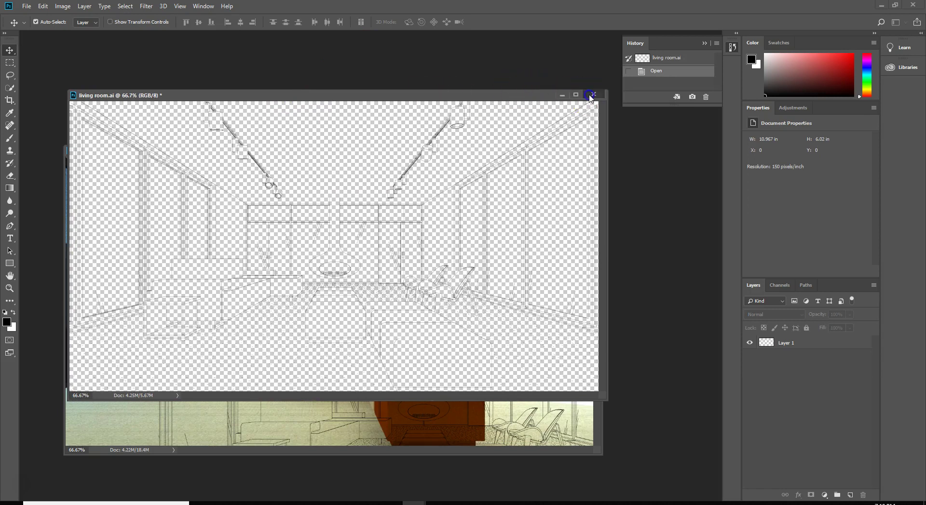
{"action": "left_click", "coordinate": [591, 95]}
{"action": "left_click", "coordinate": [460, 189]}
{"action": "left_click_drag", "start_coordinate": [397, 146], "coordinate": [381, 61]}
{"action": "left_click_drag", "start_coordinate": [587, 364], "coordinate": [675, 467]}
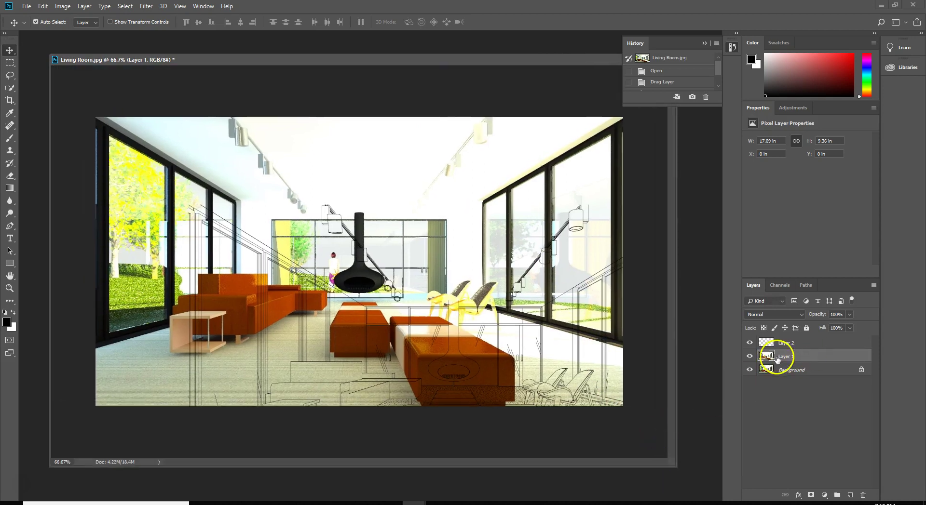
- Try to shift the linework on Layer 2 into alignment with the rendering, undoing each move
{"action": "left_click", "coordinate": [782, 344]}
{"action": "left_click_drag", "start_coordinate": [590, 361], "coordinate": [569, 330]}
{"action": "key", "text": "ctrl+z"}
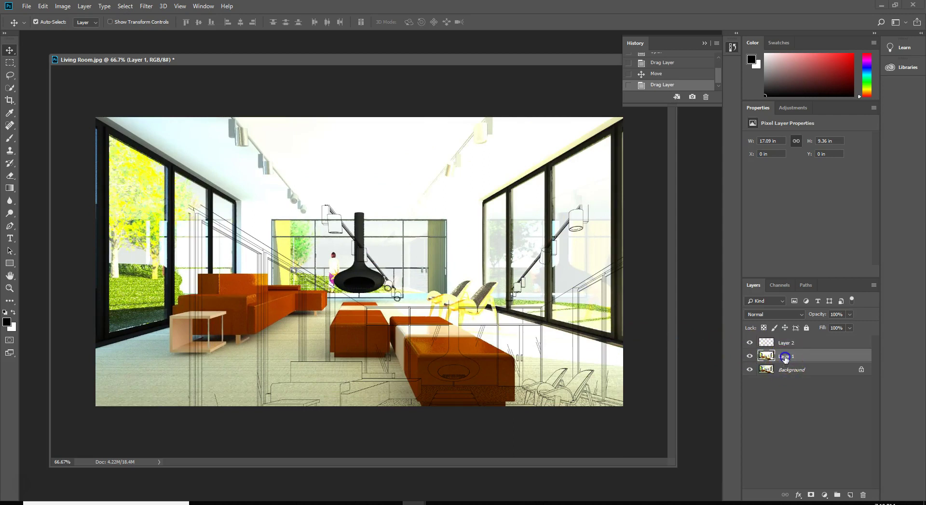
{"action": "left_click", "coordinate": [770, 344]}
{"action": "left_click_drag", "start_coordinate": [597, 333], "coordinate": [586, 321]}
{"action": "key", "text": "ctrl+z"}
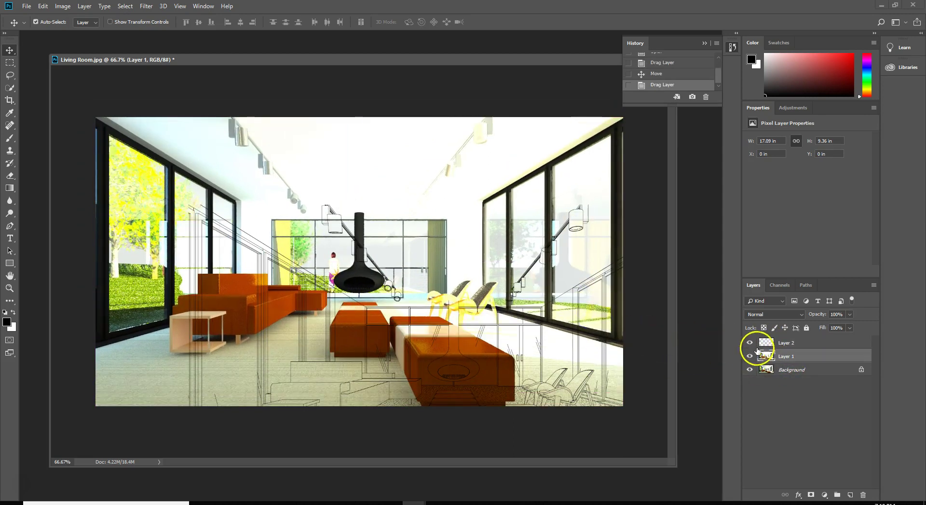
- Select the linework on Layer 2 and hide Layer 1, dismissing the layer's options
{"action": "left_click", "coordinate": [766, 344]}
{"action": "right_click", "coordinate": [770, 343]}
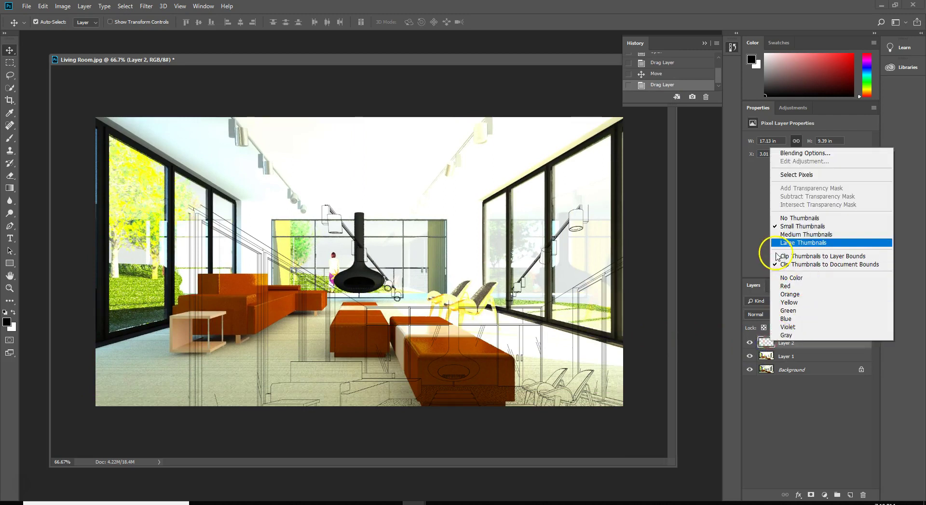
{"action": "left_click", "coordinate": [21, 480]}
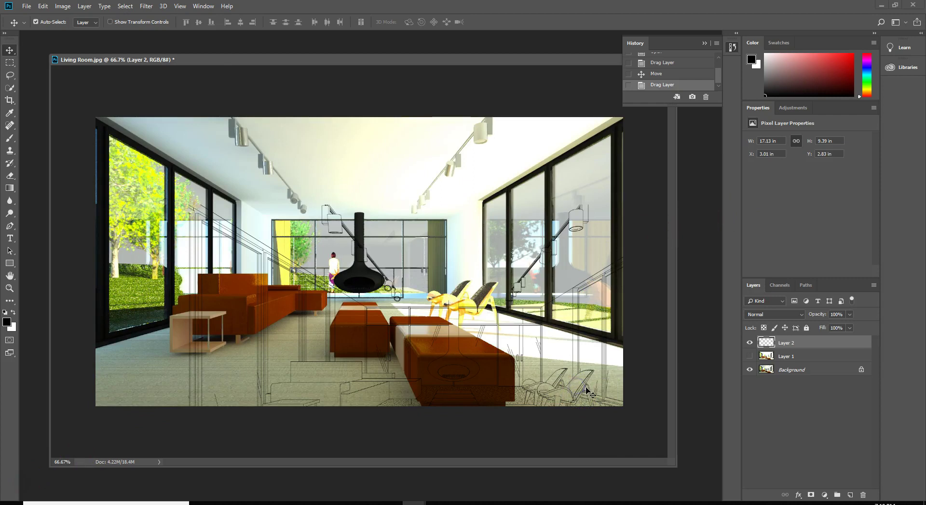
- Move the linework on Layer 2 over the rendering and nudge it into alignment with the room
{"action": "left_click", "coordinate": [585, 382]}
{"action": "left_click_drag", "start_coordinate": [584, 382], "coordinate": [489, 292]}
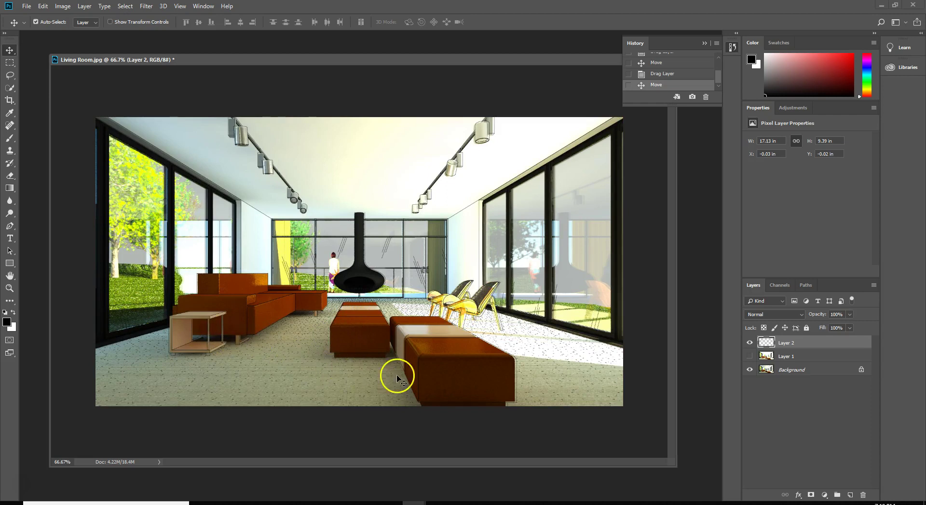
{"action": "left_click_drag", "start_coordinate": [312, 371], "coordinate": [346, 360]}
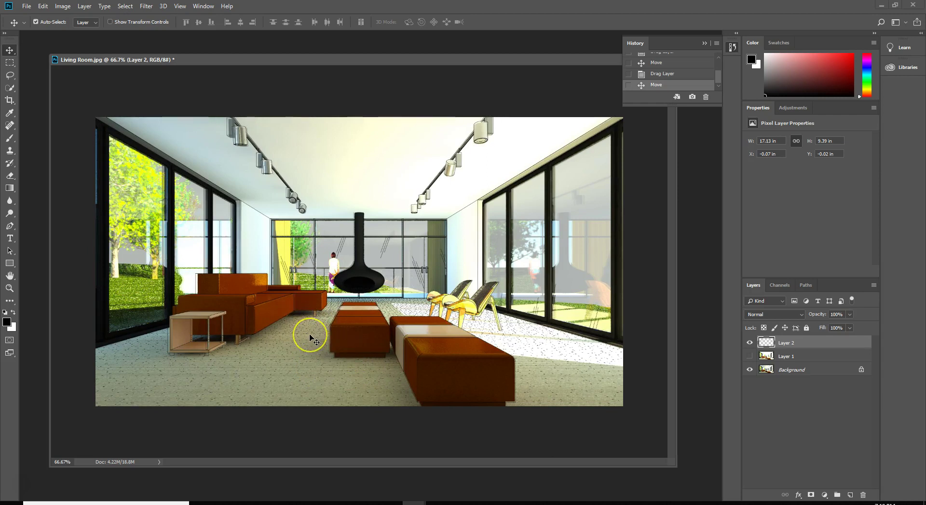
{"action": "key", "text": "Right"}
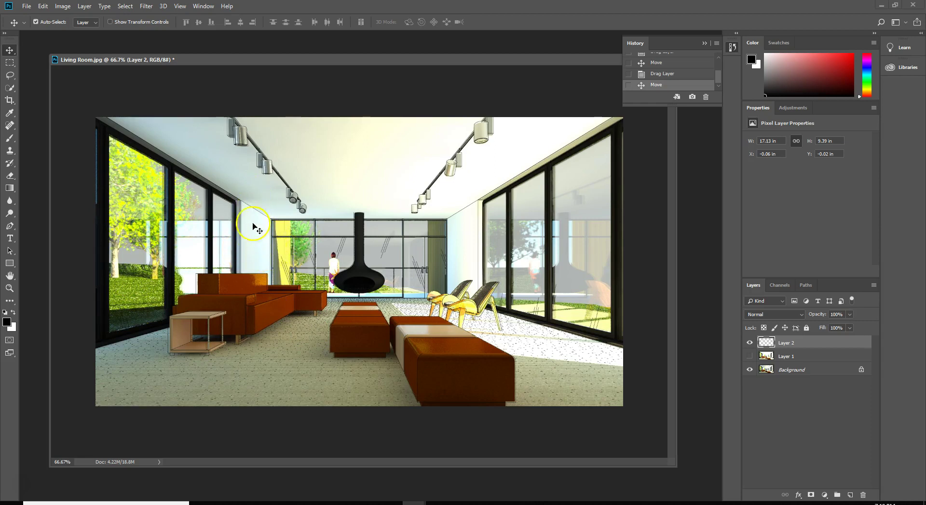
{"action": "left_click", "coordinate": [285, 240]}
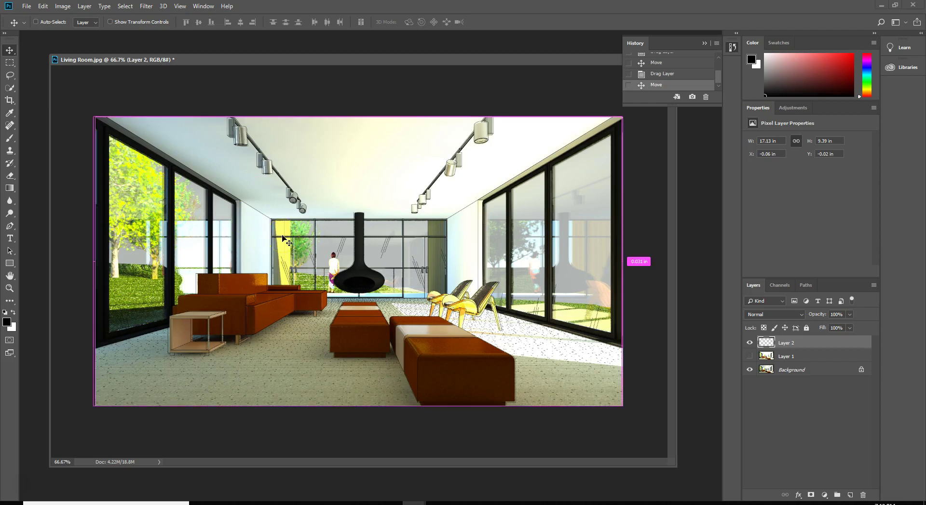
- Scale the Layer 2 linework to about 16.99 in wide by 9.34 in high to match the rendering, and apply the transformation
{"action": "left_click", "coordinate": [62, 6]}
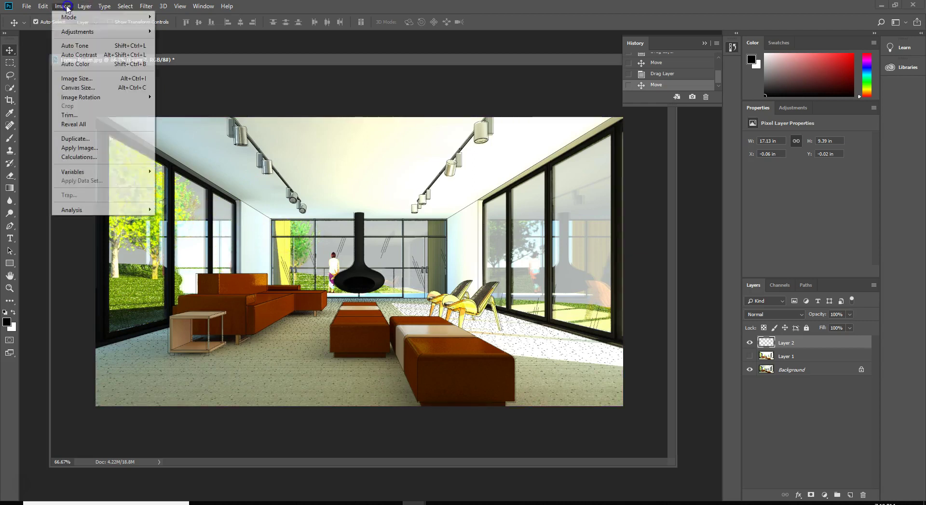
{"action": "mouse_move", "coordinate": [47, 7]}
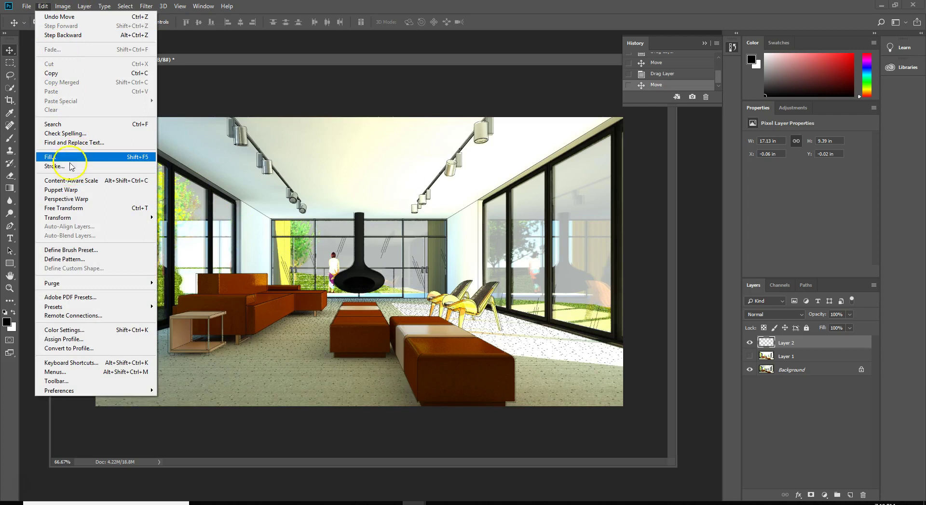
{"action": "mouse_move", "coordinate": [92, 218]}
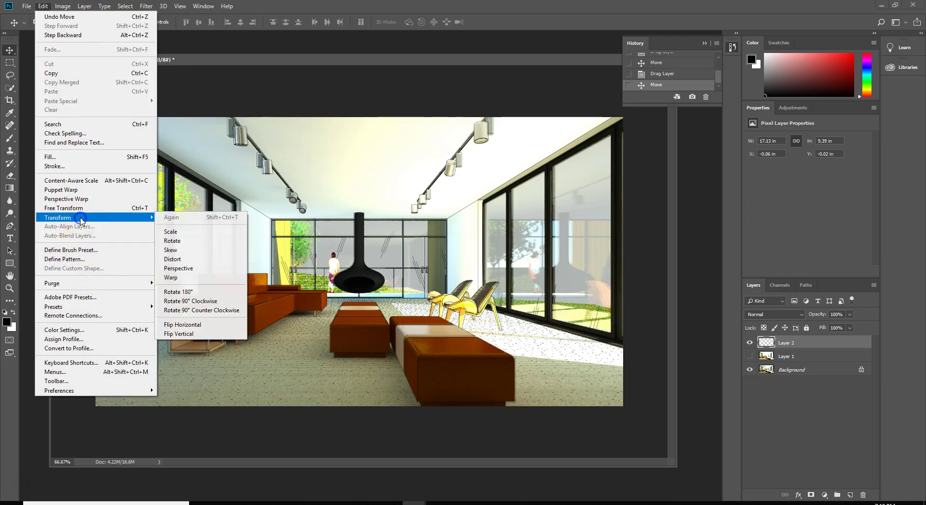
{"action": "left_click", "coordinate": [184, 235]}
{"action": "mouse_move", "coordinate": [95, 261]}
{"action": "left_mouse_down"}
{"action": "mouse_move", "coordinate": [116, 260]}
{"action": "mouse_move", "coordinate": [93, 260]}
{"action": "left_mouse_up"}
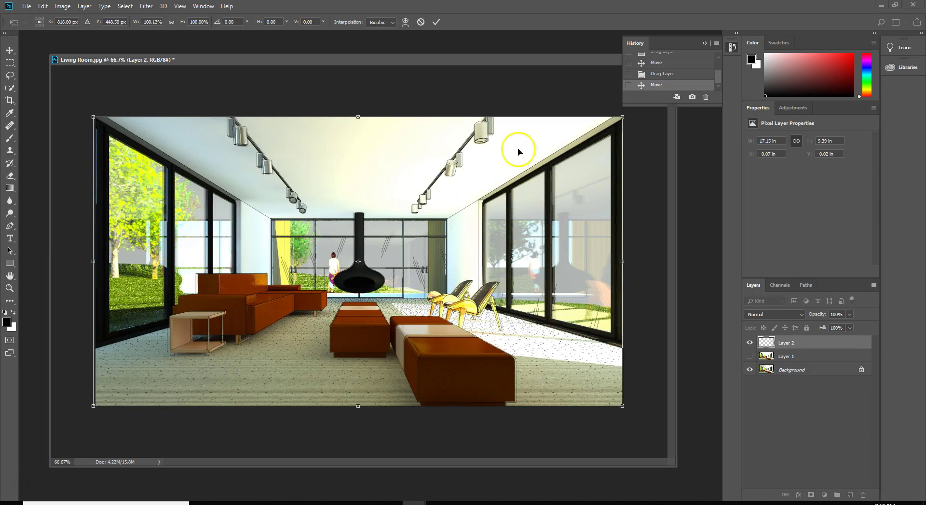
{"action": "left_click_drag", "start_coordinate": [625, 261], "coordinate": [622, 261]}
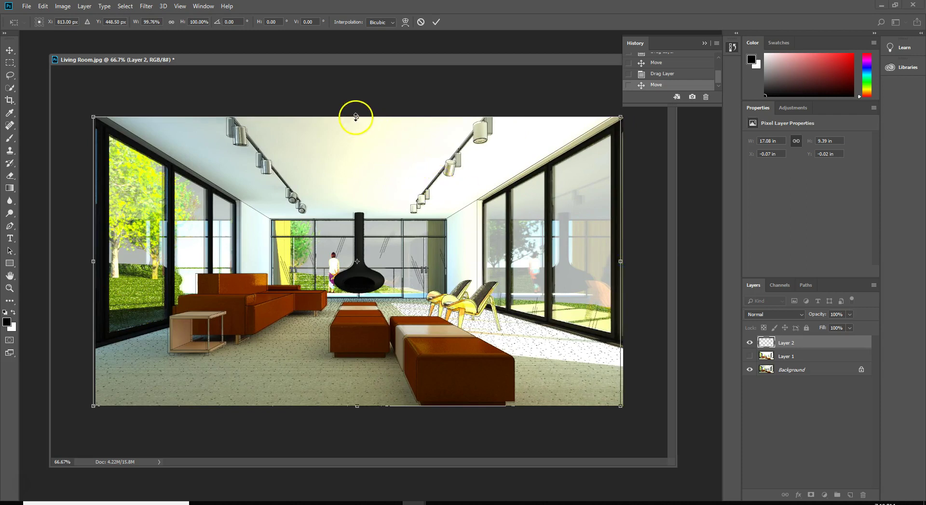
{"action": "left_click_drag", "start_coordinate": [355, 116], "coordinate": [357, 119]}
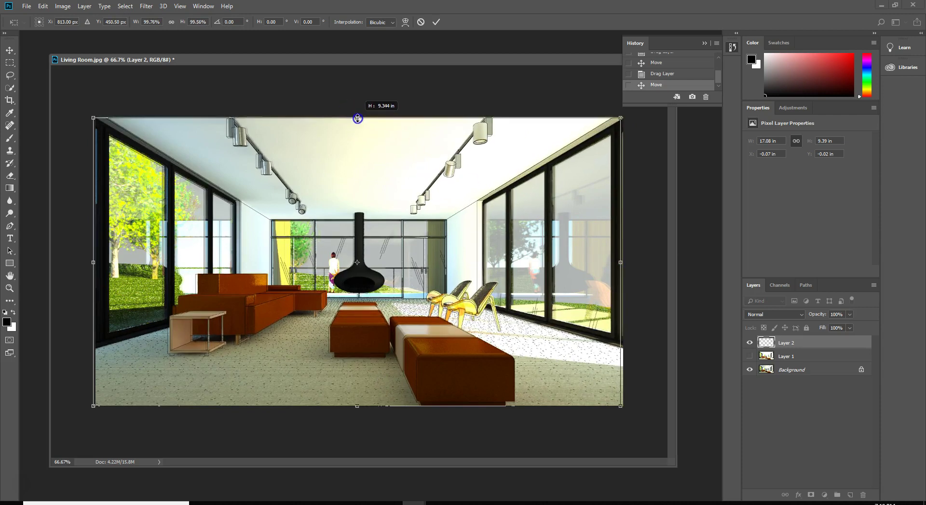
{"action": "left_click_drag", "start_coordinate": [94, 263], "coordinate": [96, 262]}
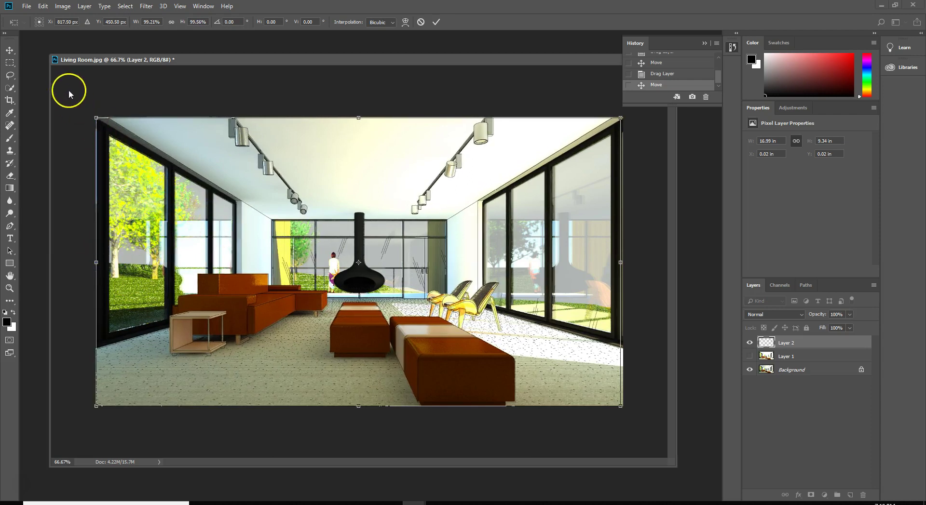
{"action": "left_click", "coordinate": [10, 62]}
{"action": "left_click", "coordinate": [420, 191]}
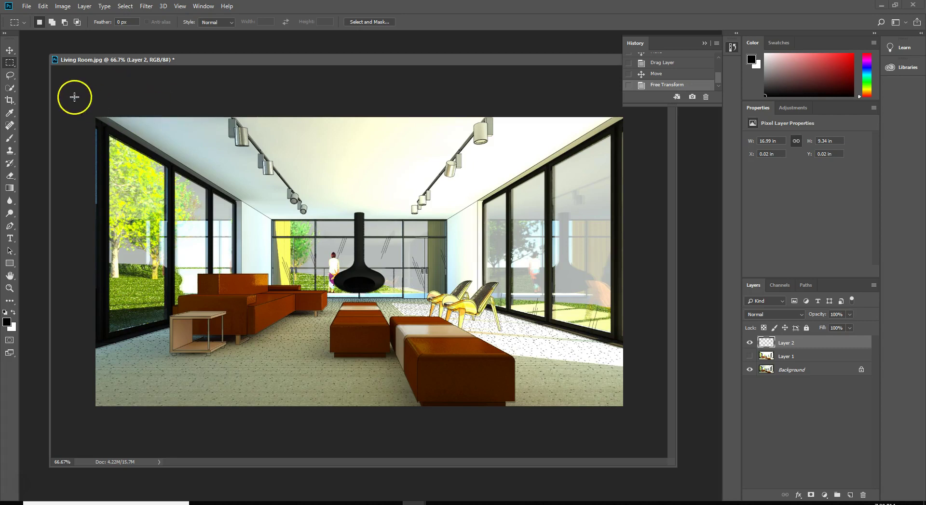
{"action": "left_click", "coordinate": [9, 50]}
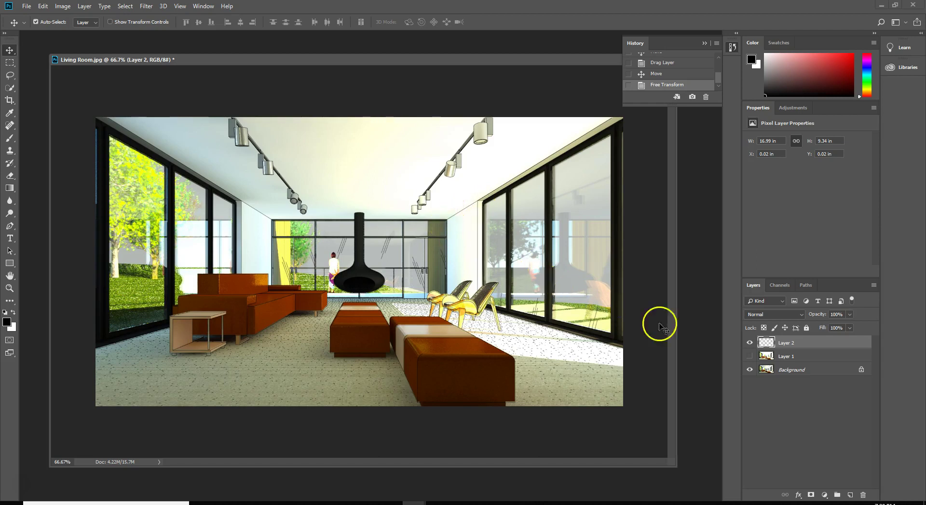
- Make Layer 1 visible and activate the Magic Wand tool
{"action": "left_click", "coordinate": [750, 357]}
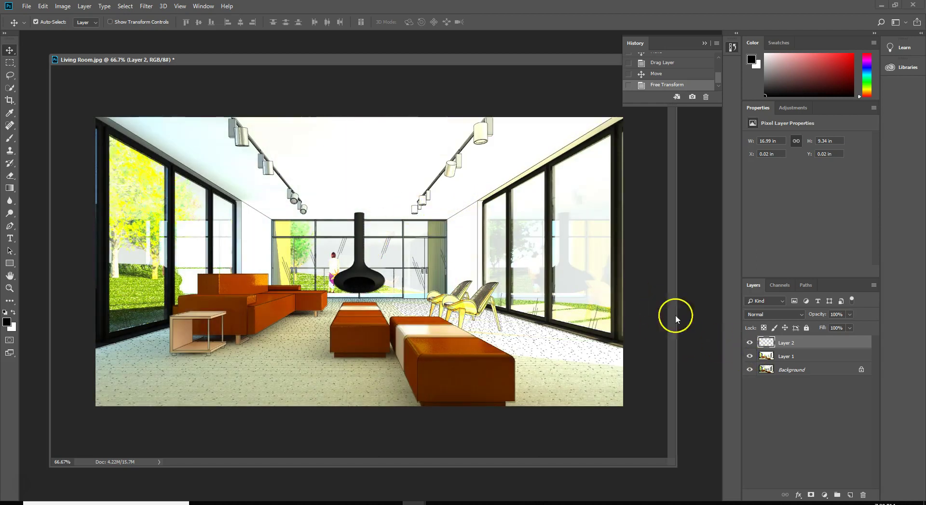
{"action": "left_click", "coordinate": [775, 356]}
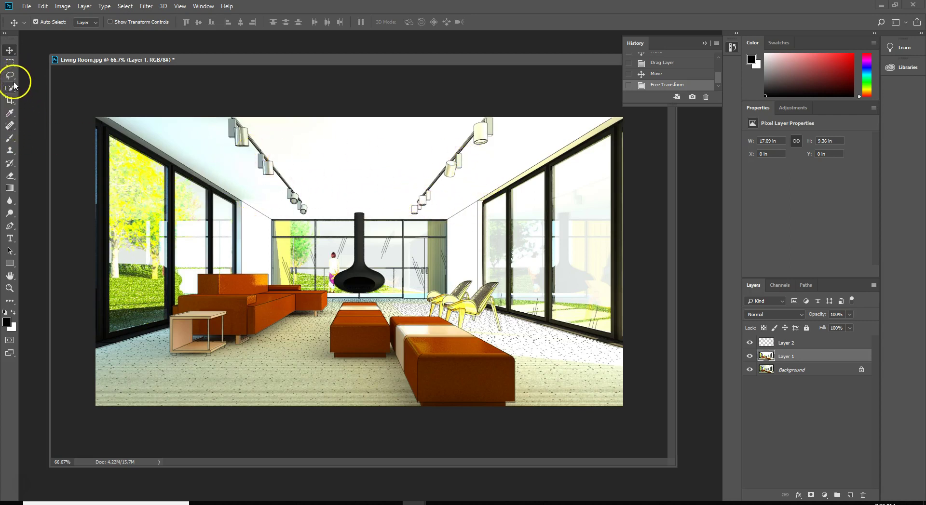
{"action": "left_click", "coordinate": [11, 63]}
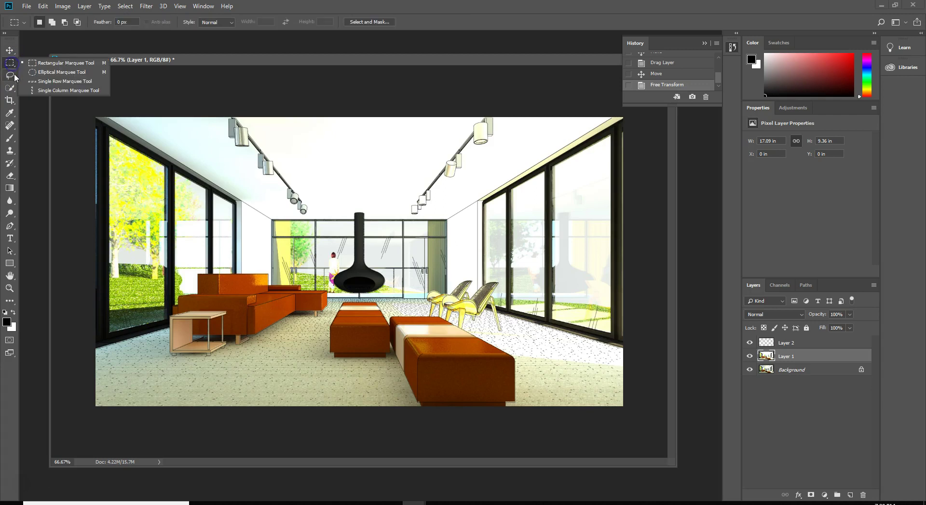
{"action": "left_click", "coordinate": [14, 77]}
{"action": "left_click", "coordinate": [11, 76]}
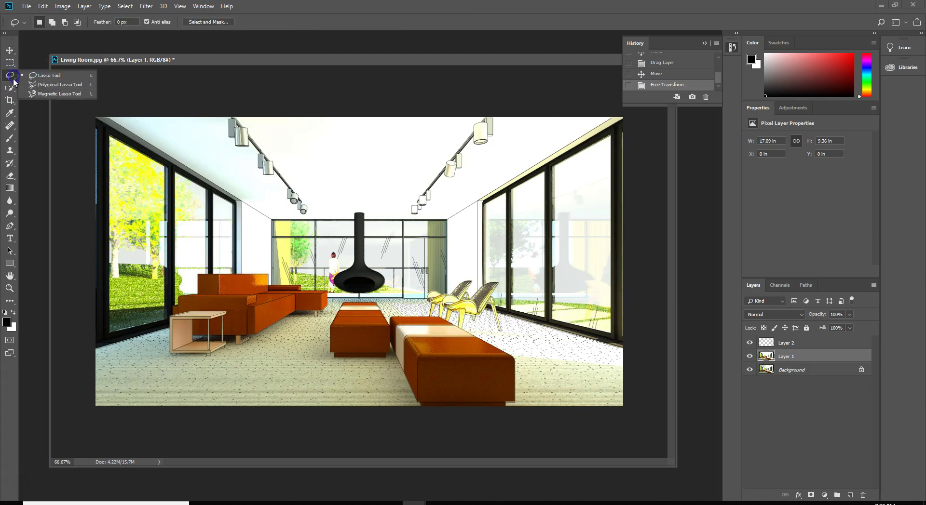
{"action": "left_click", "coordinate": [13, 85]}
{"action": "left_click", "coordinate": [11, 88]}
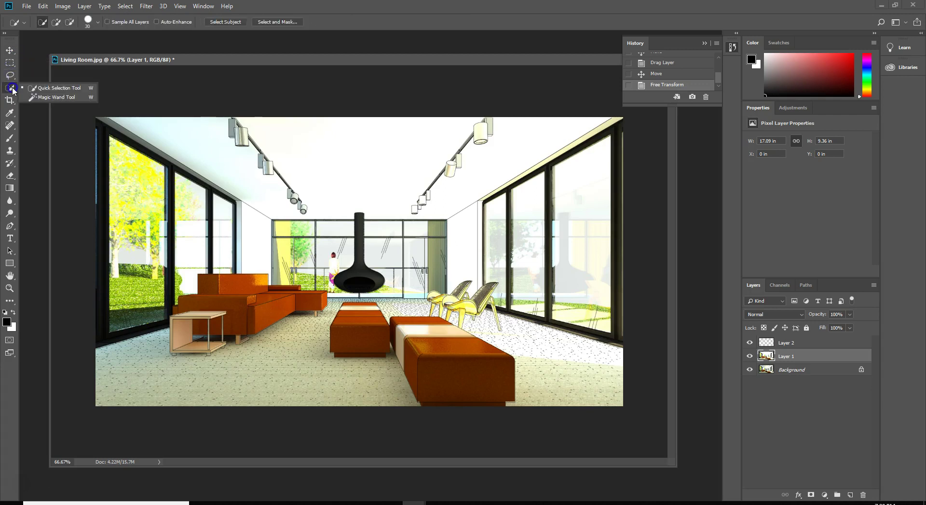
{"action": "left_click", "coordinate": [36, 97]}
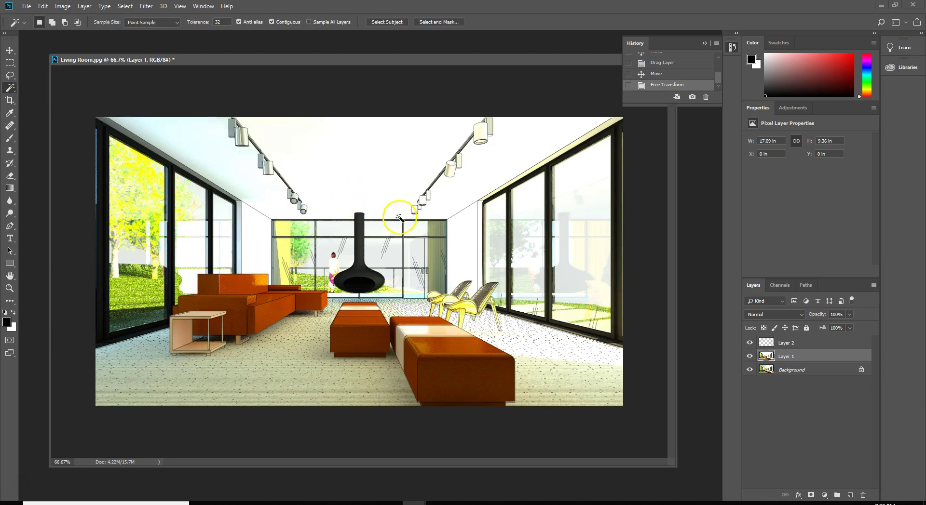
- Select the wall area above the sofa from the Layer 2 linework with the Magic Wand, clear it from Layer 1, and deselect
{"action": "left_click", "coordinate": [784, 343]}
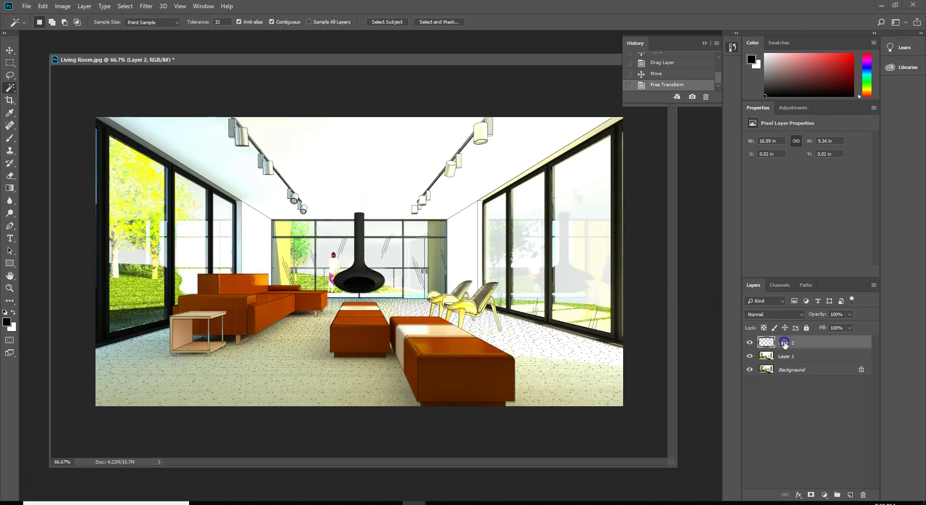
{"action": "left_click", "coordinate": [524, 180]}
{"action": "key", "text": "ctrl+d"}
{"action": "left_click", "coordinate": [470, 228]}
{"action": "left_click", "coordinate": [255, 246]}
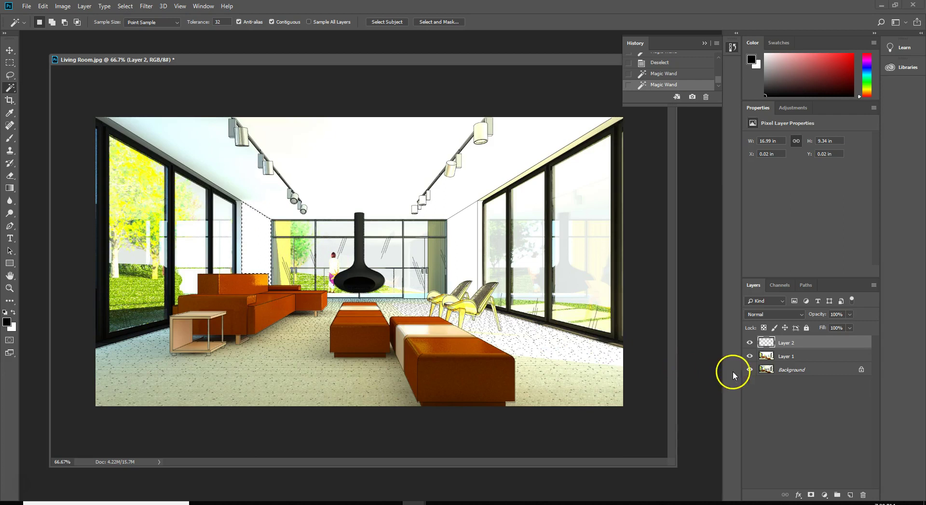
{"action": "left_click", "coordinate": [777, 358]}
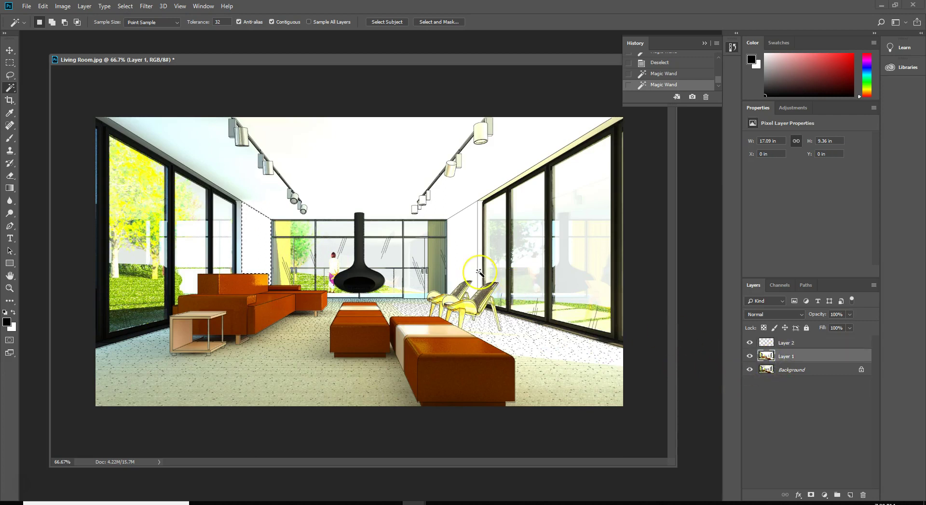
{"action": "key", "text": "Delete"}
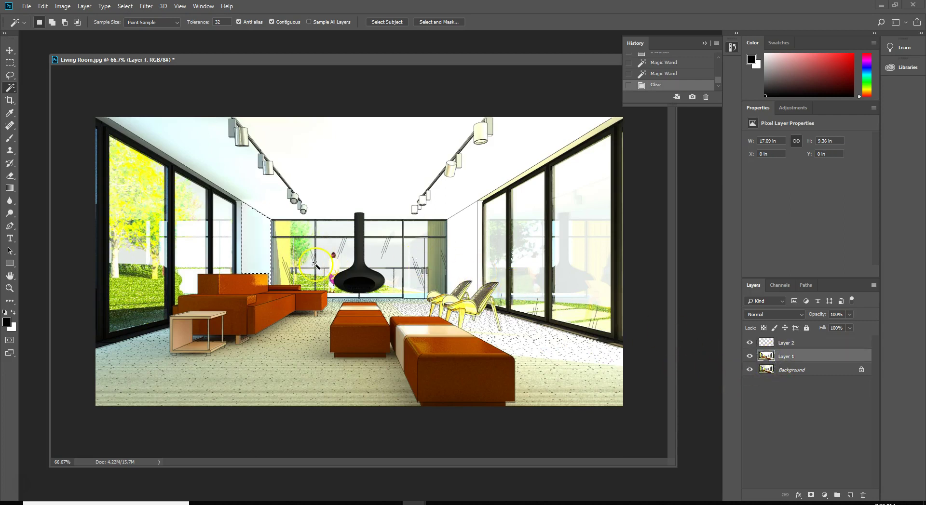
{"action": "left_click", "coordinate": [10, 63]}
{"action": "left_click", "coordinate": [249, 164]}
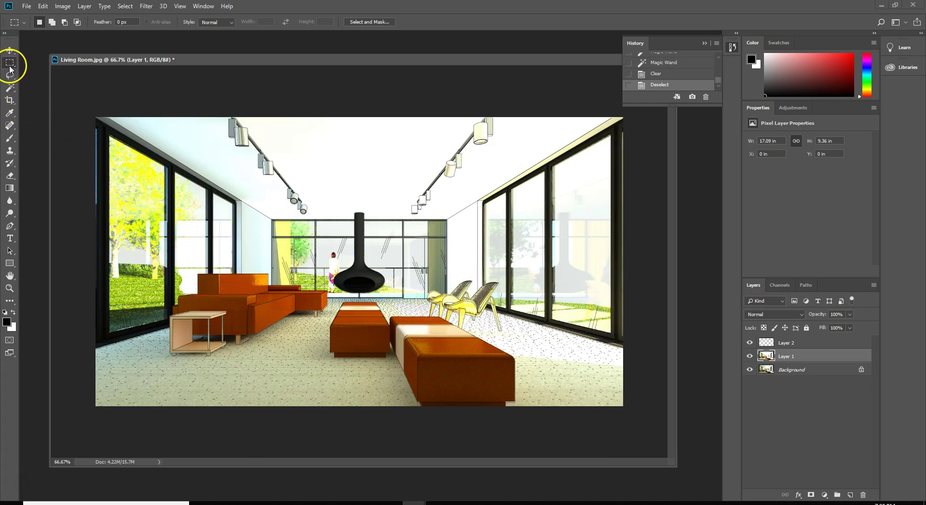
- Try to select the floor on Layer 1 with the Magic Wand, adding areas on both sides of the ottomans
{"action": "left_click", "coordinate": [10, 87]}
{"action": "left_click", "coordinate": [266, 373]}
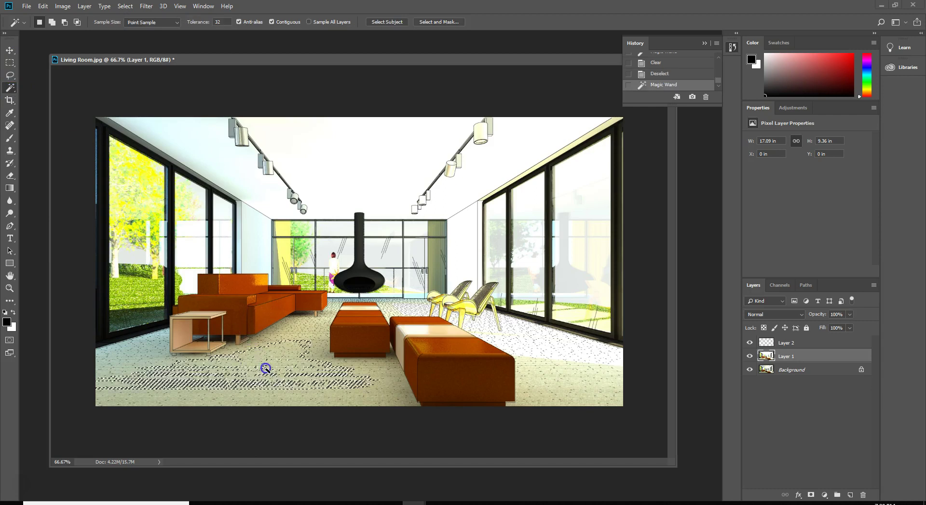
{"action": "left_click", "coordinate": [277, 376]}
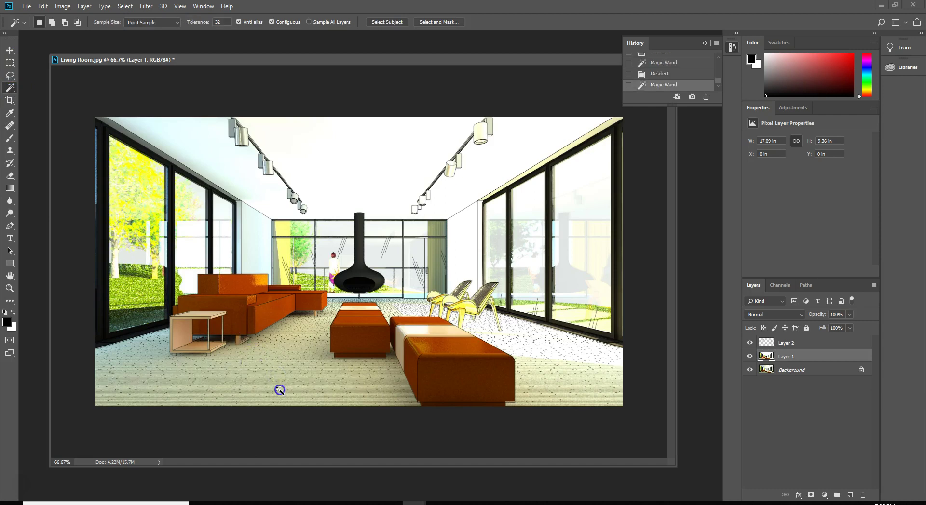
{"action": "left_click", "coordinate": [291, 390], "text": "shift"}
{"action": "left_click", "coordinate": [299, 384], "text": "shift"}
{"action": "left_click", "coordinate": [290, 375], "text": "shift"}
{"action": "left_click", "coordinate": [285, 357], "text": "shift"}
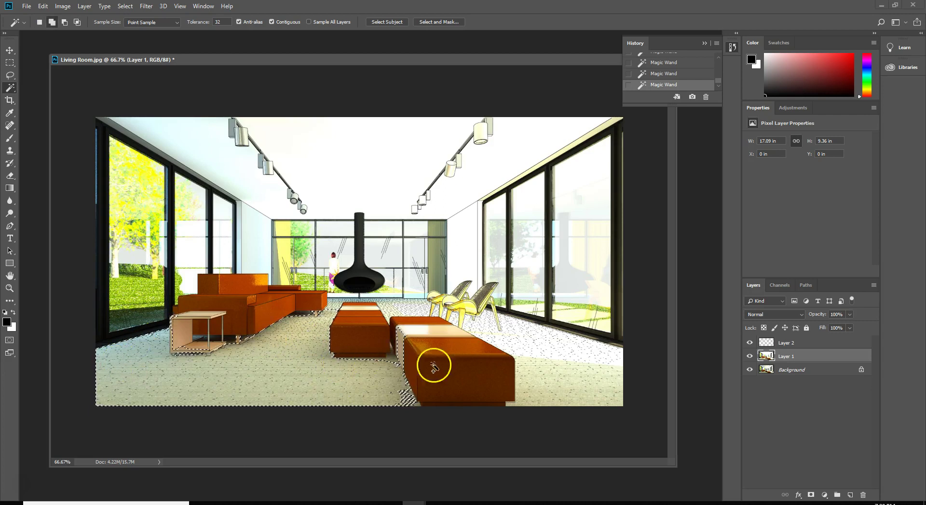
{"action": "left_click", "coordinate": [565, 390], "text": "shift"}
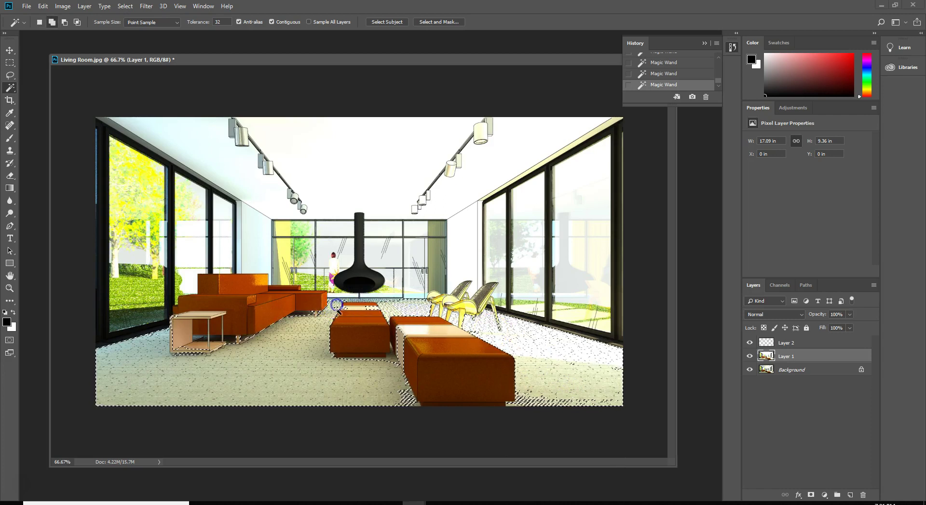
- Try to select the floor from the Layer 2 linework with the Magic Wand, return to Layer 1, and deselect
{"action": "left_click", "coordinate": [772, 343]}
{"action": "key", "text": "ctrl+d"}
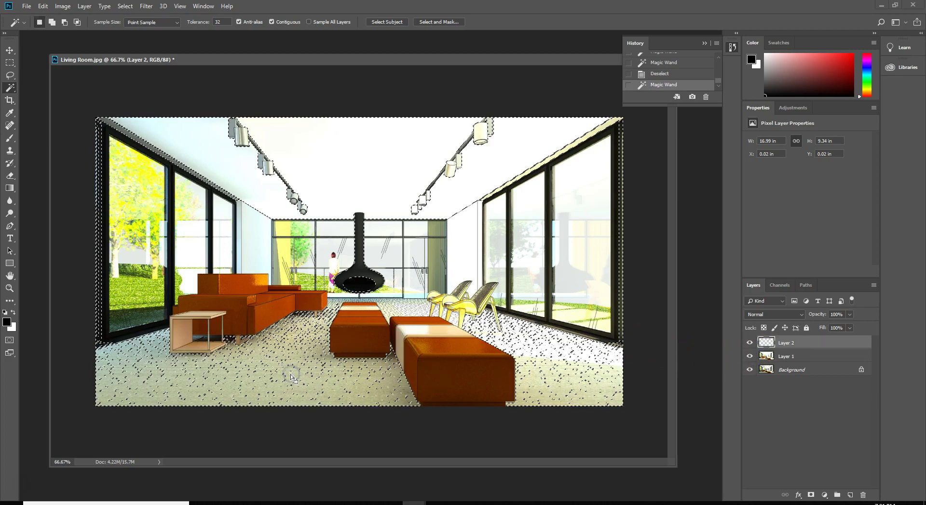
{"action": "left_click", "coordinate": [292, 376], "text": "shift"}
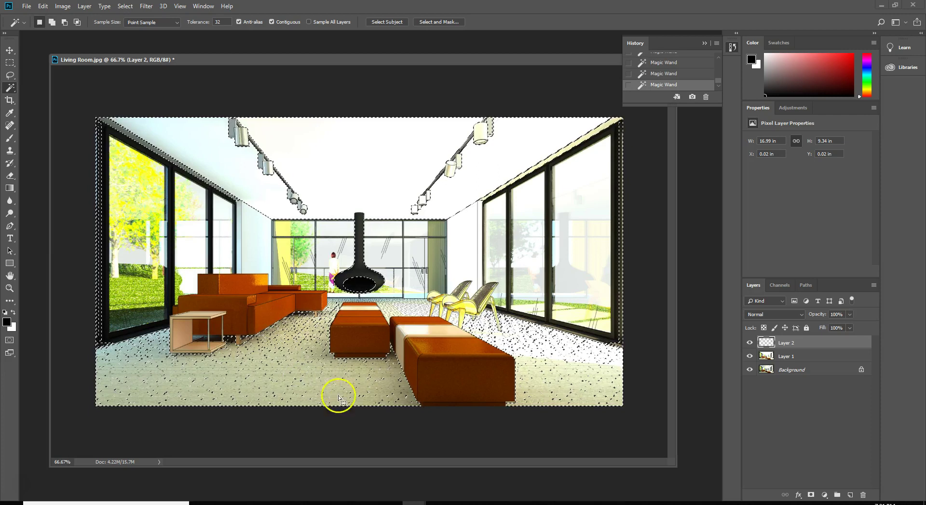
{"action": "left_click", "coordinate": [769, 357]}
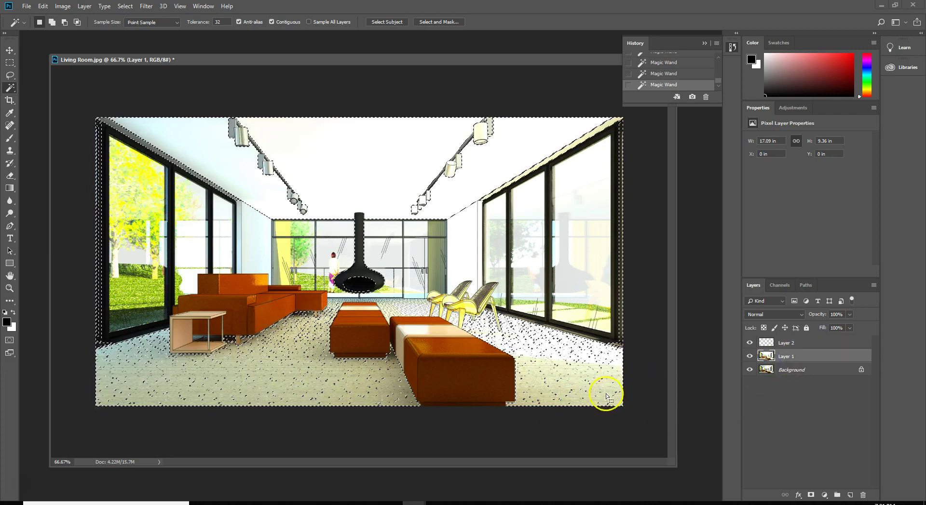
{"action": "left_click", "coordinate": [10, 63]}
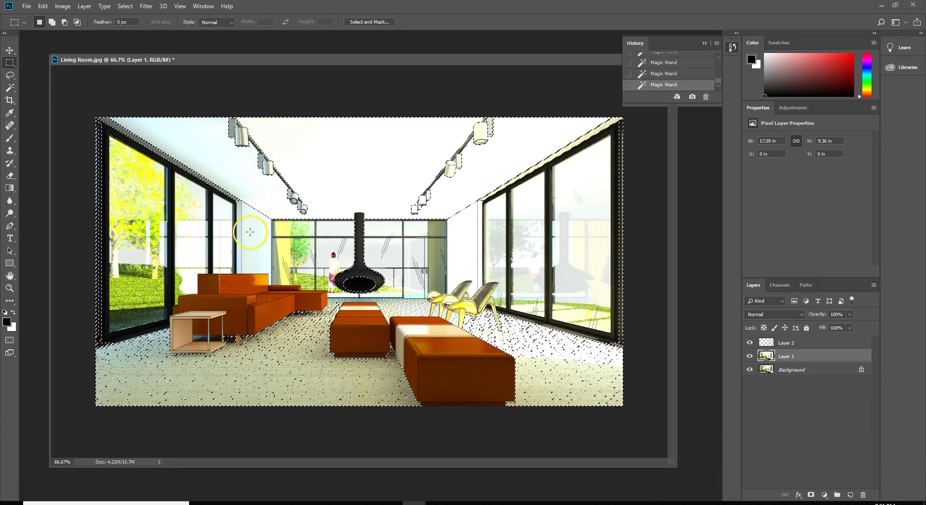
{"action": "left_click", "coordinate": [463, 329]}
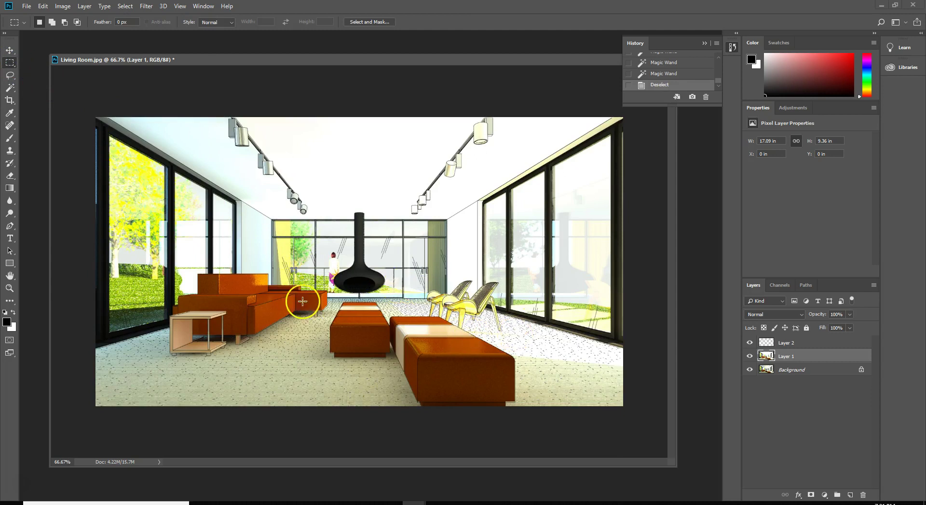
- Try to outline the floor between the large ottoman and the right-hand windows with the Polygonal Lasso, and deselect
{"action": "left_click_drag", "start_coordinate": [13, 79], "coordinate": [45, 86]}
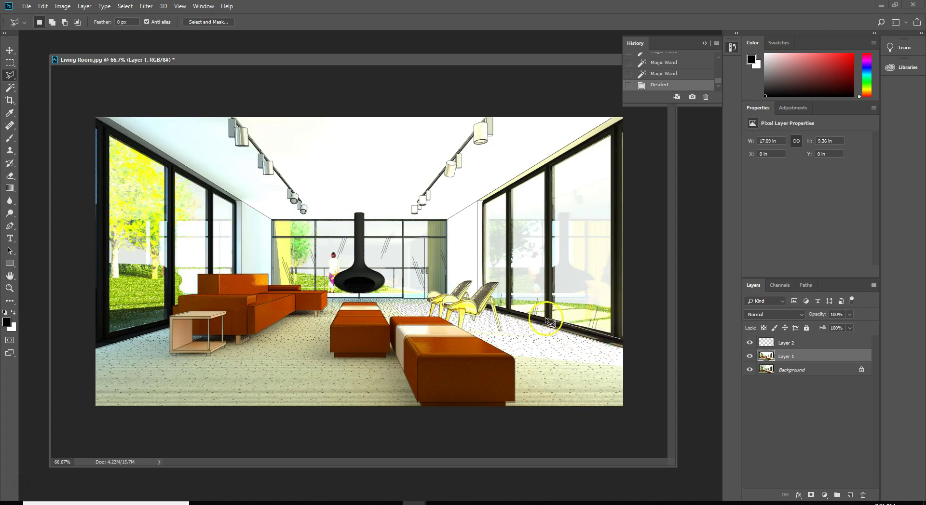
{"action": "left_click", "coordinate": [526, 378]}
{"action": "left_click", "coordinate": [518, 401]}
{"action": "left_click", "coordinate": [526, 419]}
{"action": "left_click", "coordinate": [625, 413]}
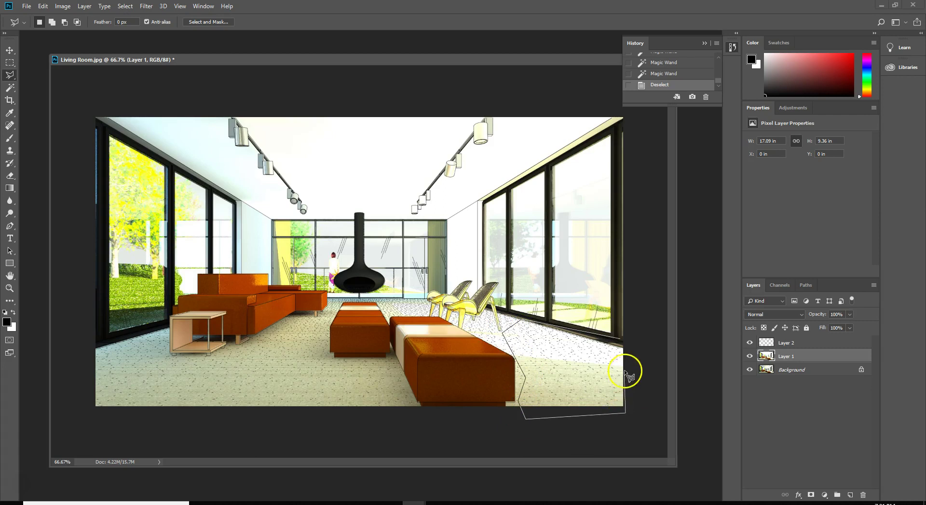
{"action": "left_click", "coordinate": [623, 343]}
{"action": "key", "text": "ctrl+d"}
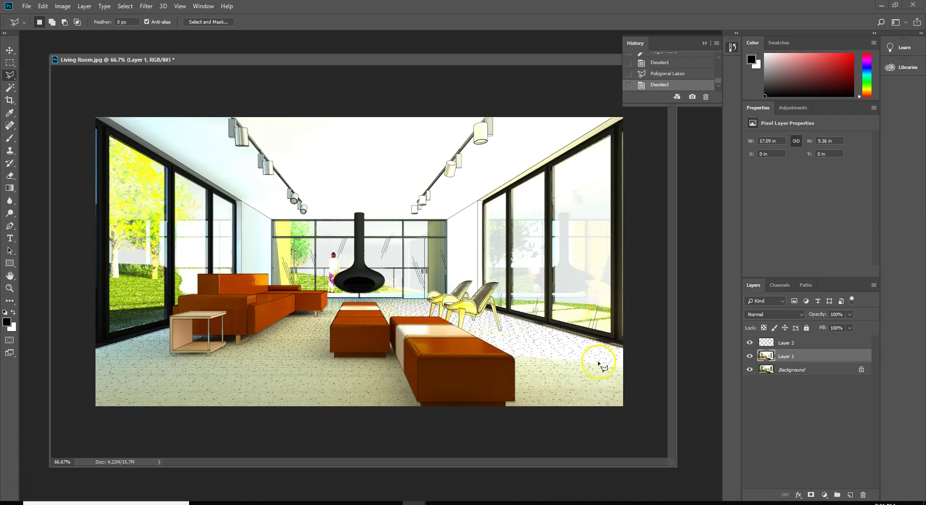
- Try to clear the floor beside the large ottoman from Layer 1 with a Polygonal Lasso selection, undo it, and deselect
{"action": "left_click", "coordinate": [641, 383]}
{"action": "left_click", "coordinate": [622, 345]}
{"action": "left_click", "coordinate": [530, 323]}
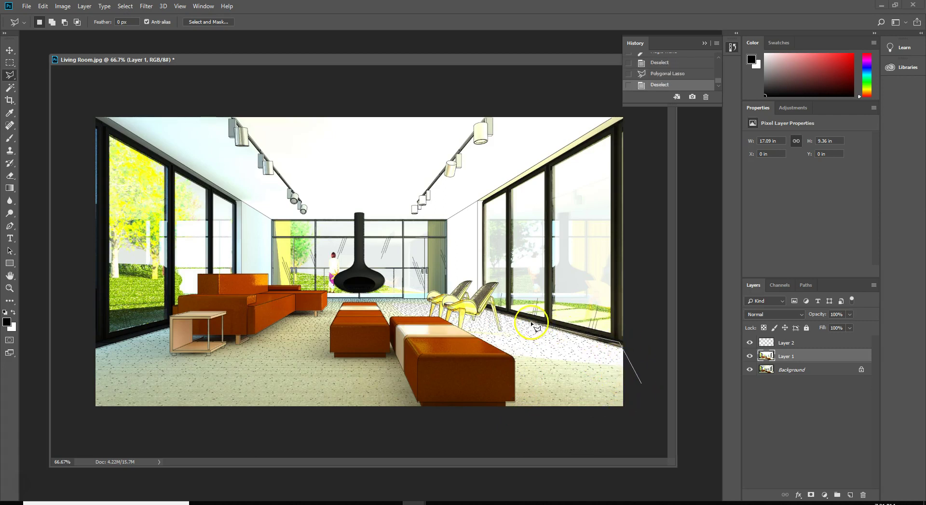
{"action": "left_click", "coordinate": [486, 343]}
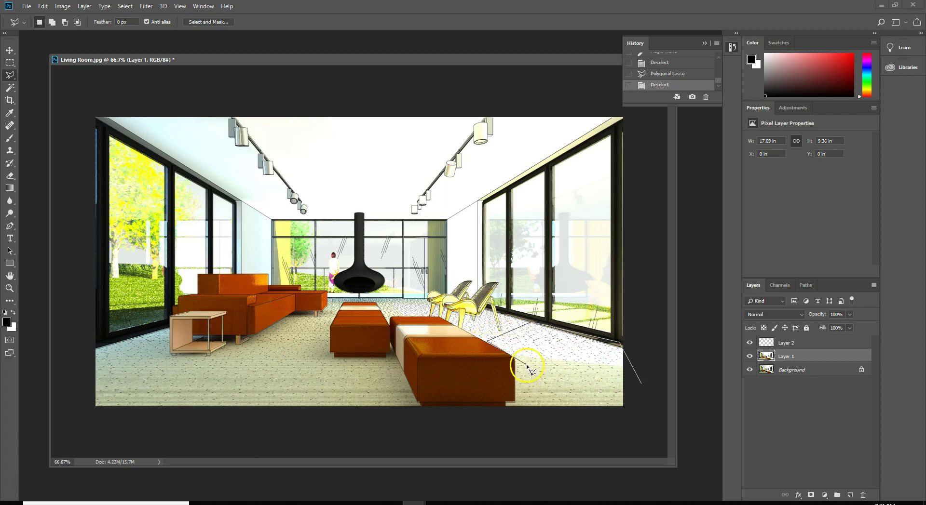
{"action": "left_click", "coordinate": [581, 415]}
{"action": "left_click", "coordinate": [641, 384]}
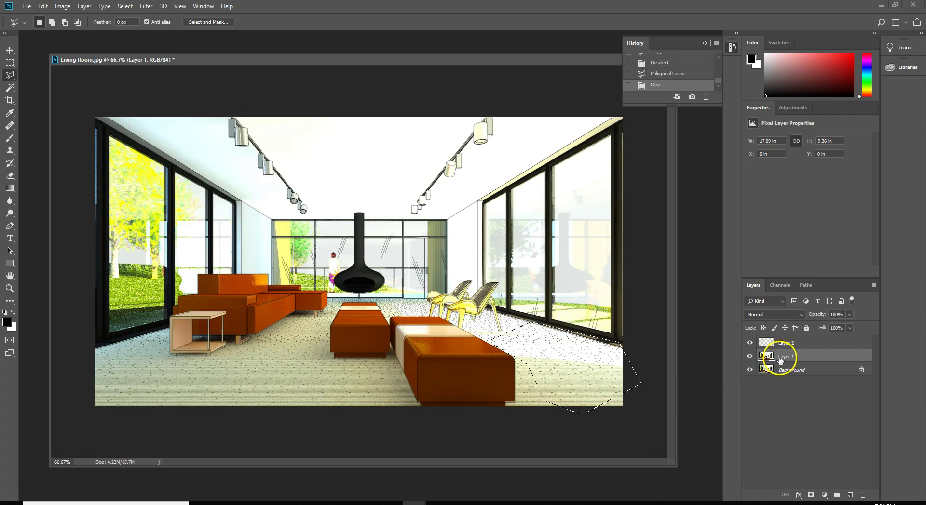
{"action": "key", "text": "Delete"}
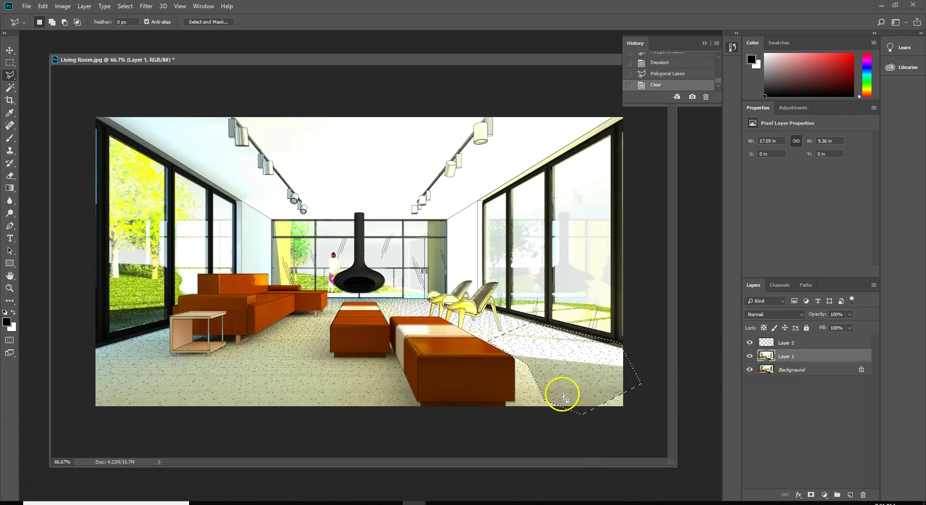
{"action": "key", "text": "ctrl+z"}
{"action": "key", "text": "ctrl+d"}
- Try Layer 1's opacity at 80%, and set it to 25%
{"action": "left_click", "coordinate": [9, 62]}
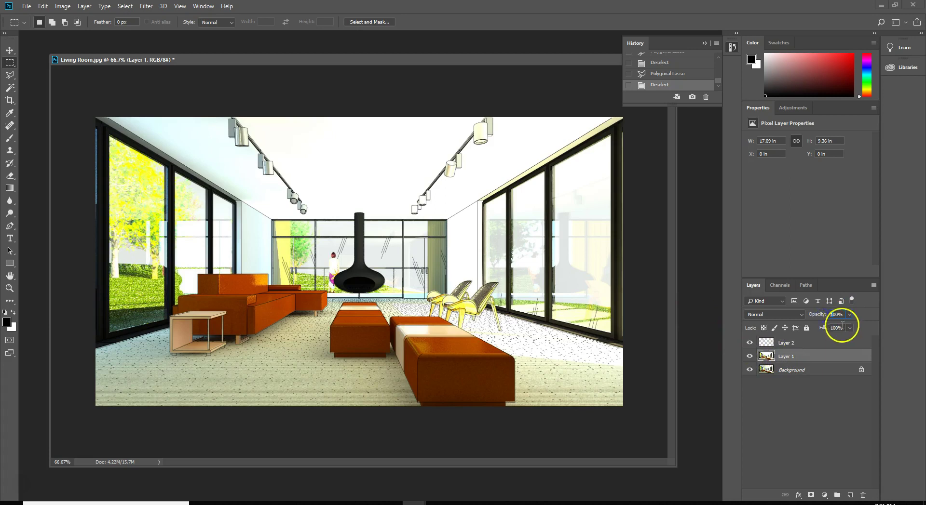
{"action": "key", "text": "Return"}
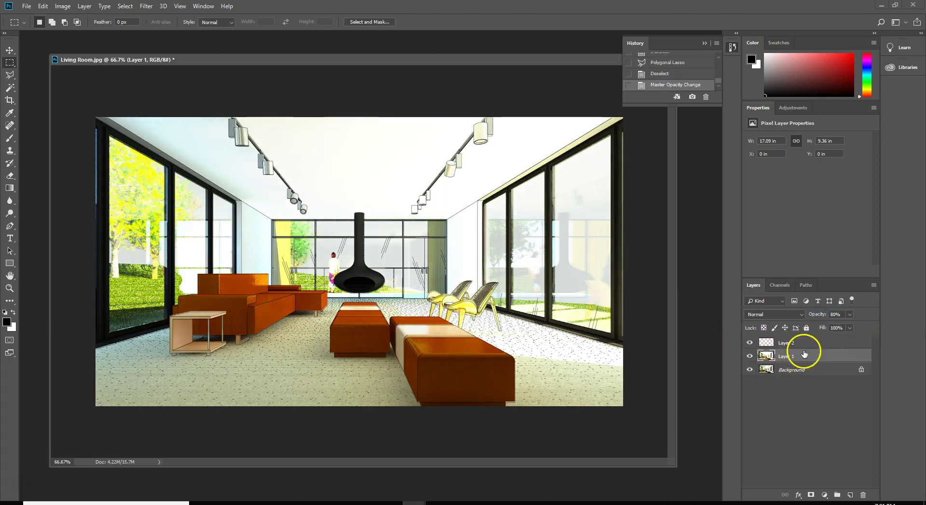
{"action": "left_click", "coordinate": [848, 315]}
{"action": "mouse_move", "coordinate": [829, 328]}
{"action": "left_mouse_down"}
{"action": "mouse_move", "coordinate": [839, 329]}
{"action": "mouse_move", "coordinate": [828, 329]}
{"action": "left_mouse_up"}
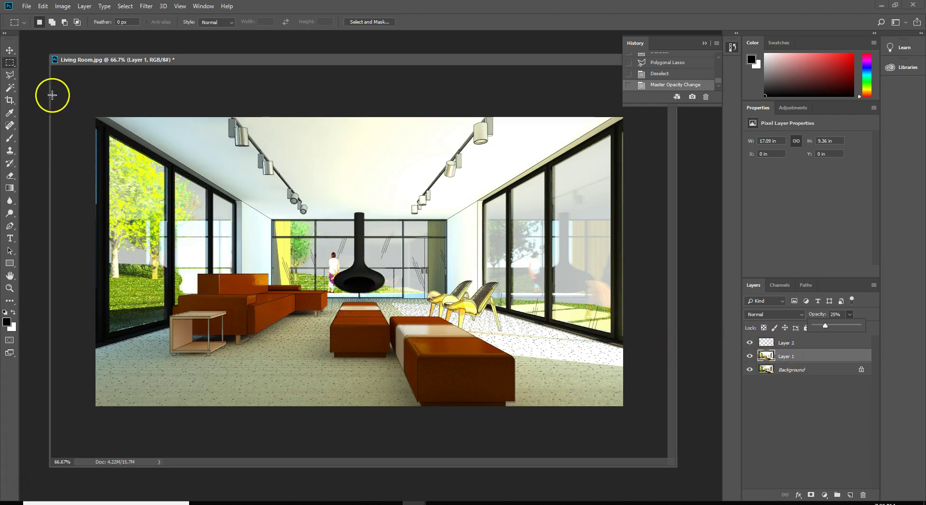
{"action": "left_click", "coordinate": [10, 63]}
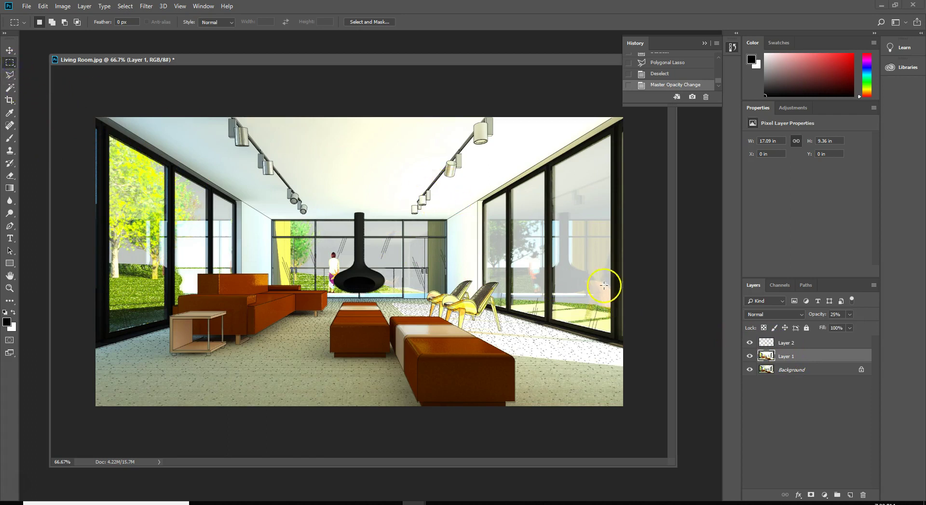
- Select the glass panes of both side walls from the Layer 2 linework with the Magic Wand and clear them from Layer 1
{"action": "left_click", "coordinate": [796, 344]}
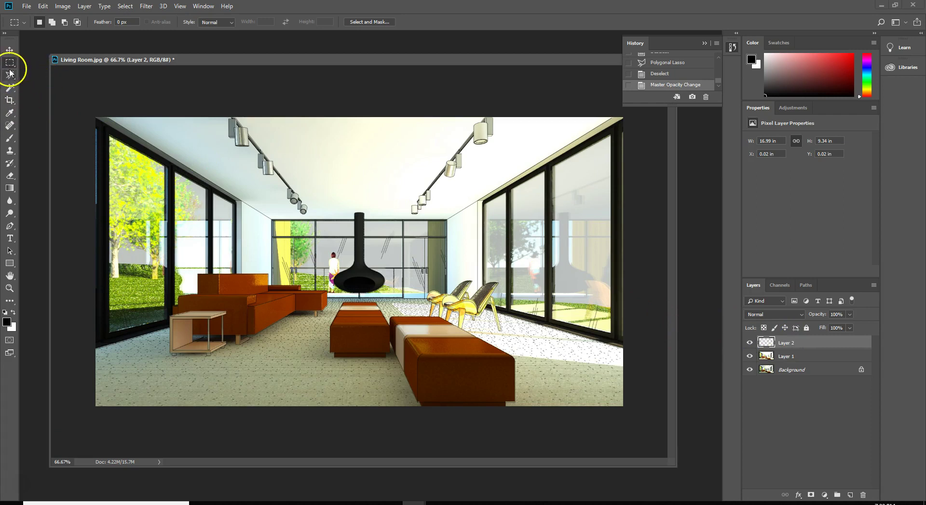
{"action": "left_click", "coordinate": [10, 88]}
{"action": "left_click", "coordinate": [133, 225]}
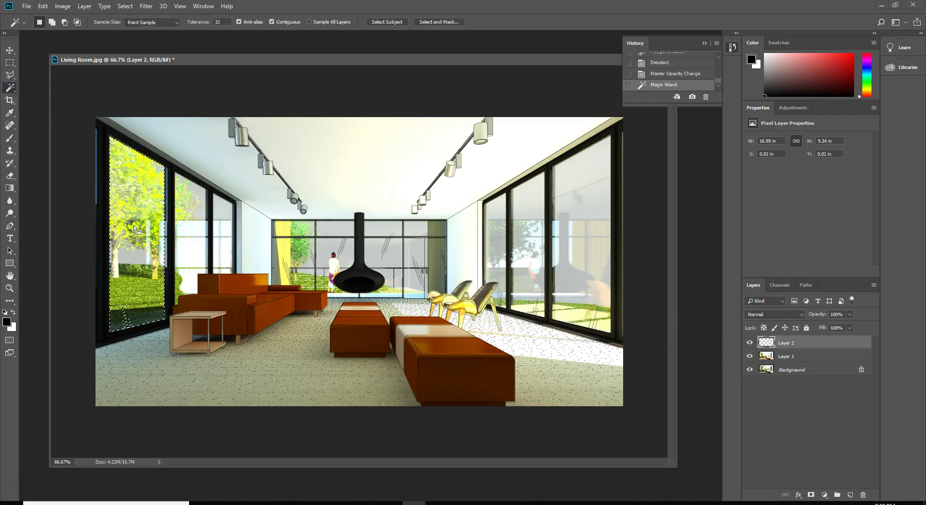
{"action": "left_click", "coordinate": [175, 262], "text": "shift"}
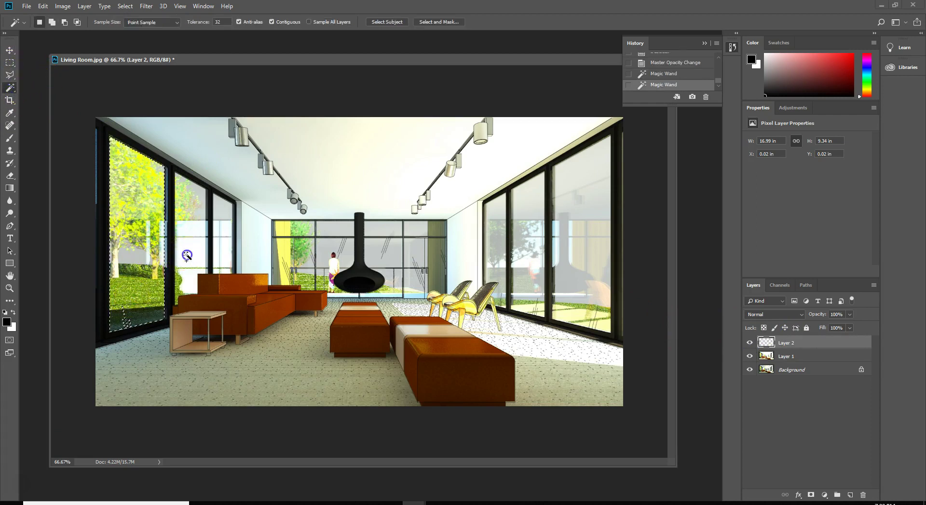
{"action": "left_click", "coordinate": [226, 240], "text": "shift"}
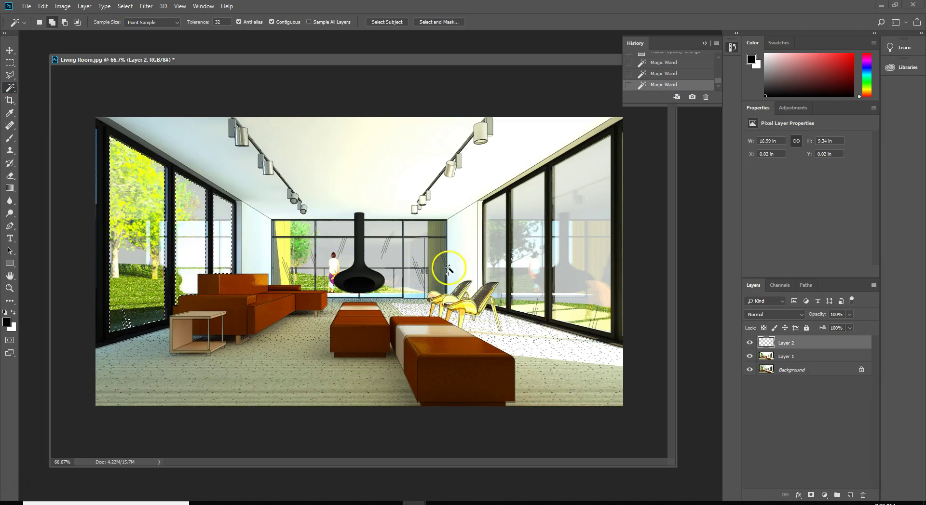
{"action": "left_click", "coordinate": [493, 254], "text": "shift"}
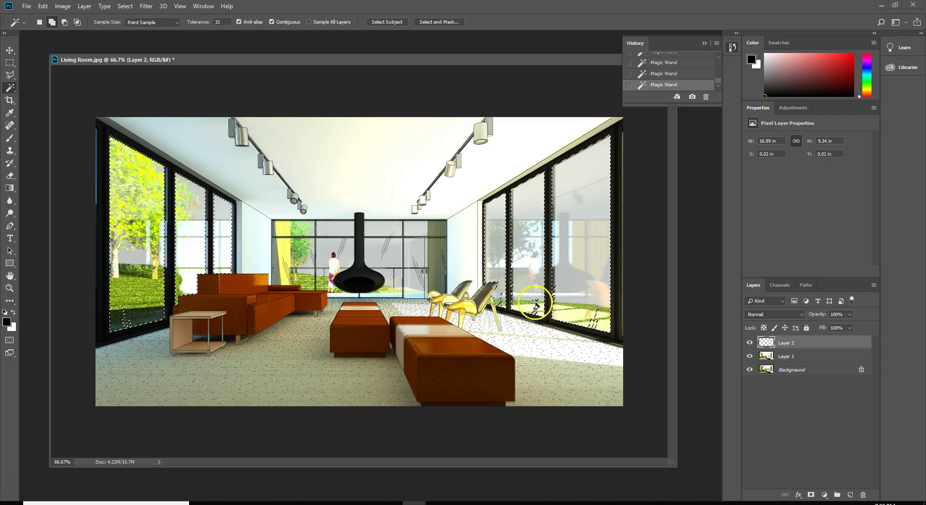
{"action": "left_click", "coordinate": [772, 357]}
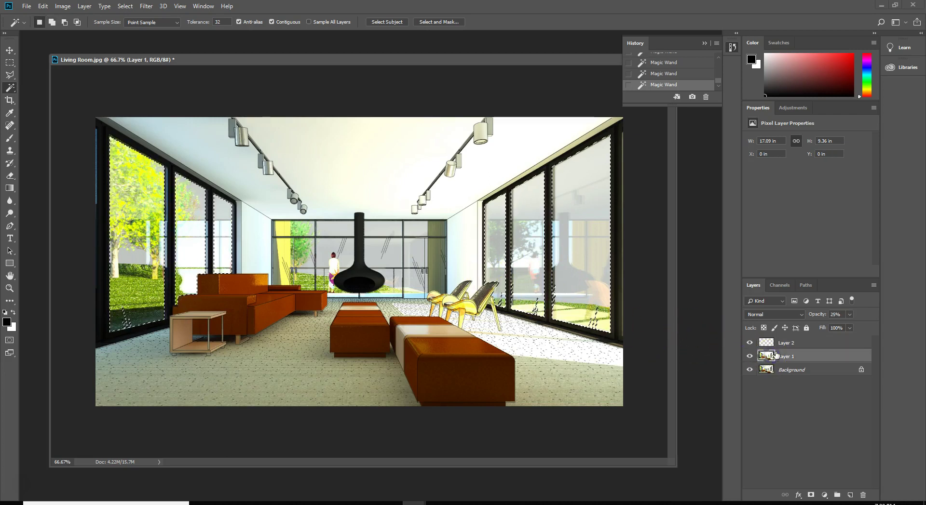
{"action": "key", "text": "Delete"}
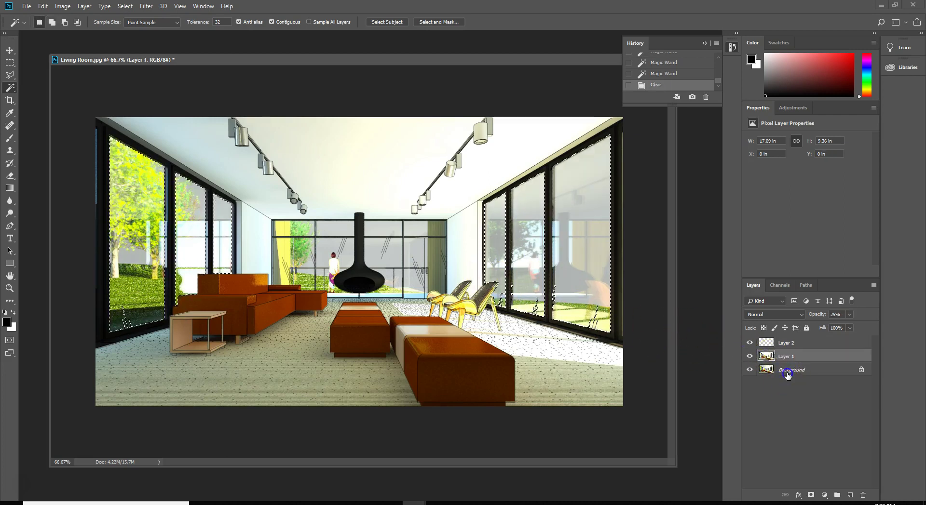
- Duplicate the Background layer as Background copy within Living Room.jpg
{"action": "left_click", "coordinate": [788, 374]}
{"action": "right_click", "coordinate": [790, 372]}
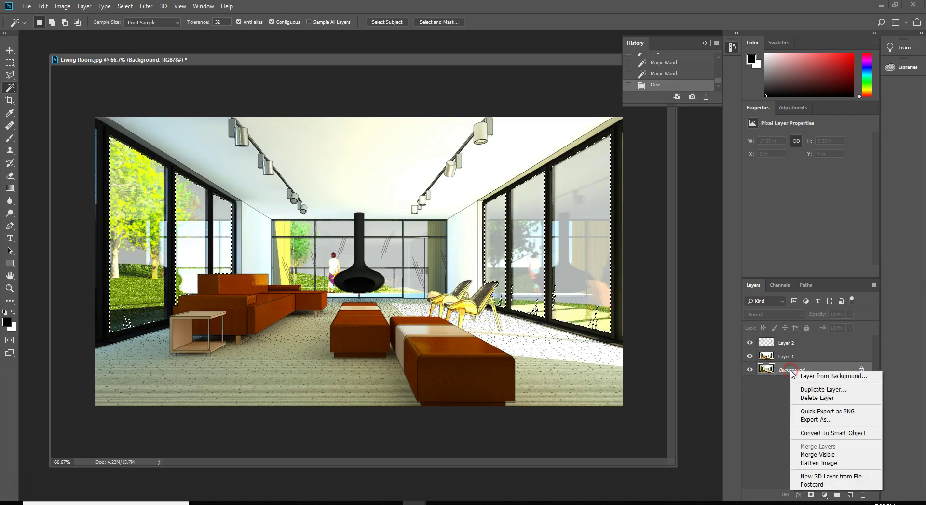
{"action": "left_click", "coordinate": [815, 390]}
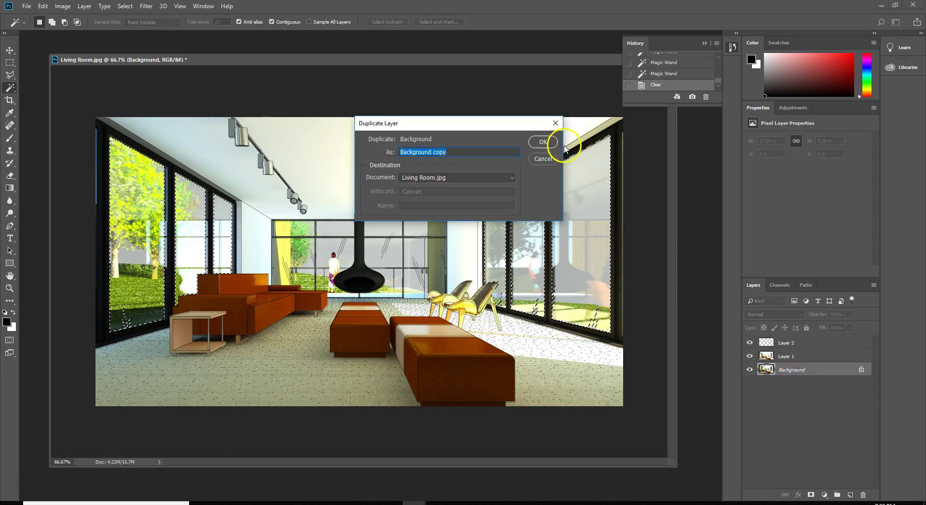
{"action": "left_click", "coordinate": [544, 141]}
- Delete the original Background layer and clear the selected window panes from Background copy
{"action": "left_click", "coordinate": [804, 383]}
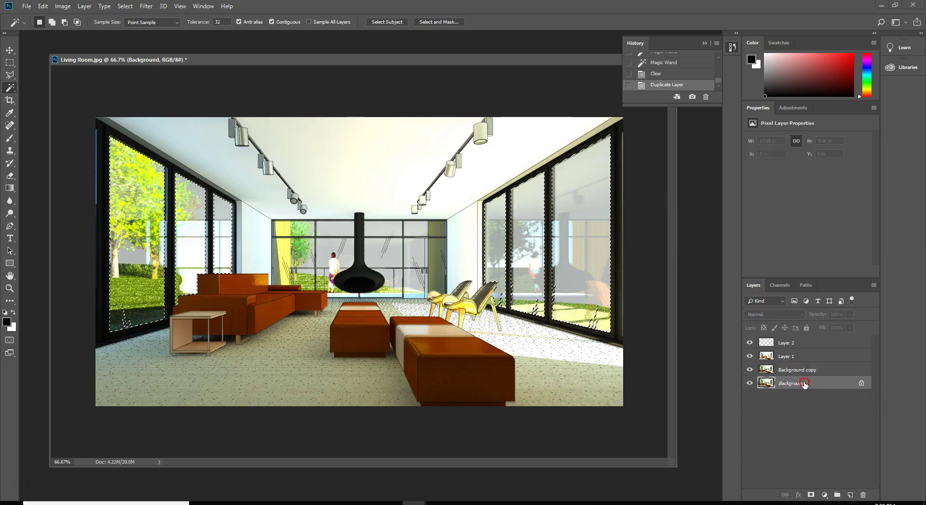
{"action": "right_click", "coordinate": [804, 383]}
{"action": "left_click", "coordinate": [826, 289]}
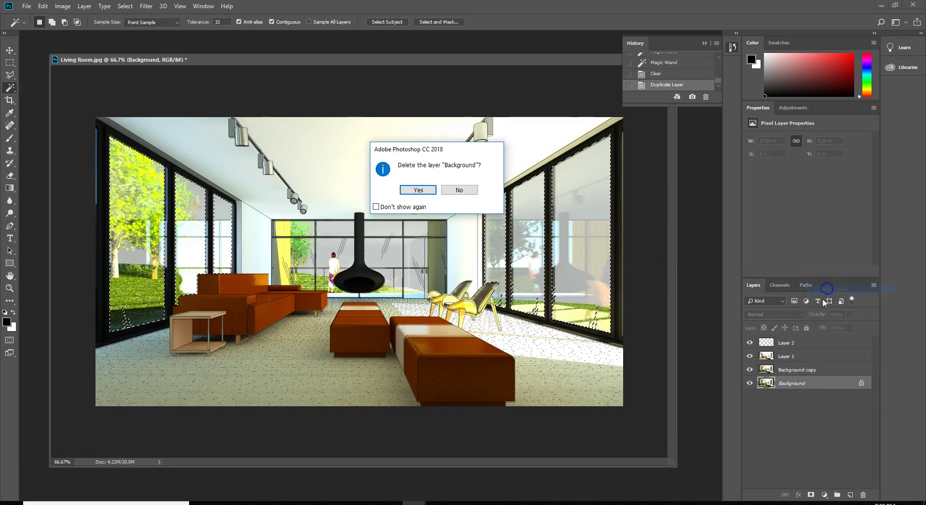
{"action": "left_click", "coordinate": [420, 198]}
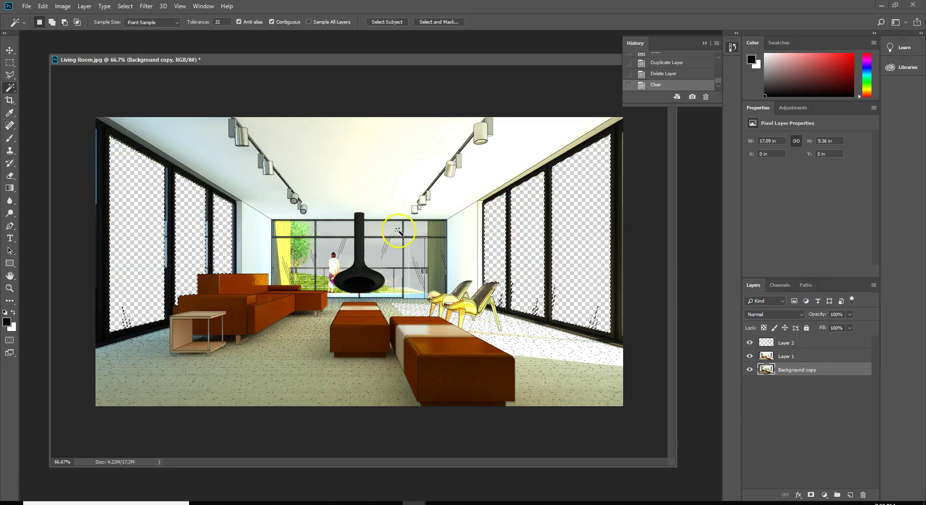
- Deselect the window panes, and hide and show Layer 2 to compare the image with and without the linework
{"action": "left_click_drag", "start_coordinate": [132, 249], "coordinate": [132, 249]}
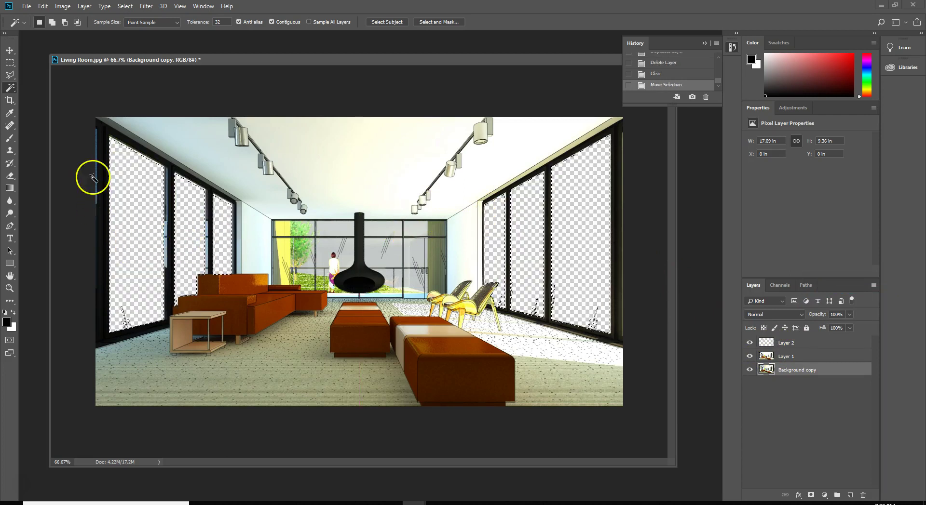
{"action": "key", "text": "m"}
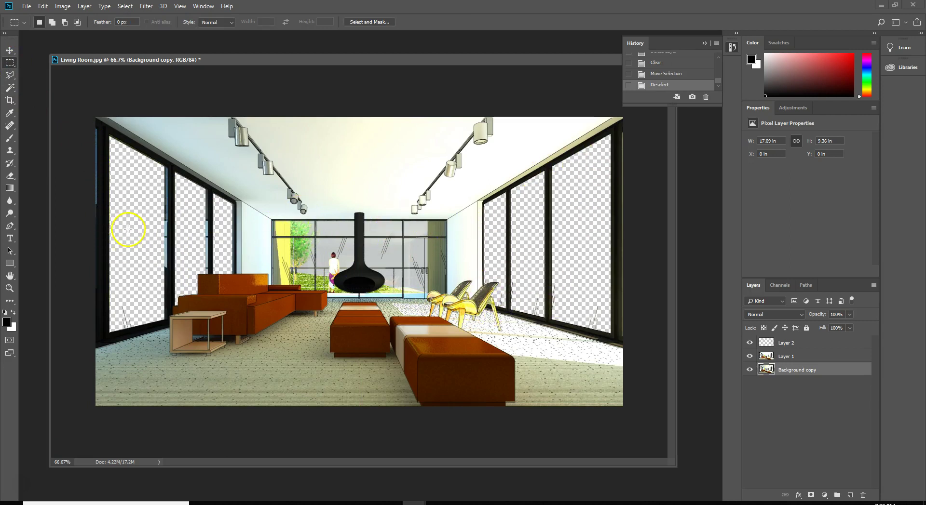
{"action": "left_click", "coordinate": [749, 342]}
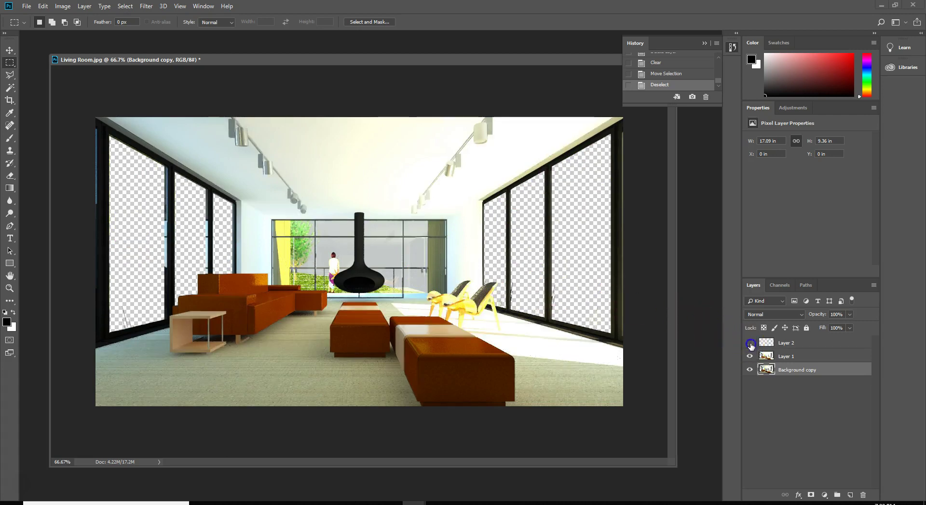
{"action": "left_click", "coordinate": [750, 344]}
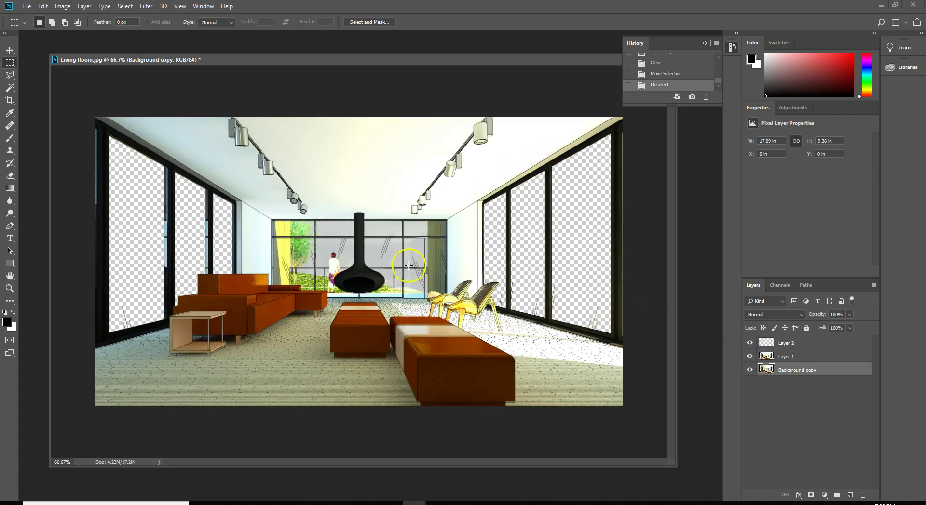